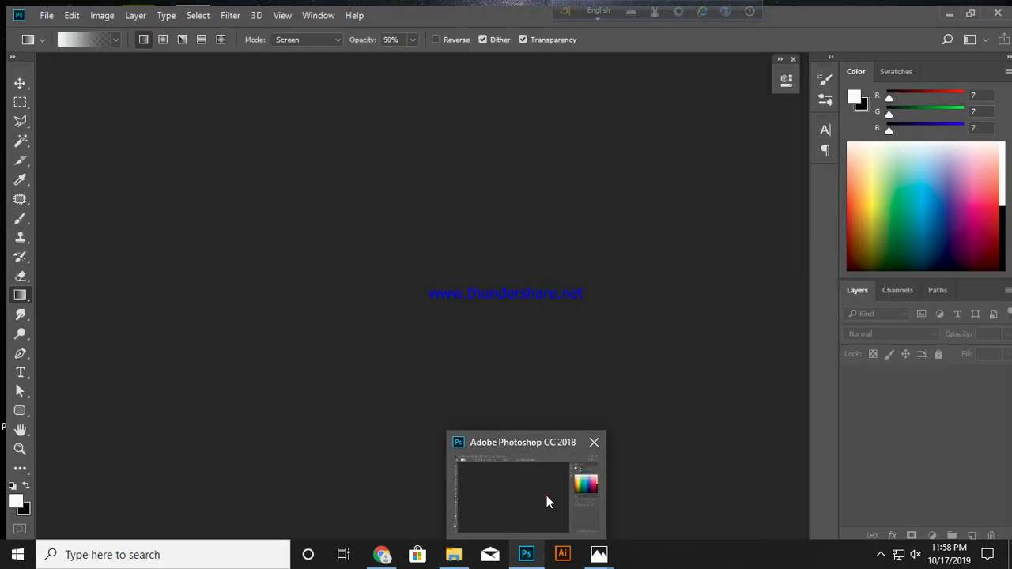
Step: Bring Photoshop to the front and start a new document from the File menu
left_click(547, 499)
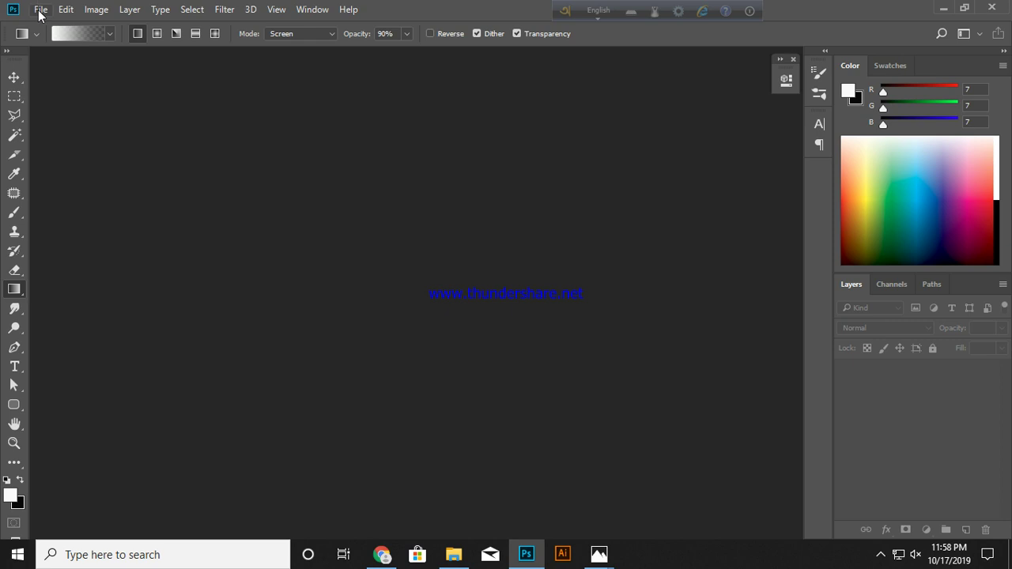
left_click(40, 10)
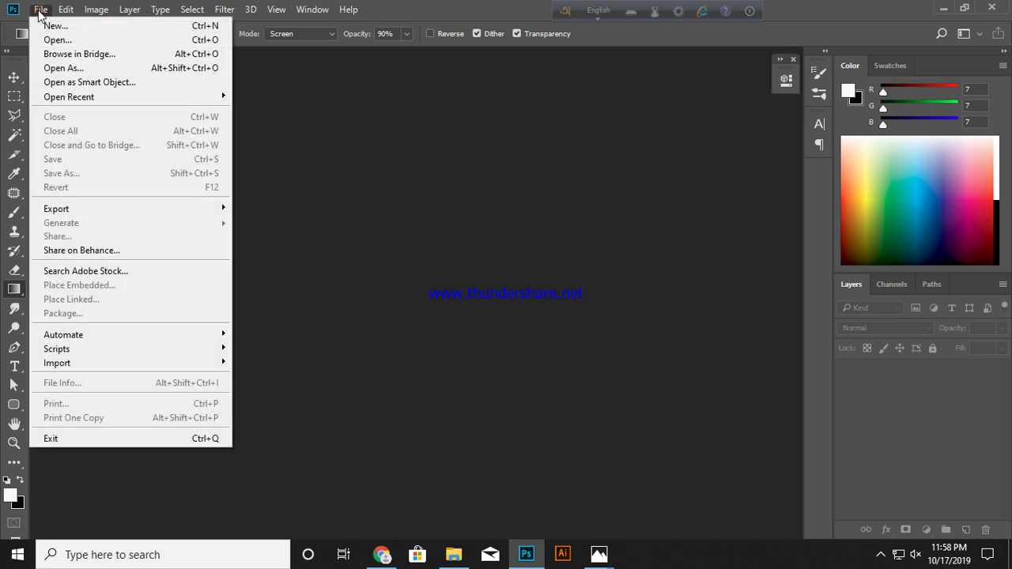
left_click(75, 26)
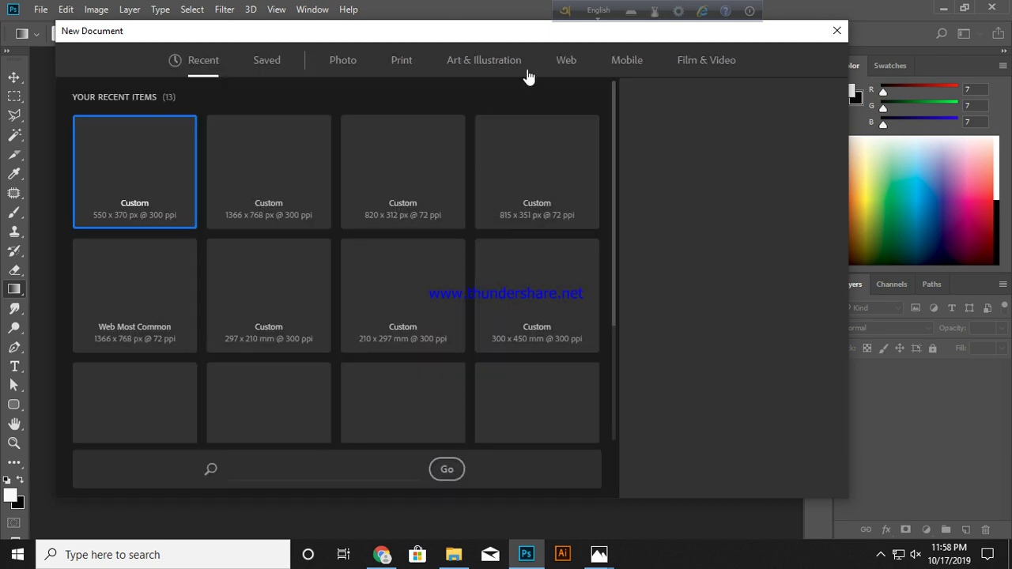
Step: Create a 550 × 370 px web document at 72 ppi with Artboard 1
left_click(566, 63)
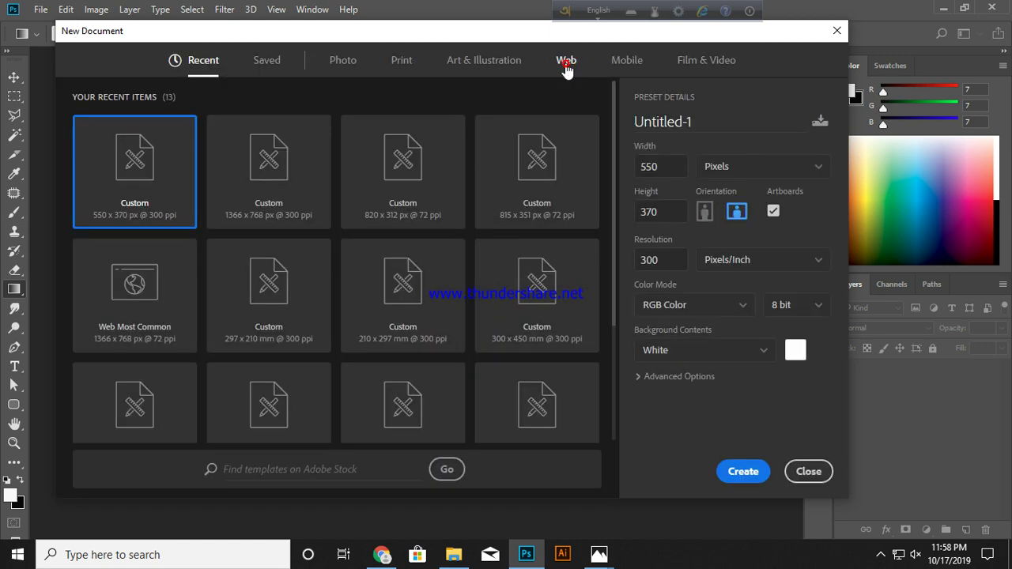
left_click(671, 166)
type("55")
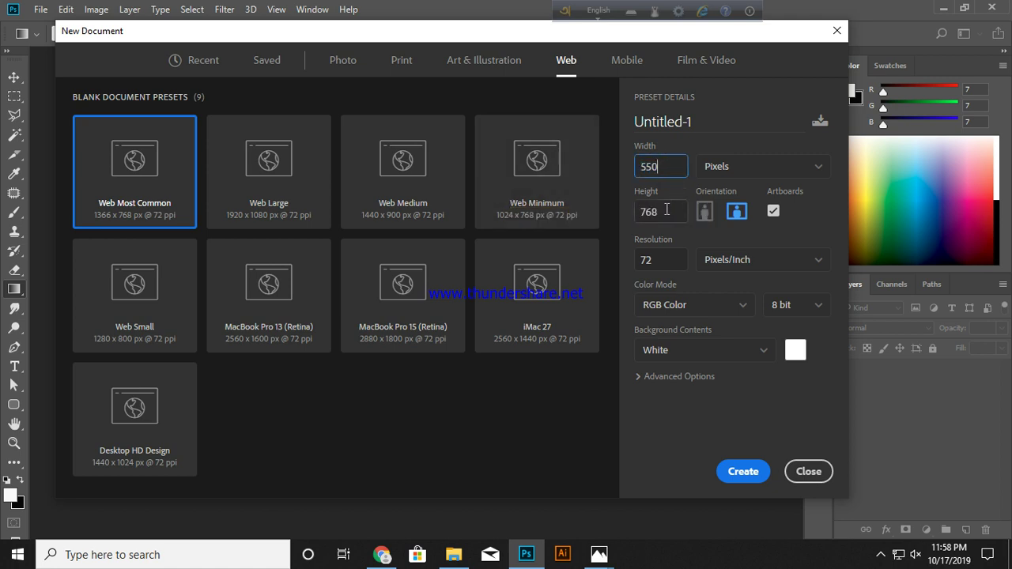
key("Tab")
type("370")
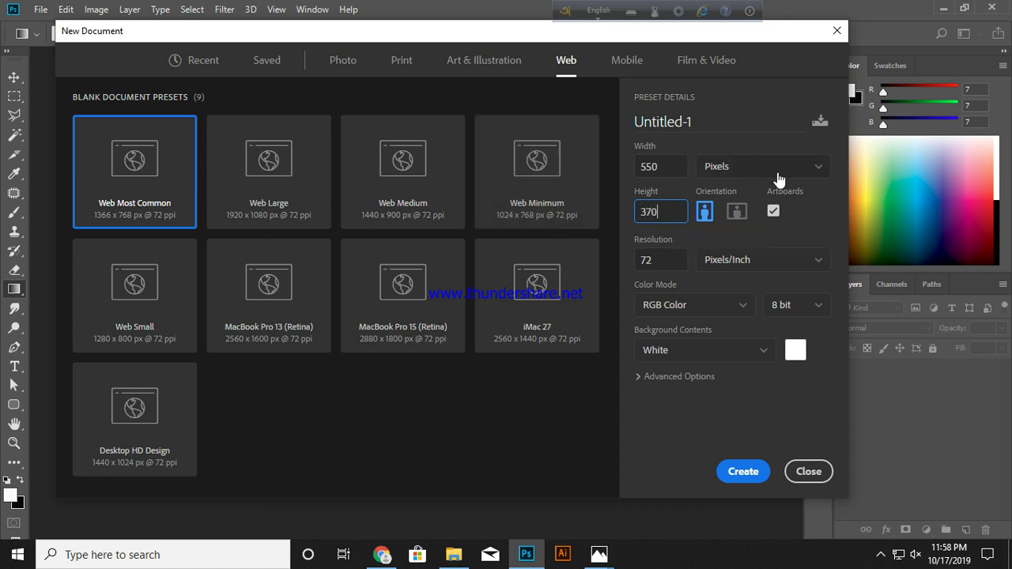
left_click(773, 170)
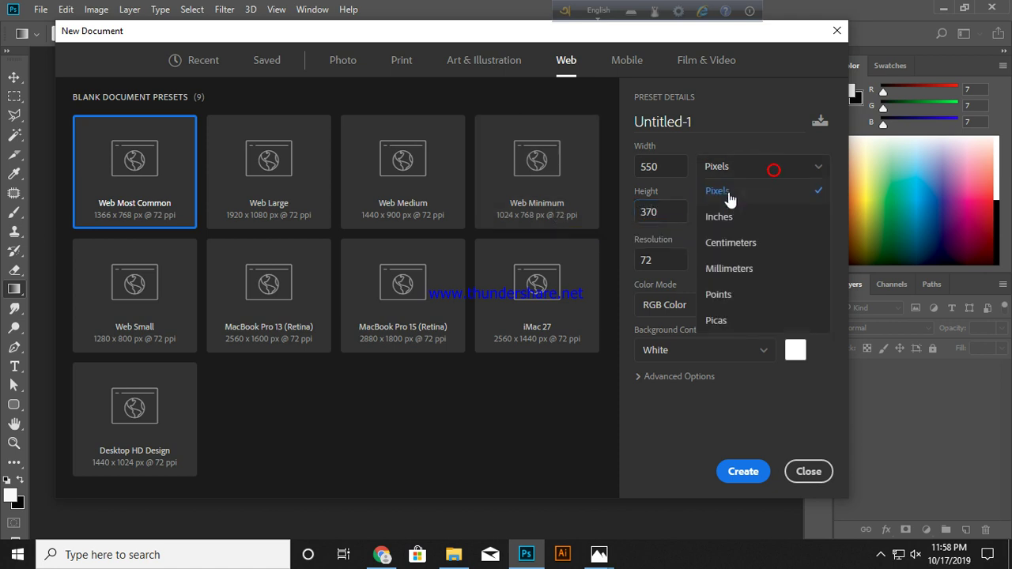
left_click(741, 196)
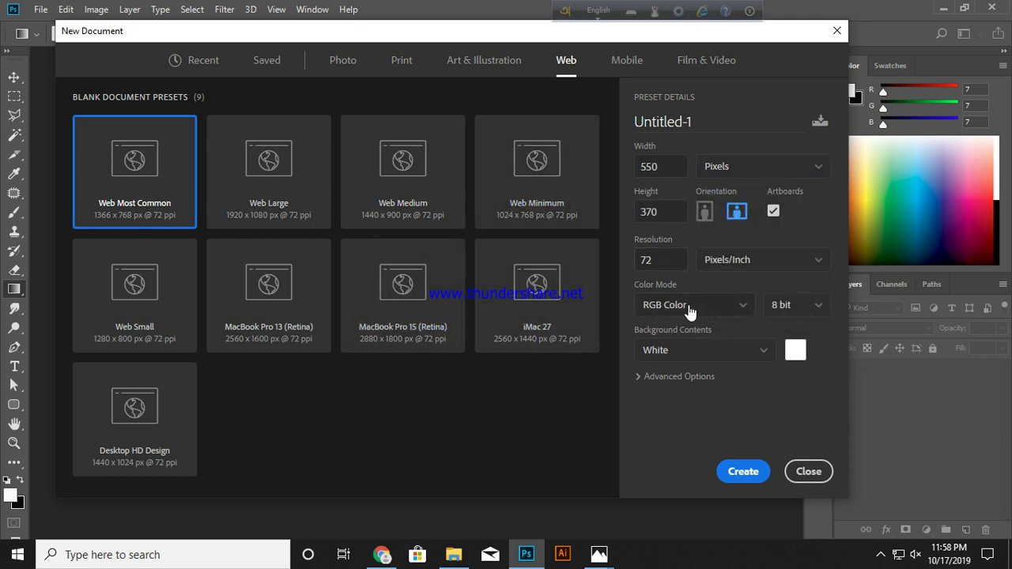
left_click(737, 477)
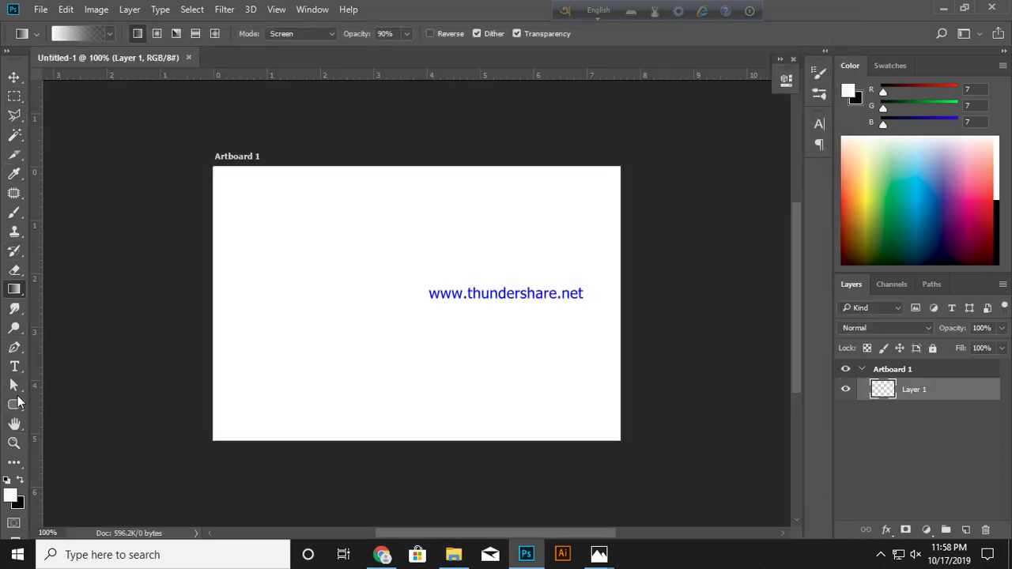
left_click(13, 404)
Step: Create a 550 × 370 px pink rectangle drawn from its centre
left_click(63, 404)
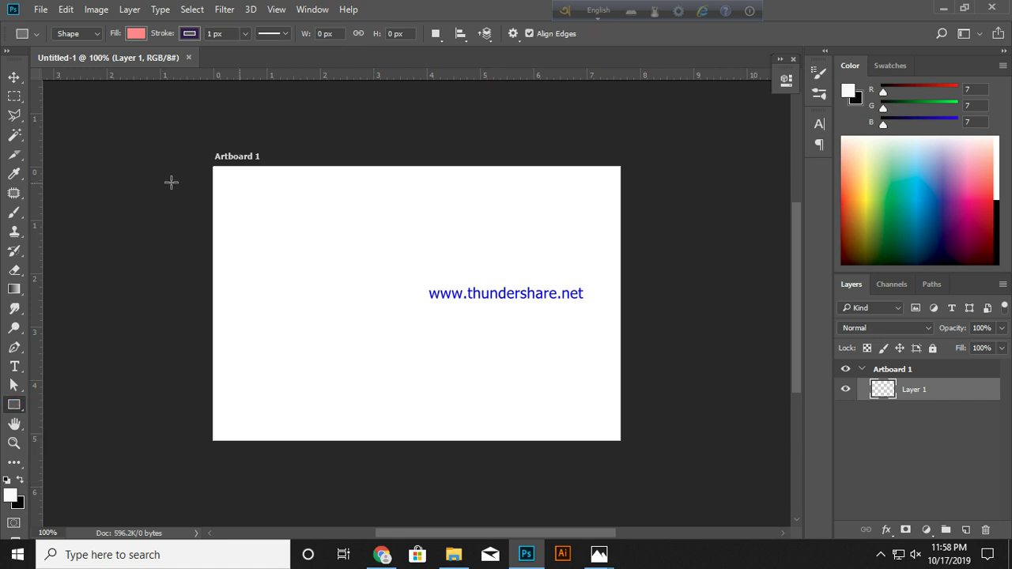
left_click(346, 245)
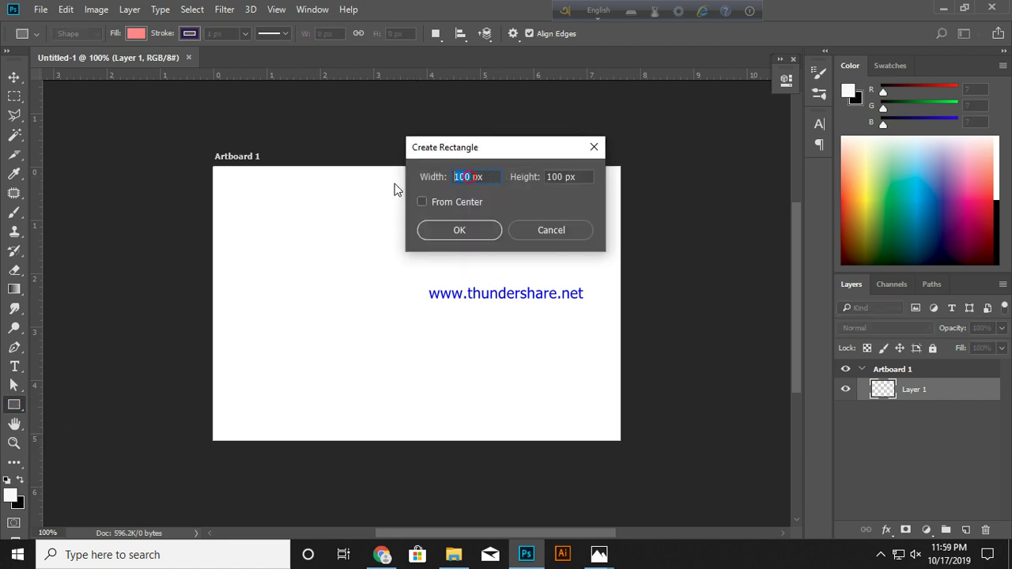
type("550")
double_click(562, 177)
type("370")
left_click(422, 202)
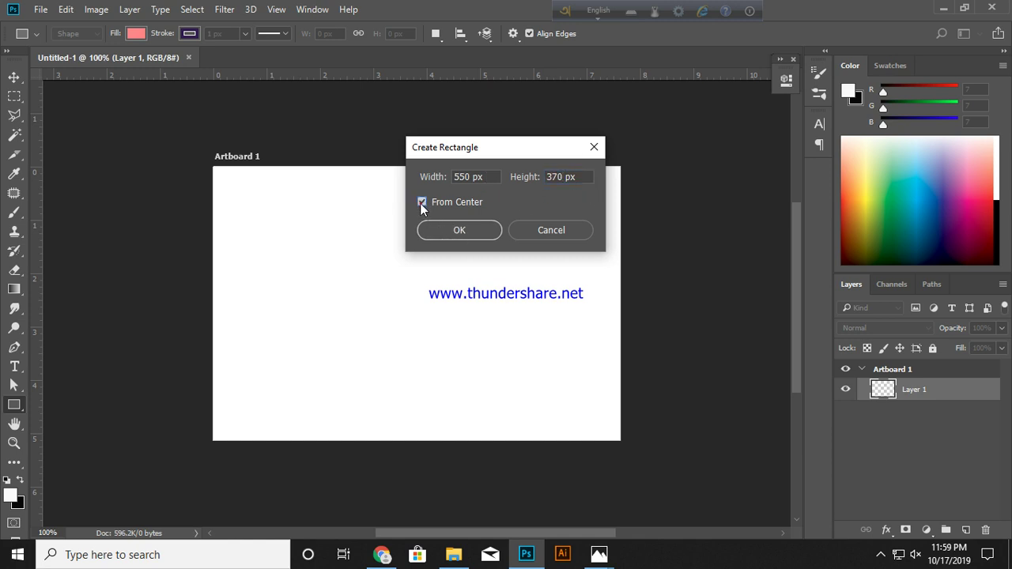
left_click(459, 229)
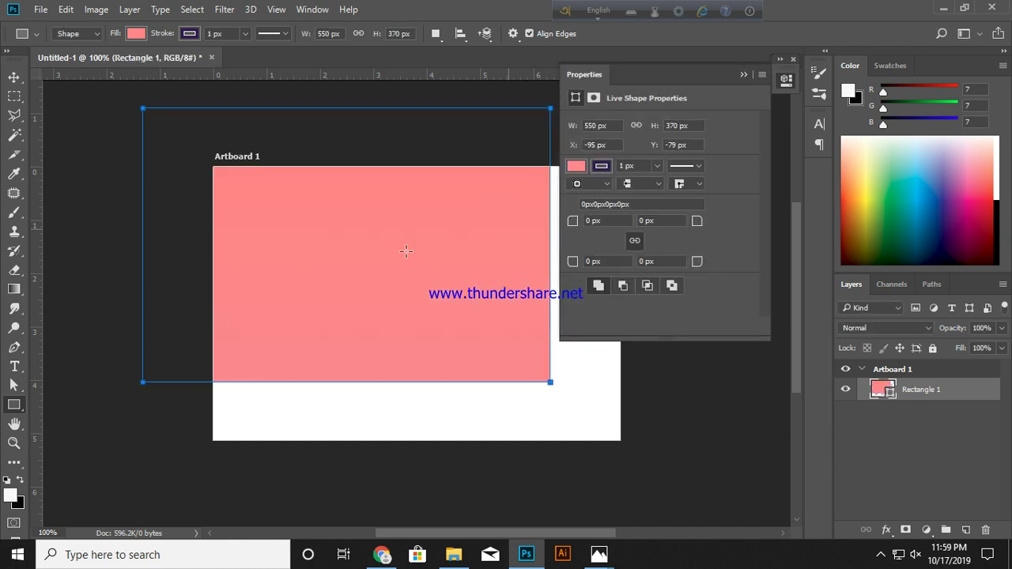
Step: Move the pink rectangle to cover the artboard at X 0, Y 0
left_click(14, 77)
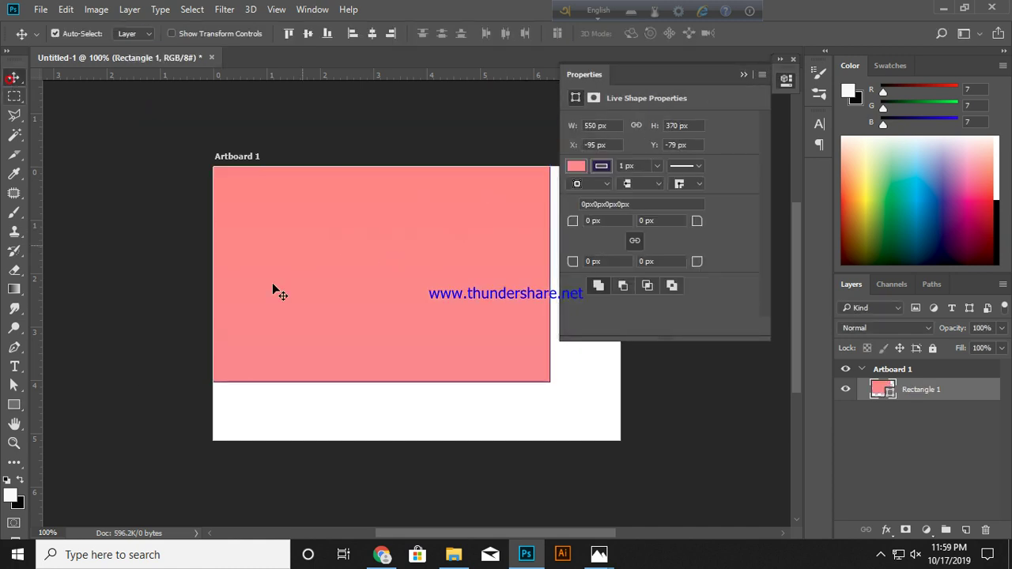
left_click_drag(377, 286, 443, 342)
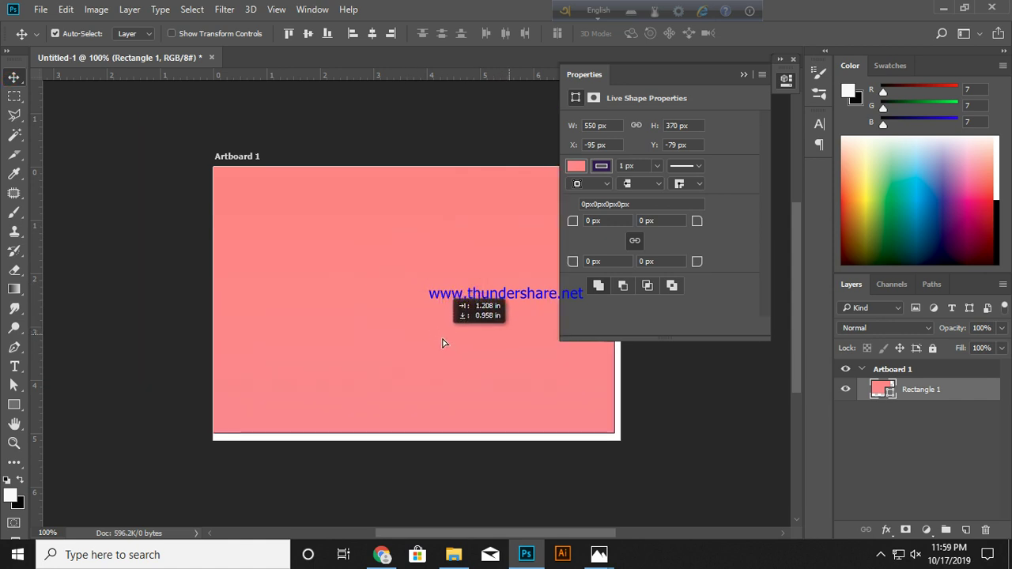
left_click_drag(444, 340, 444, 341)
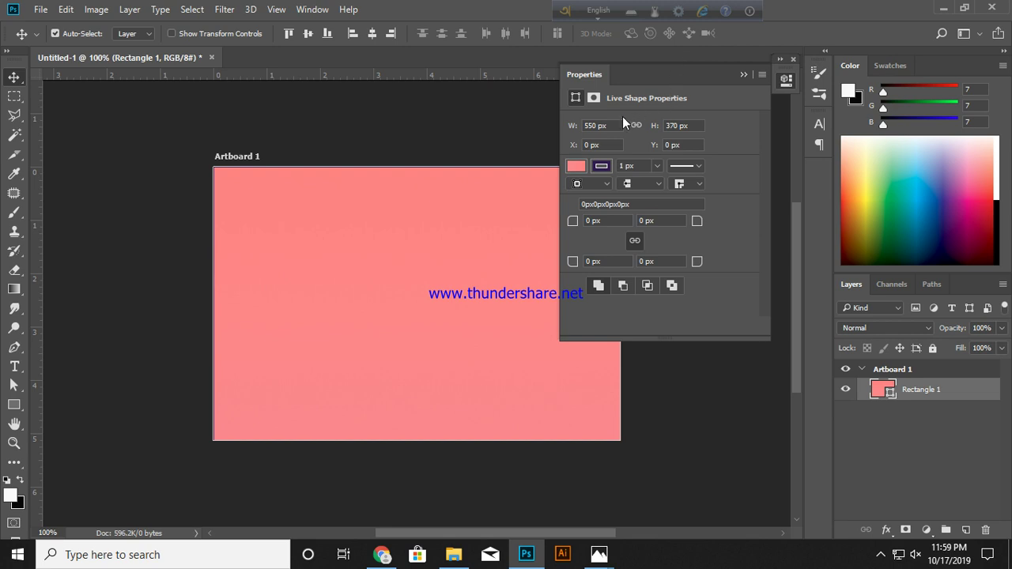
Step: Give the background rectangle a gradient fill, trying several gradient presets
left_click(577, 167)
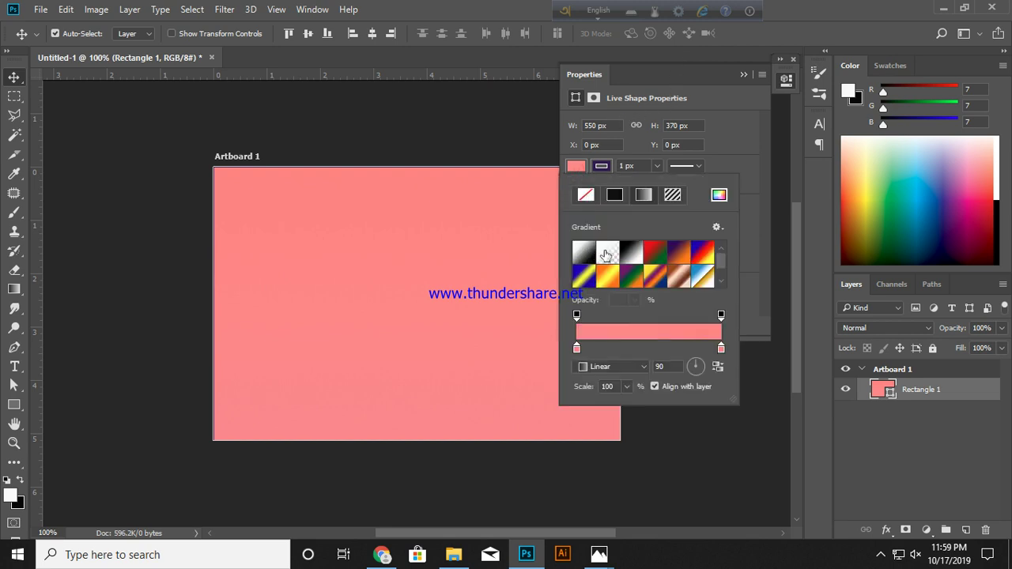
left_click(700, 275)
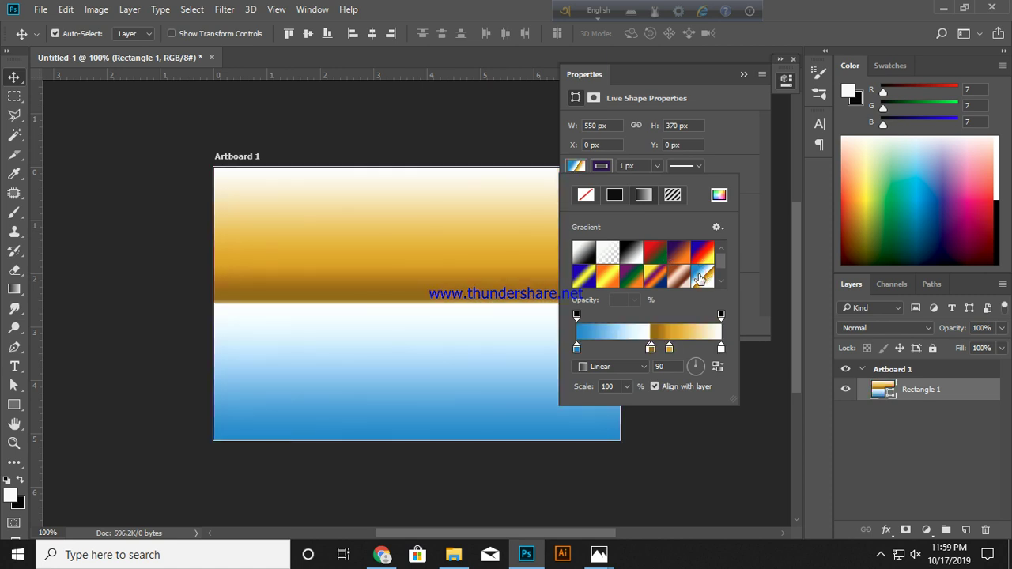
mouse_move(669, 348)
left_mouse_down()
mouse_move(669, 371)
mouse_move(744, 350)
left_mouse_up()
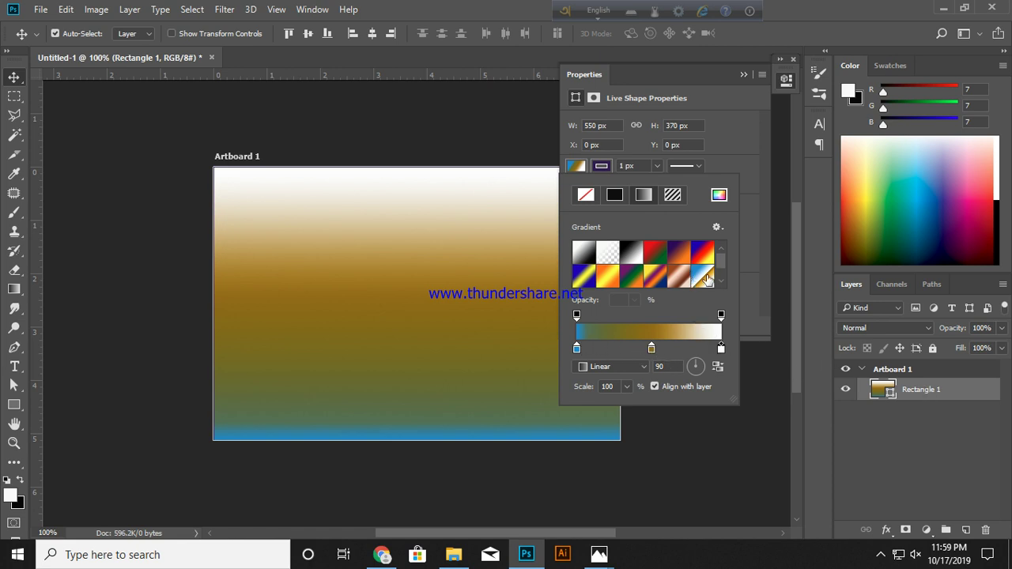
left_click(704, 276)
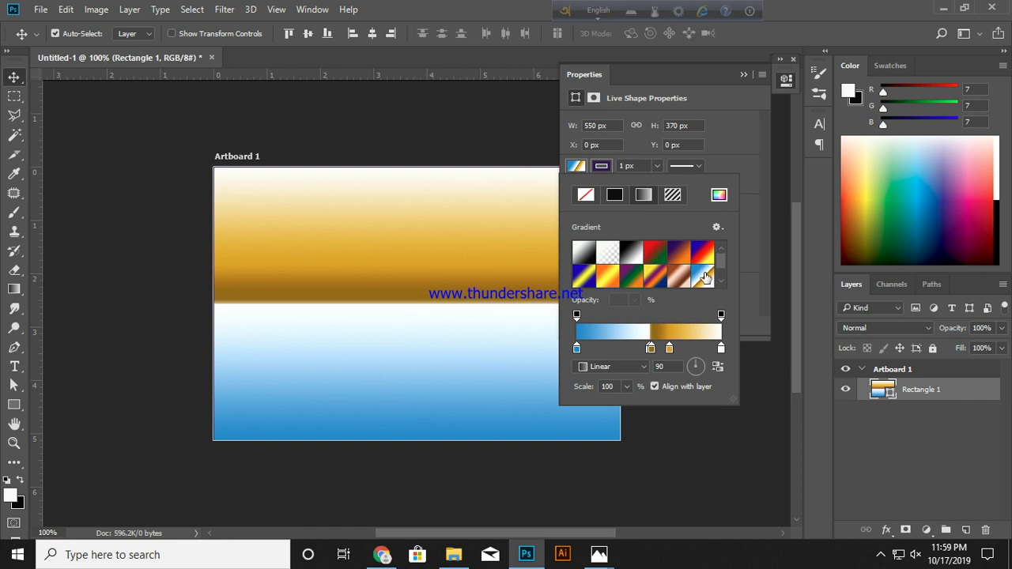
left_click(633, 255)
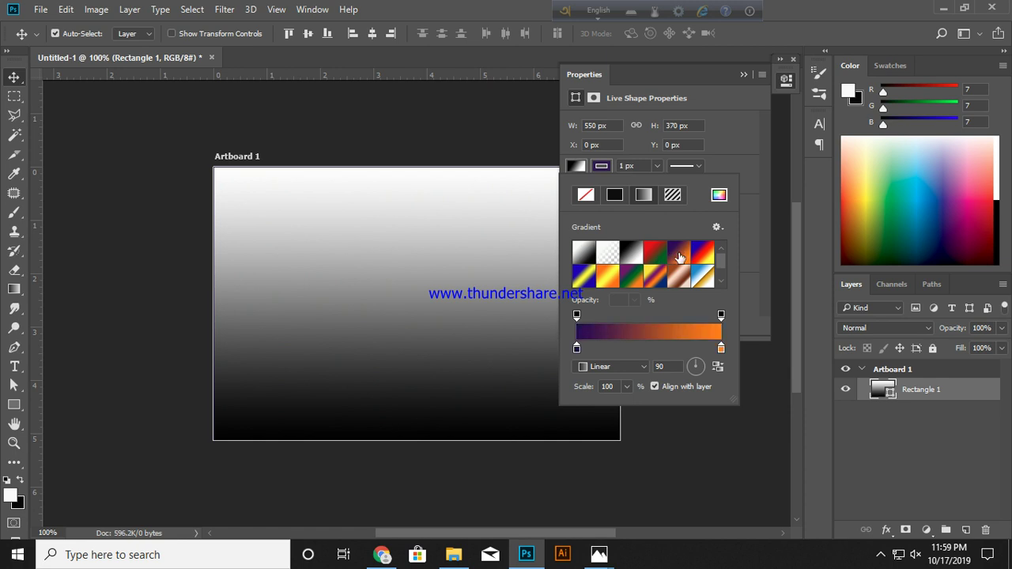
left_click(680, 258)
left_click(718, 228)
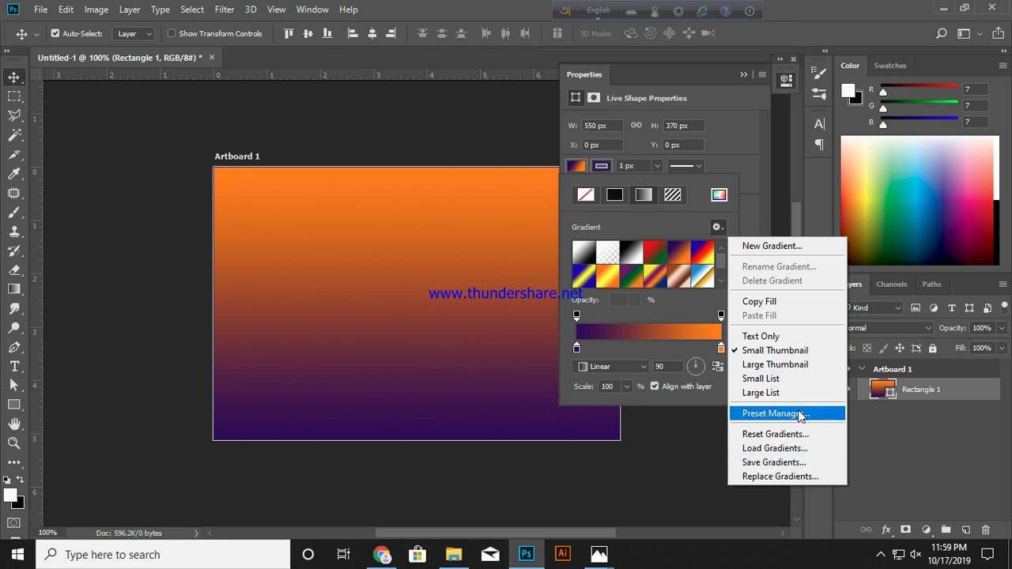
left_click(679, 249)
left_click(647, 254)
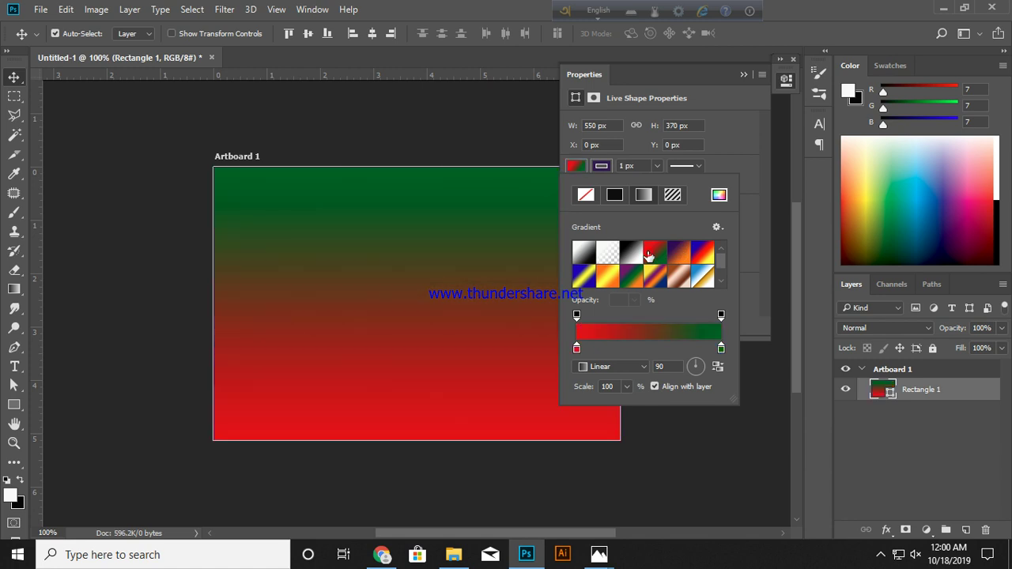
left_click(681, 257)
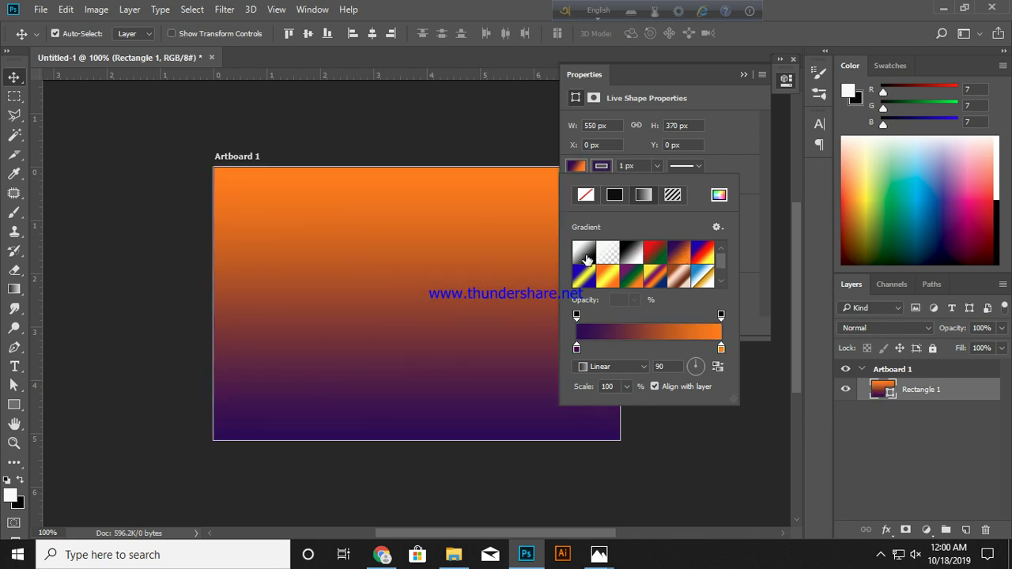
left_click(586, 257)
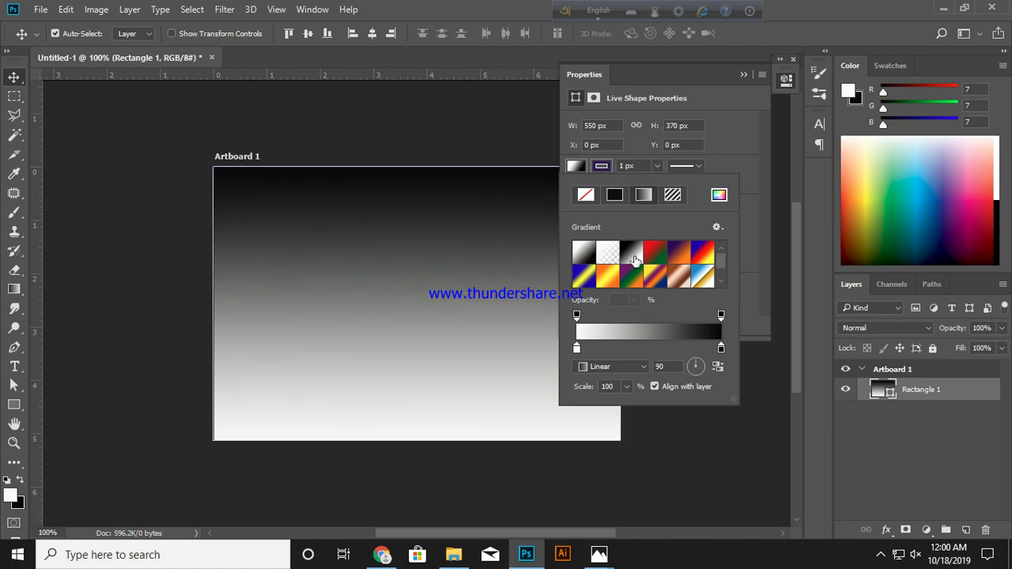
left_click(633, 257)
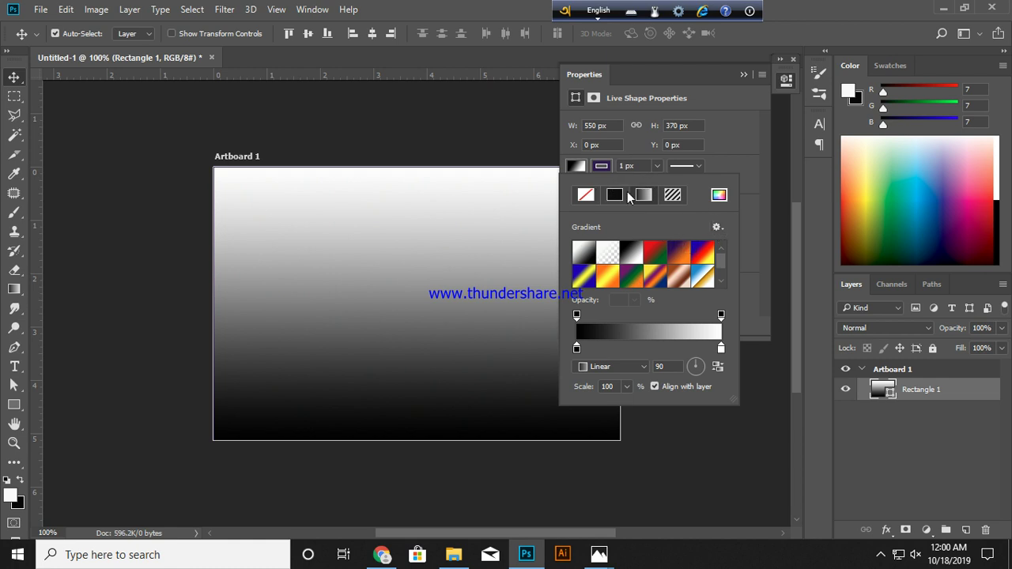
Step: Remove the rectangle's outline and apply the lavender-to-white gradient preset
left_click(602, 167)
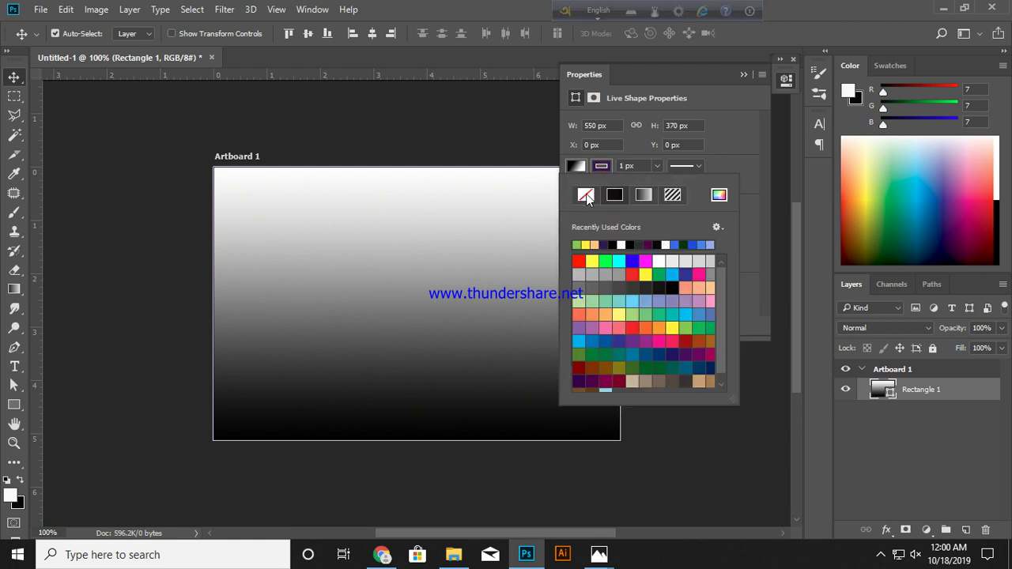
left_click(586, 197)
left_click(576, 166)
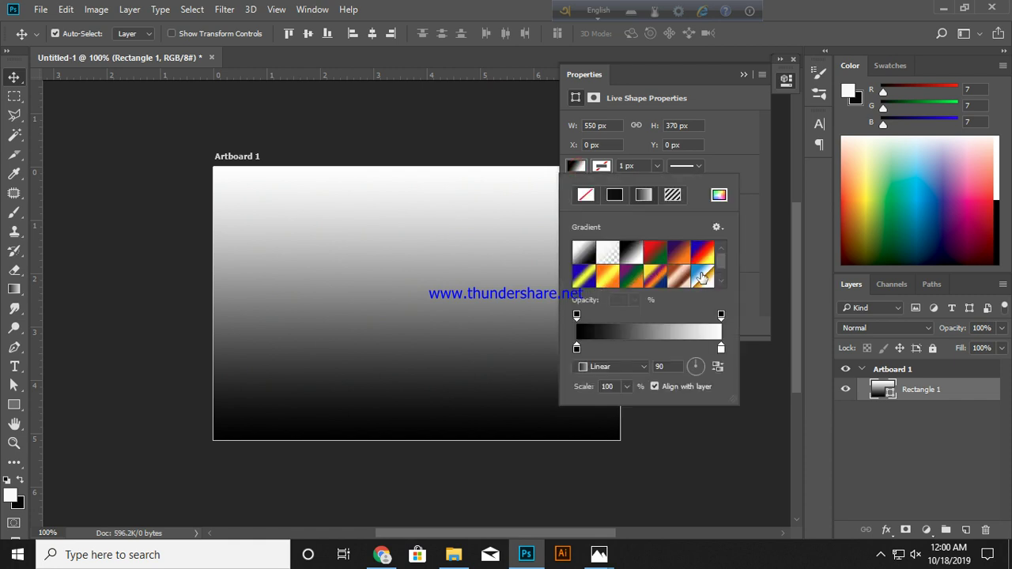
left_click_drag(721, 263, 723, 278)
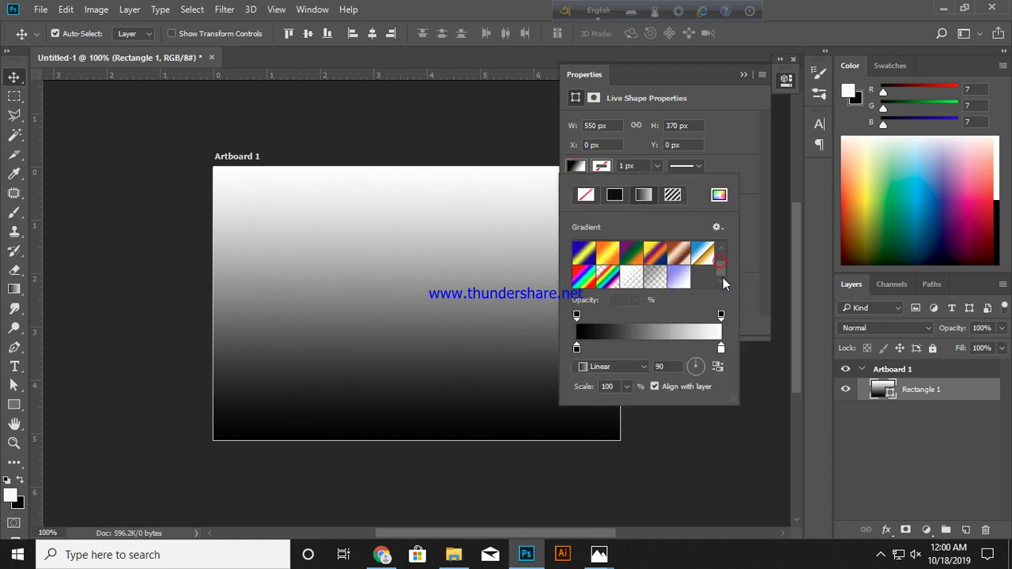
left_click(683, 277)
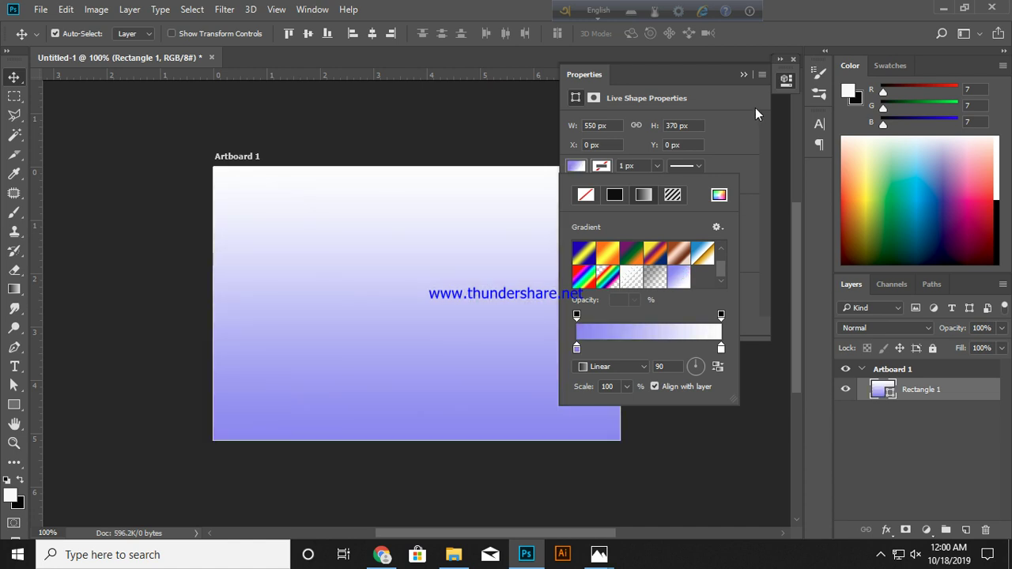
left_click(781, 147)
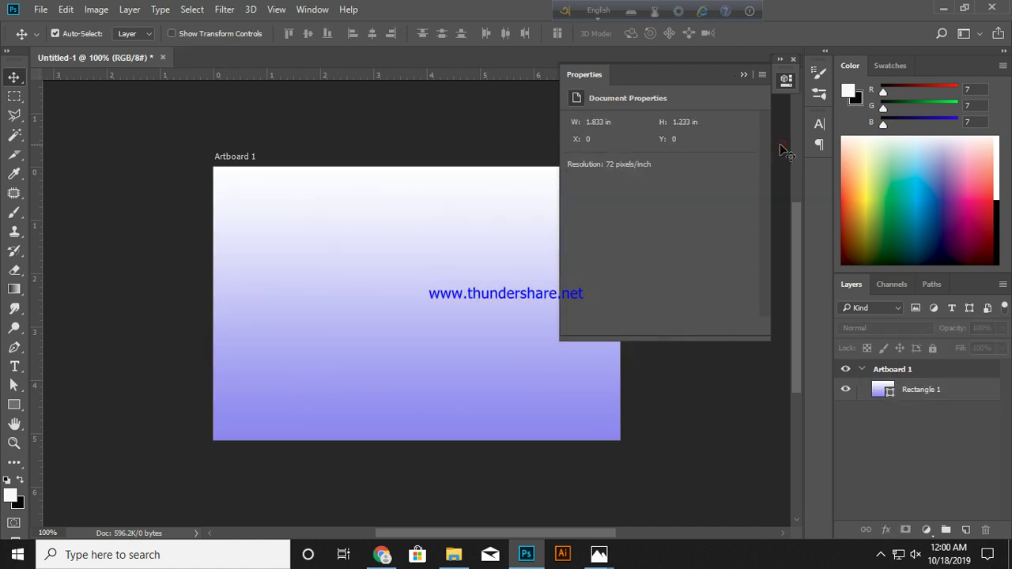
Step: Draw a pink 206 × 57 px rounded rectangle near the banner's top right
left_click(743, 75)
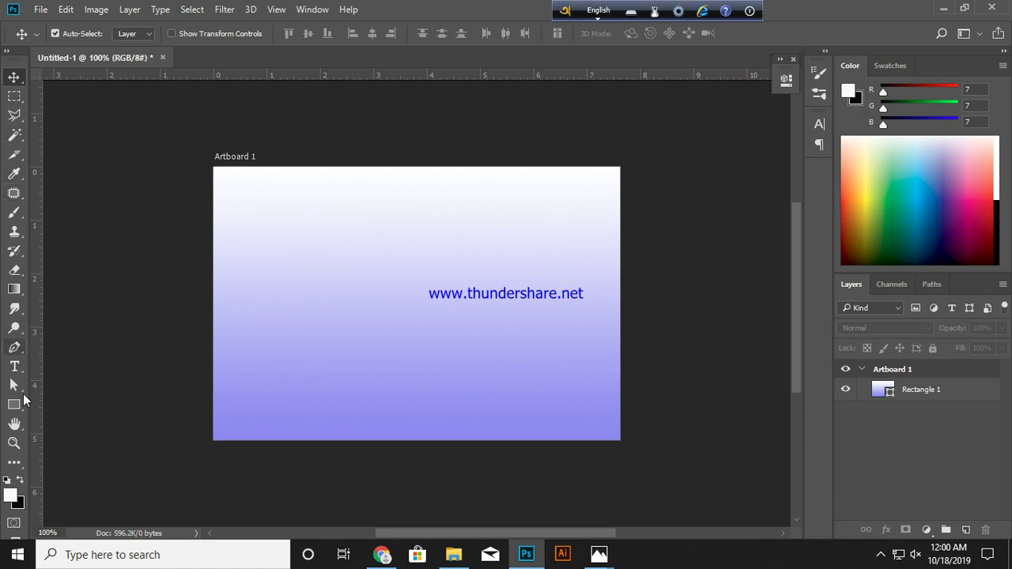
left_click(18, 406)
right_click(17, 407)
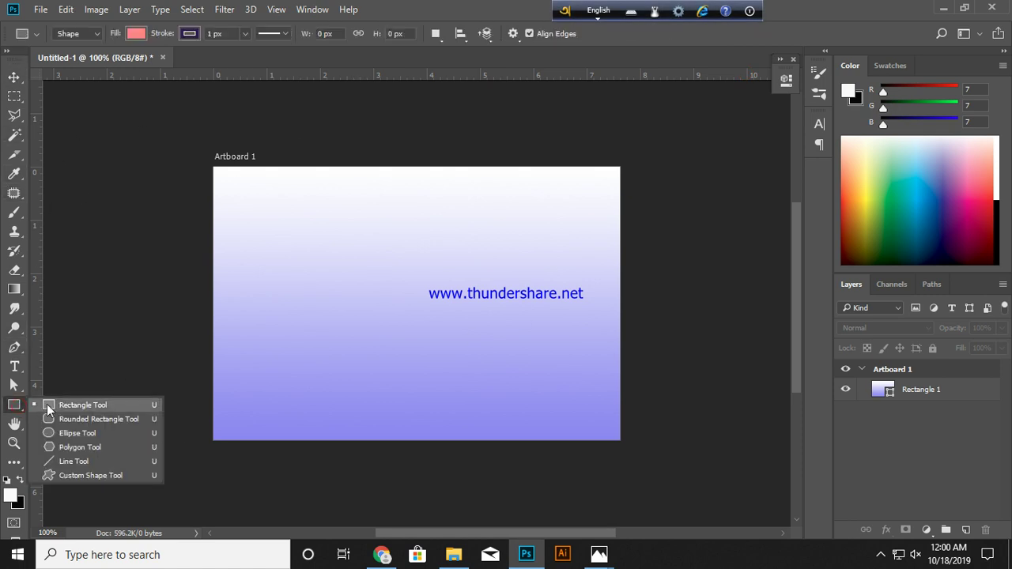
left_click(88, 418)
left_click_drag(455, 192, 602, 230)
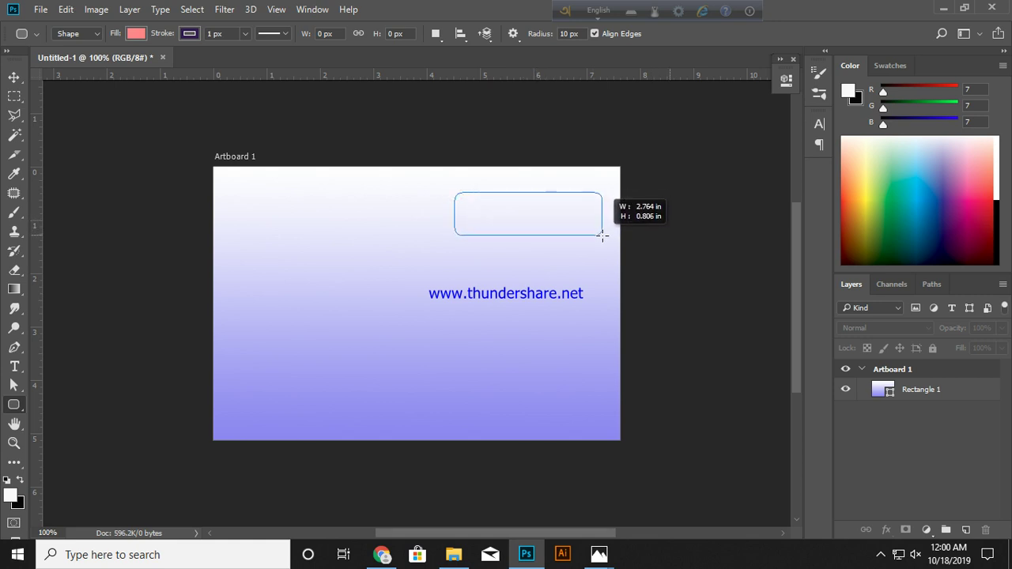
left_click_drag(602, 230, 606, 234)
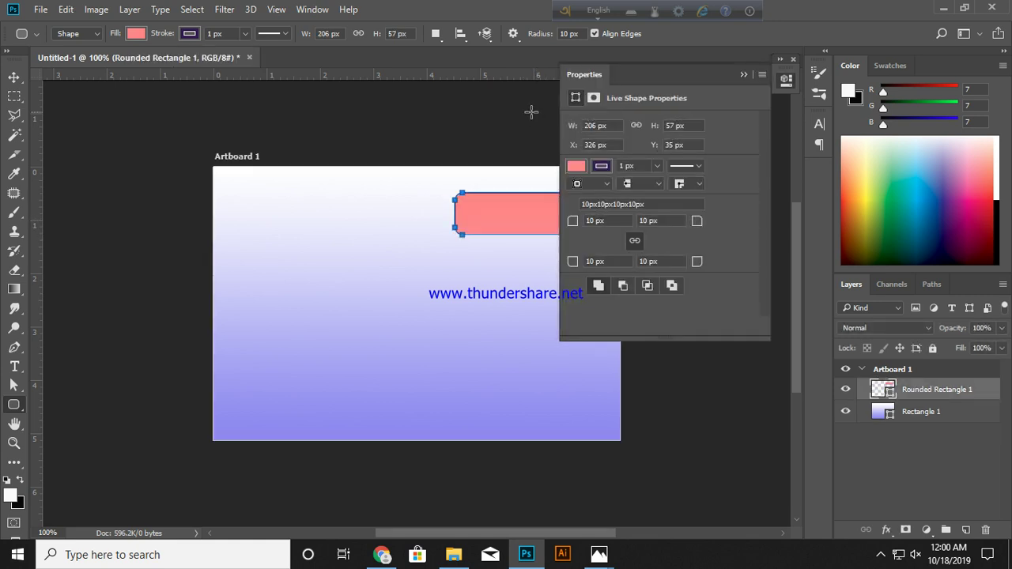
Step: Give the rounded rectangle a dark 3.15 px outline
left_click(602, 167)
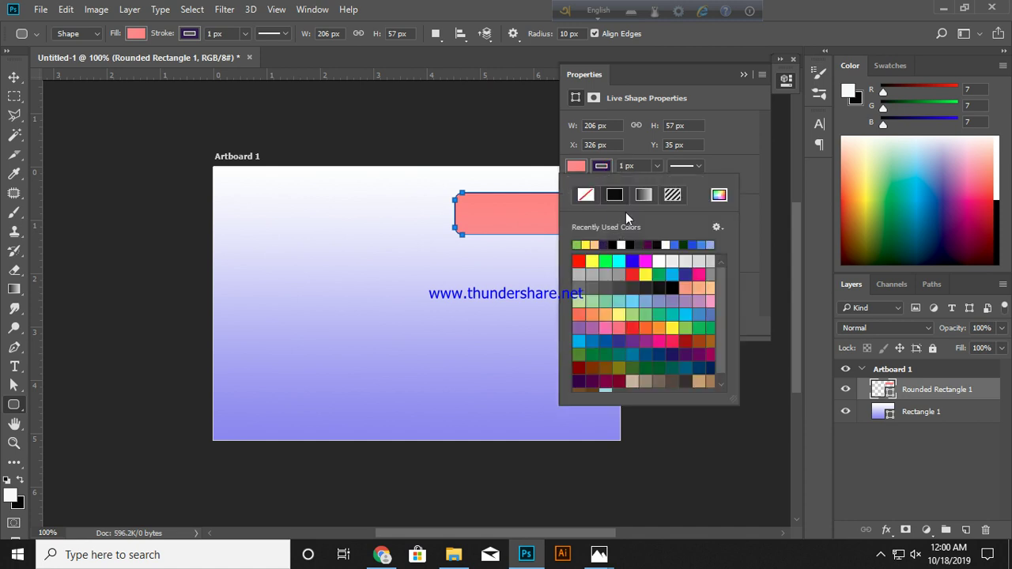
left_click(626, 165)
left_click(657, 168)
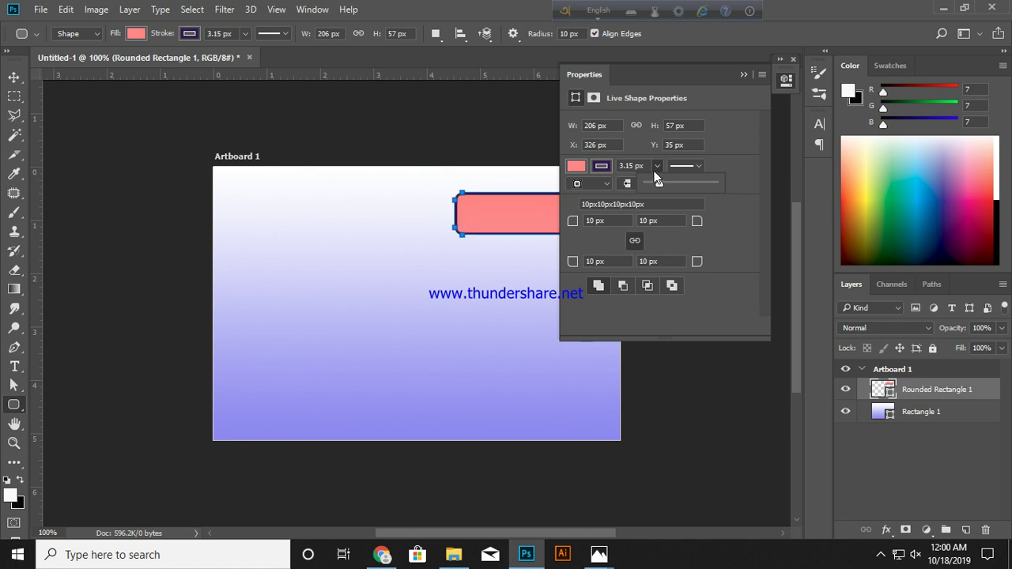
left_click(16, 77)
left_click(481, 125)
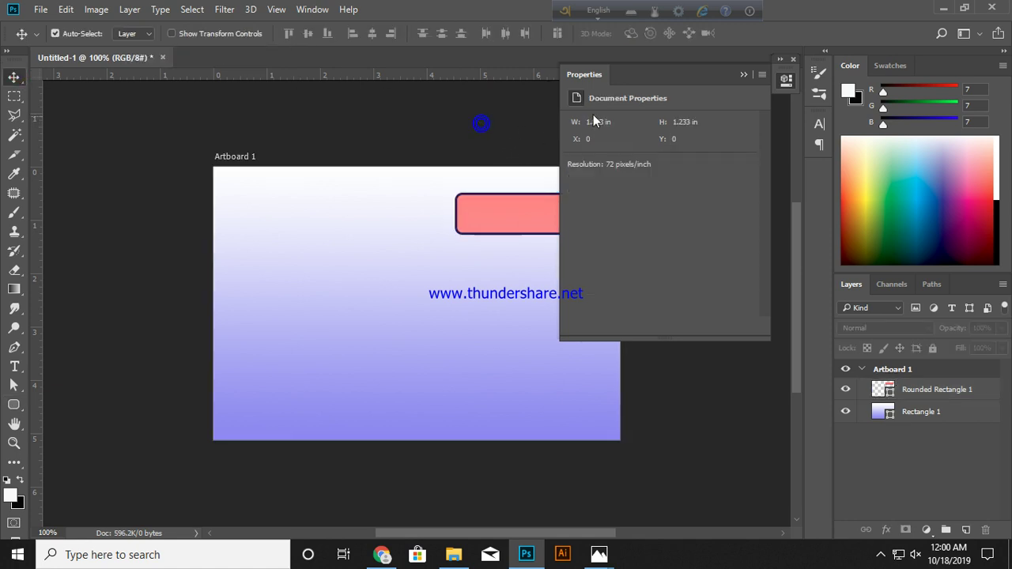
Step: Add an 18 pt Azonix text layer reading AFFORDABLE on the banner's lower left
left_click(747, 73)
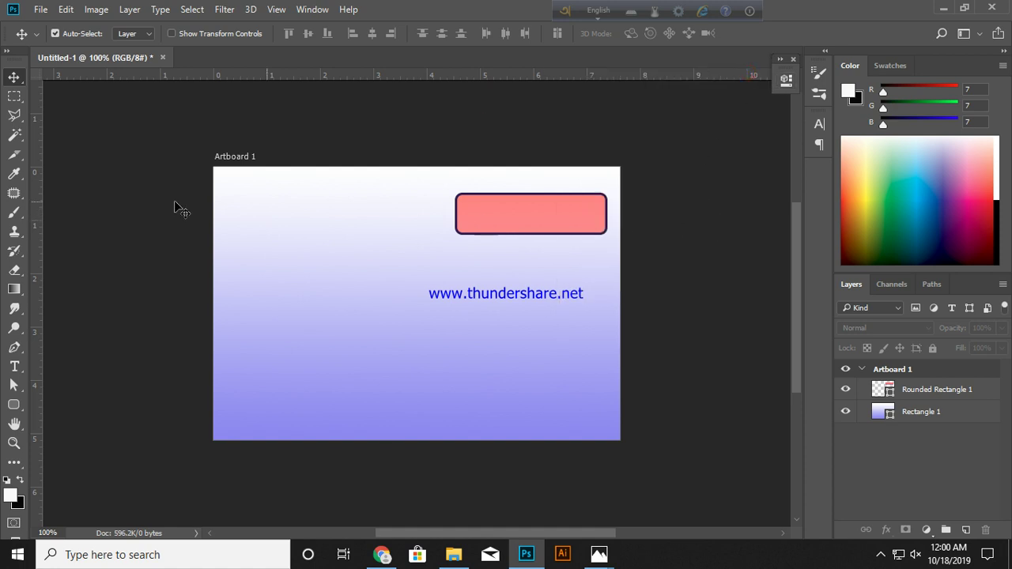
left_click(14, 366)
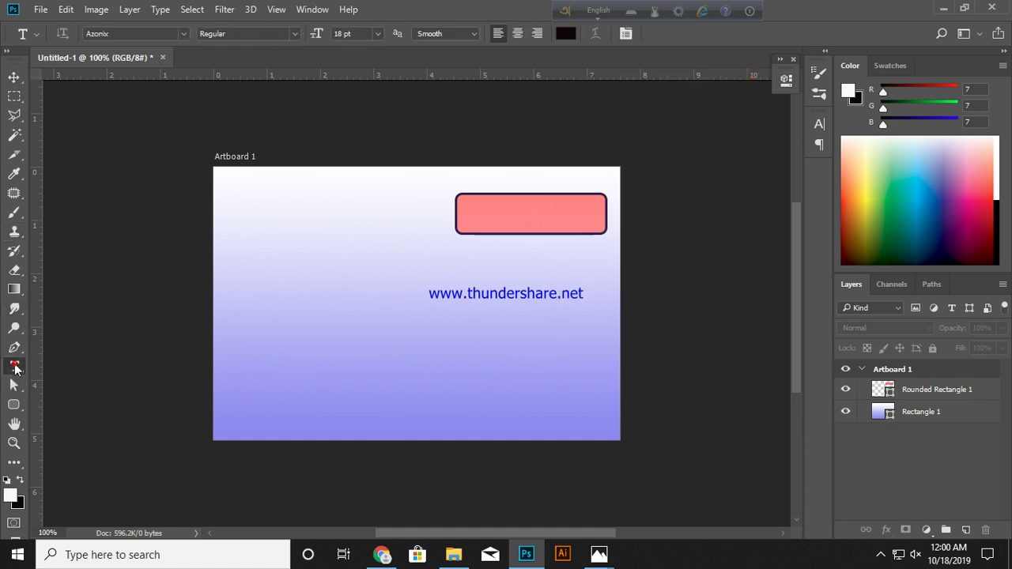
left_click(314, 326)
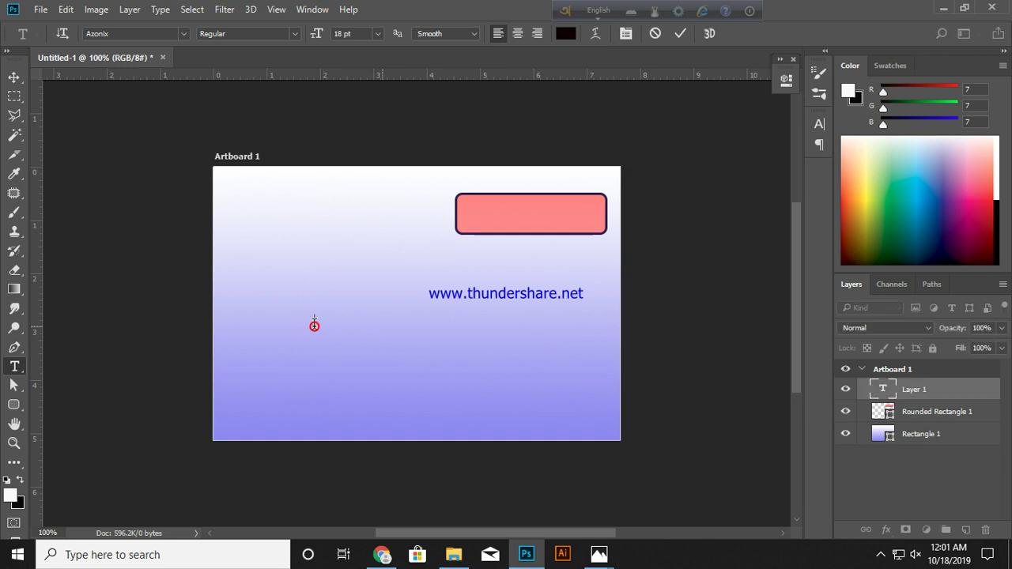
type("AFFORDABLE")
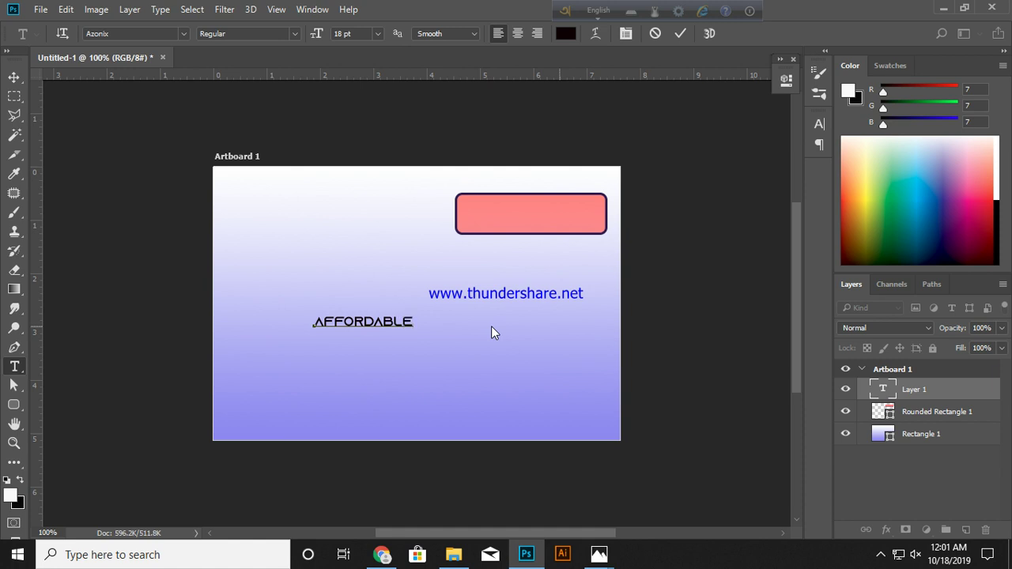
left_click(15, 78)
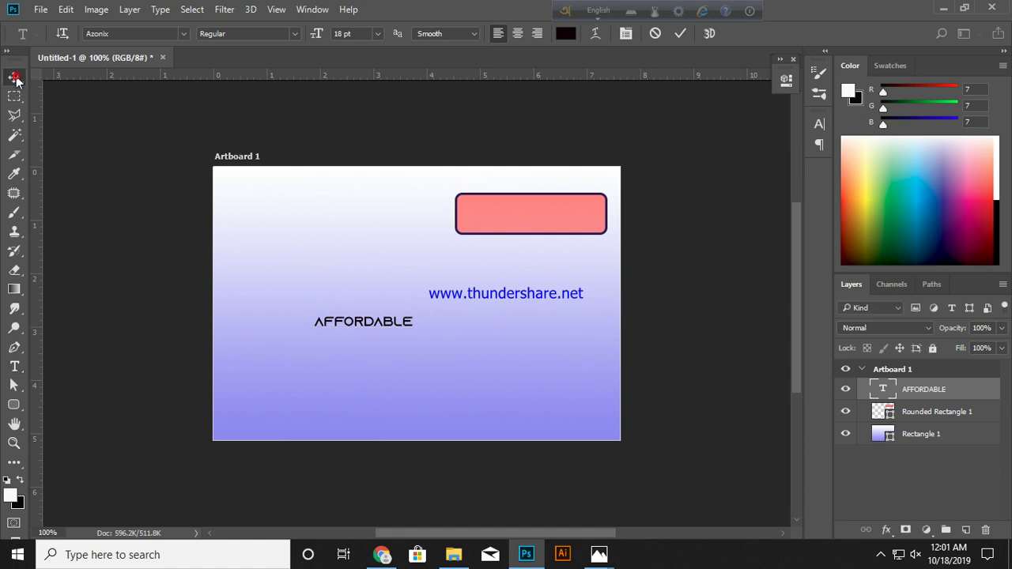
Step: Move AFFORDABLE onto the pink button and scale it to 134.51%, centred
mouse_move(356, 322)
left_mouse_down()
mouse_move(523, 228)
mouse_move(518, 216)
left_mouse_up()
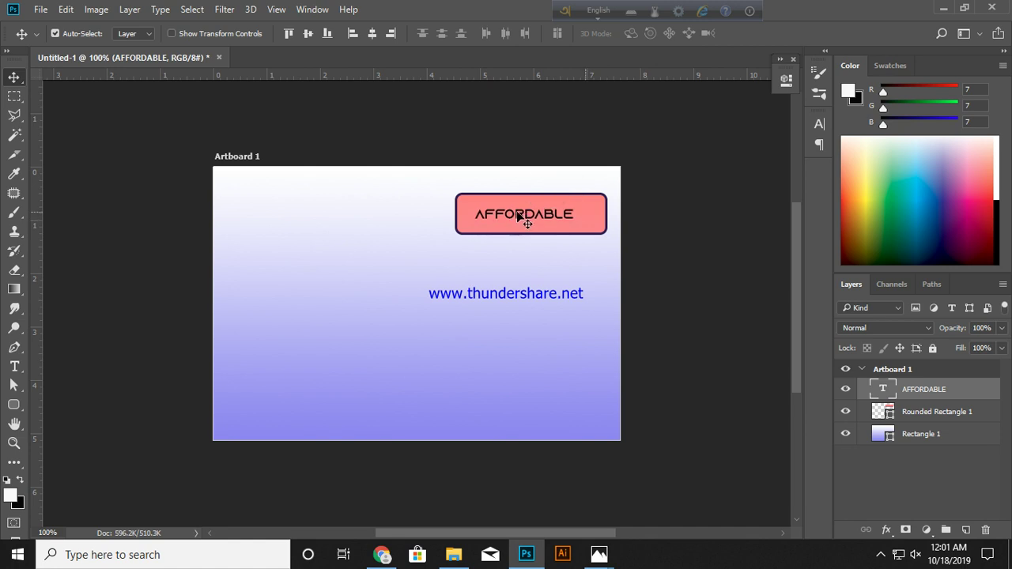
left_click(65, 11)
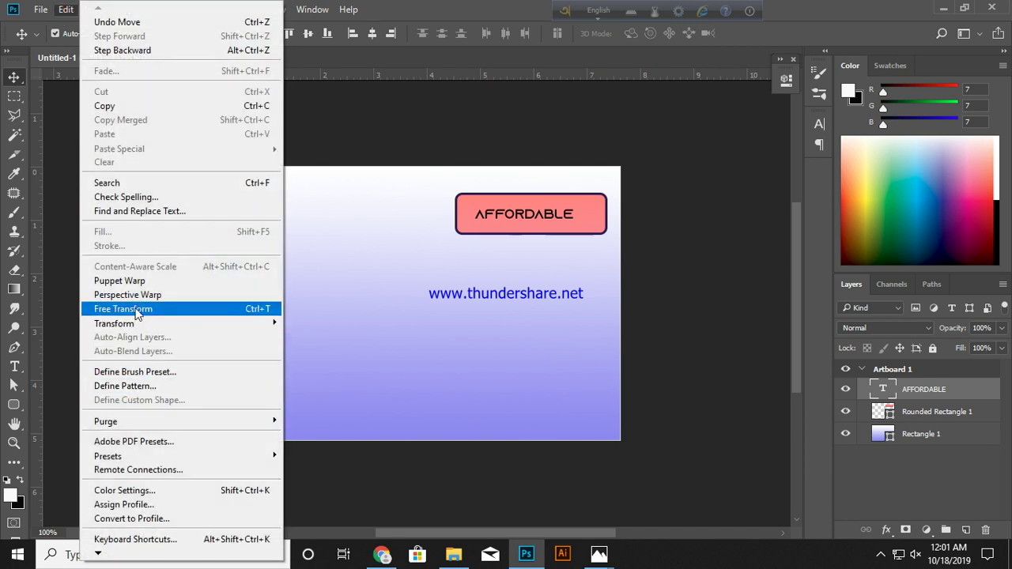
left_click(136, 308)
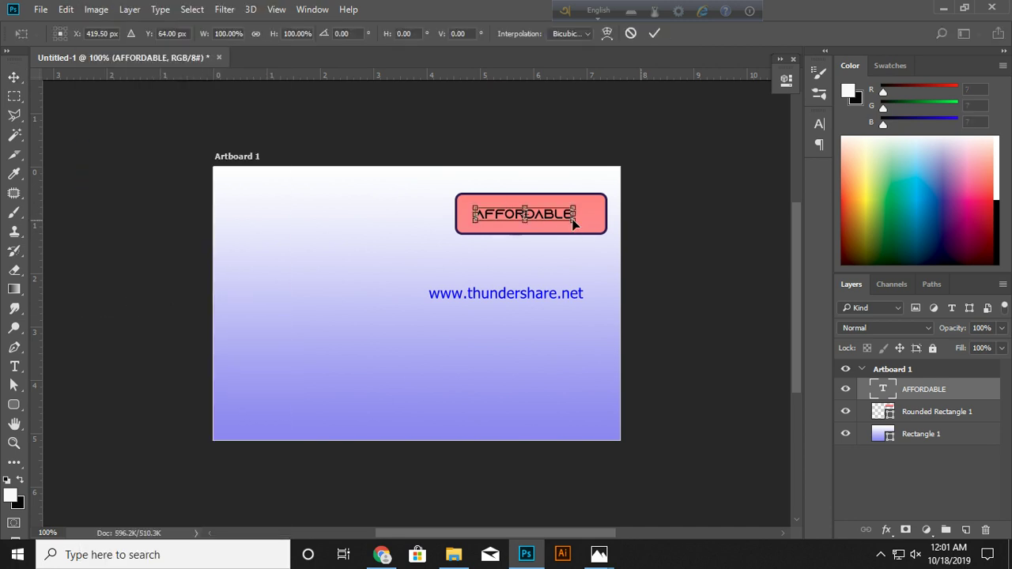
left_click_drag(574, 221, 593, 224)
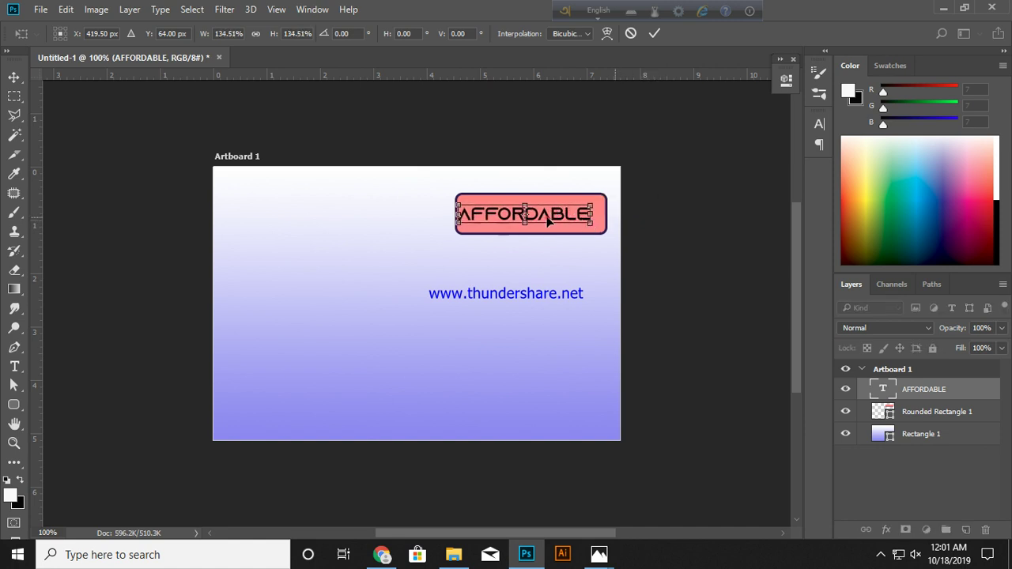
left_click_drag(548, 222, 554, 222)
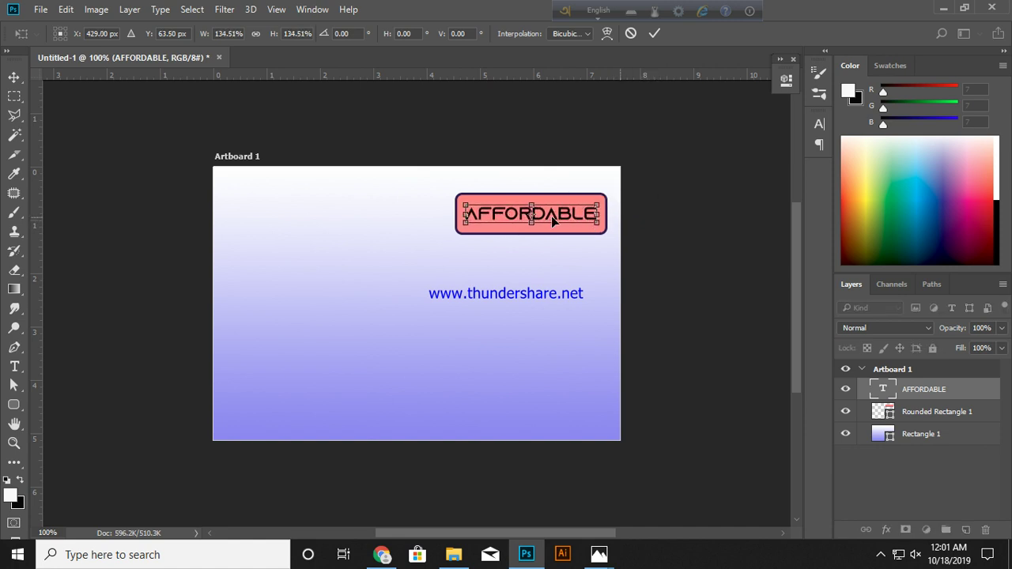
left_click(657, 35)
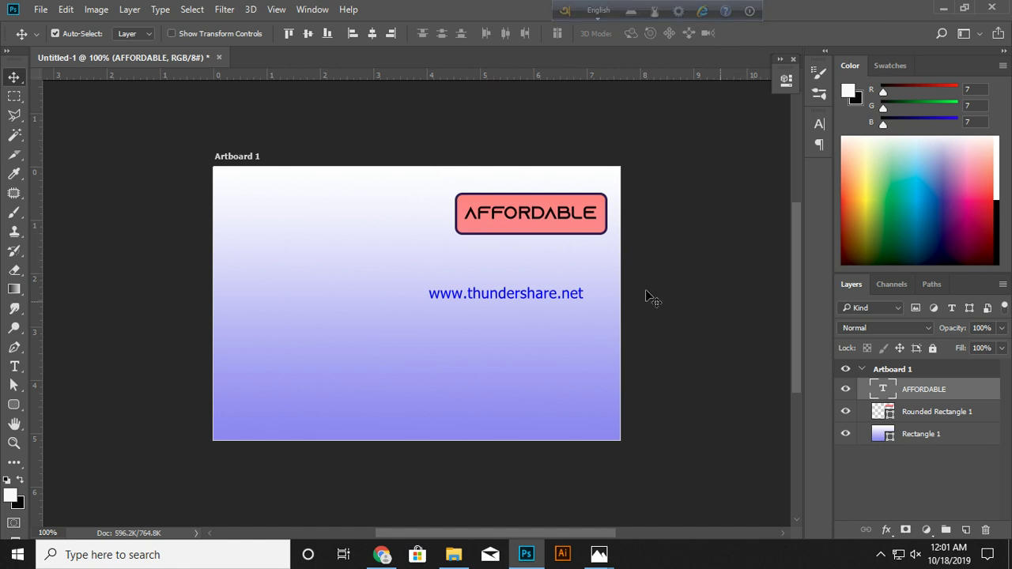
left_click(496, 234)
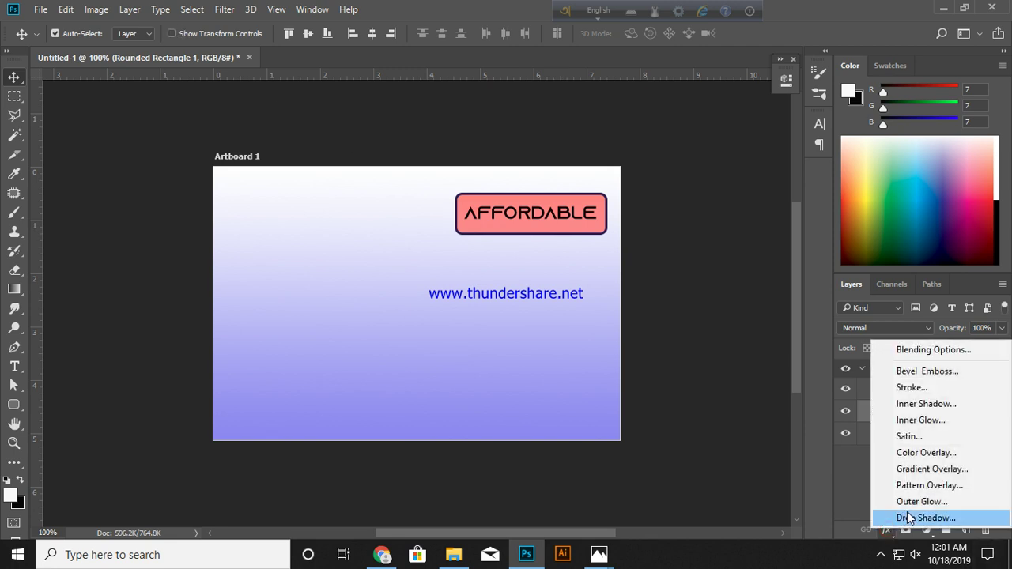
Step: Add a Drop Shadow to Rounded Rectangle 1 (Multiply, 25% opacity, 90°, 5 px)
left_click(927, 518)
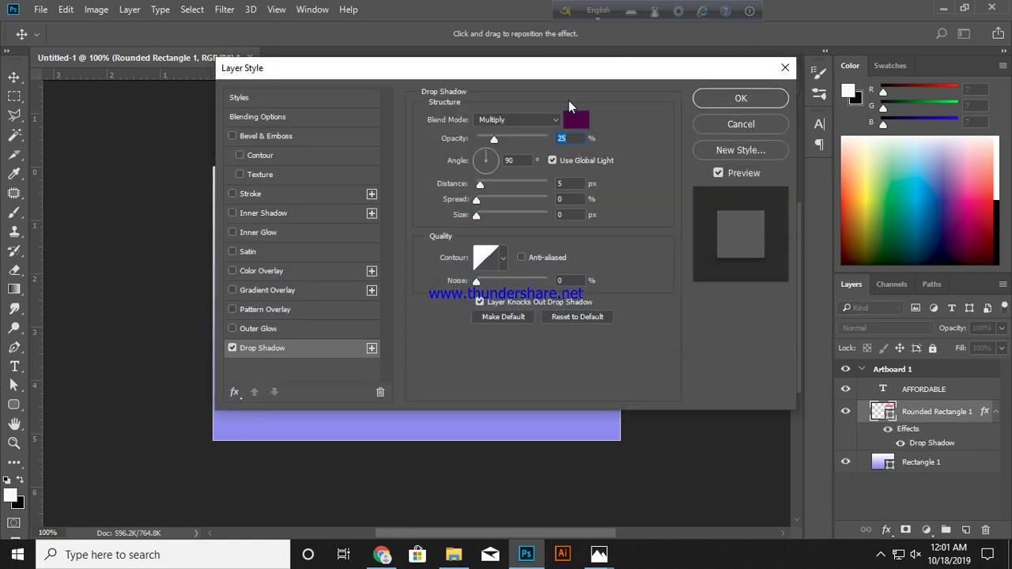
mouse_move(518, 70)
left_mouse_down()
mouse_move(461, 145)
mouse_move(703, 271)
mouse_move(599, 277)
mouse_move(507, 305)
left_mouse_up()
left_click(705, 408)
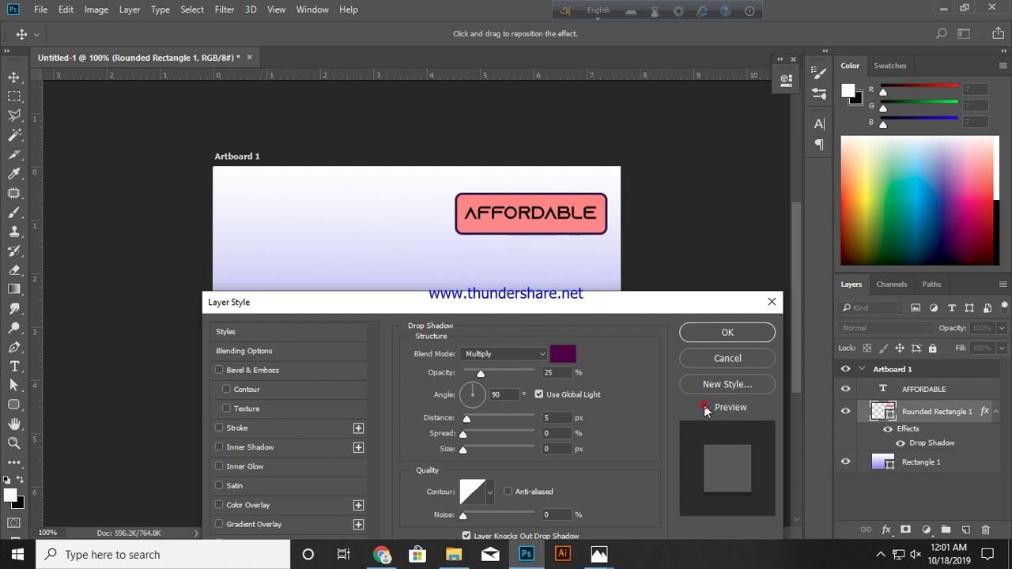
left_click_drag(604, 301, 564, 289)
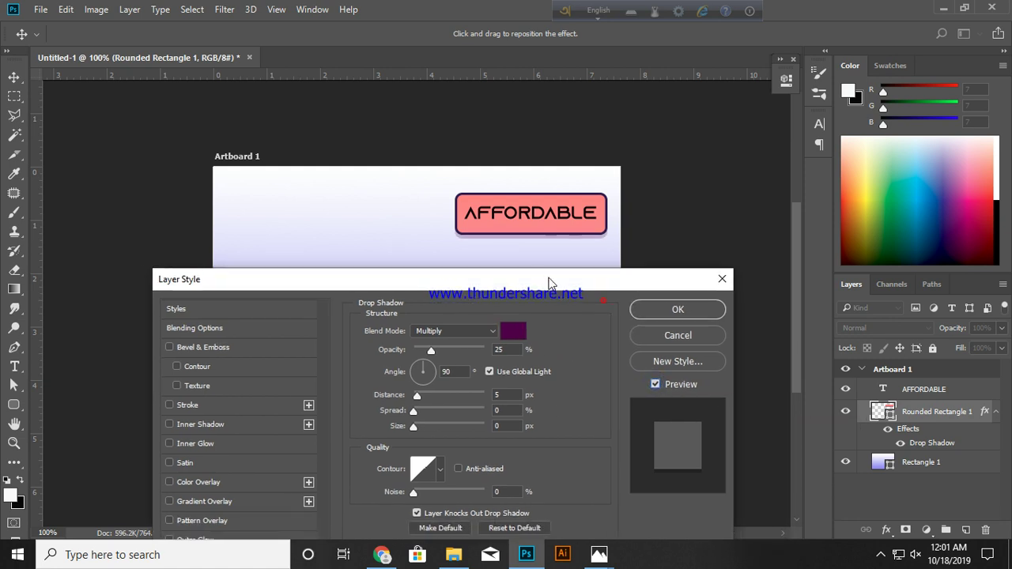
Step: Set the drop shadow colour to near-black grey #221f22
left_click(520, 340)
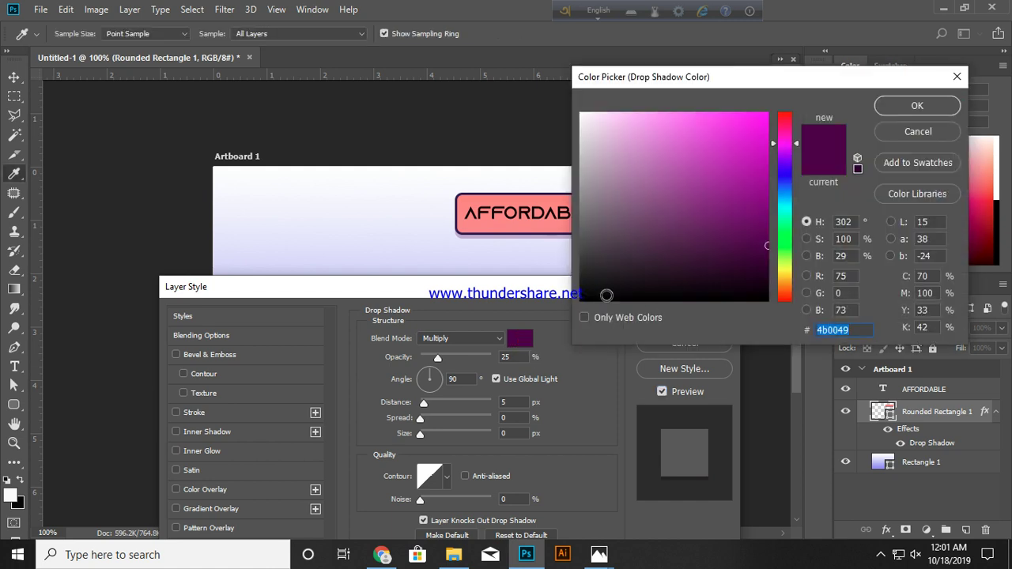
left_click(598, 280)
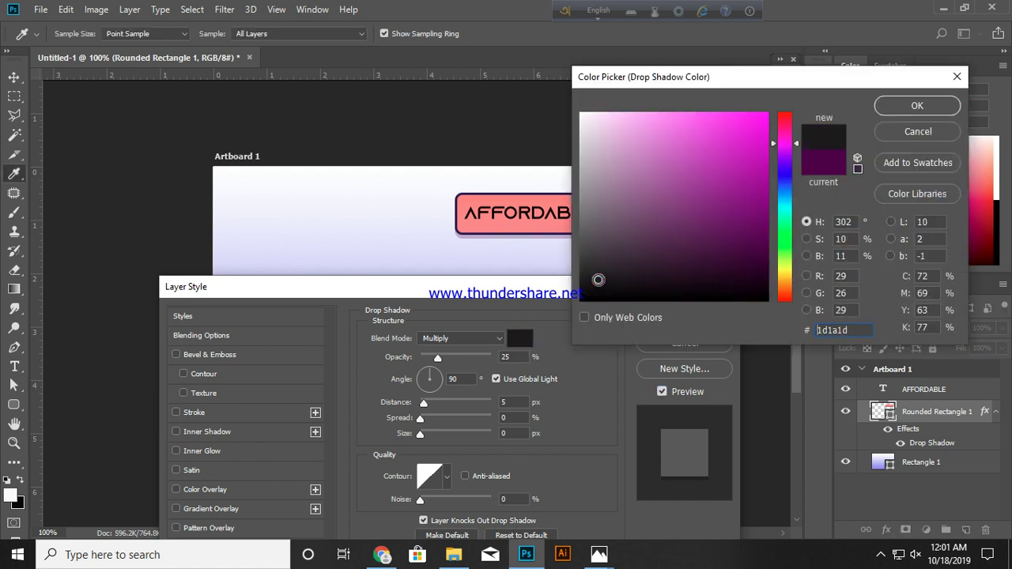
left_click(601, 265)
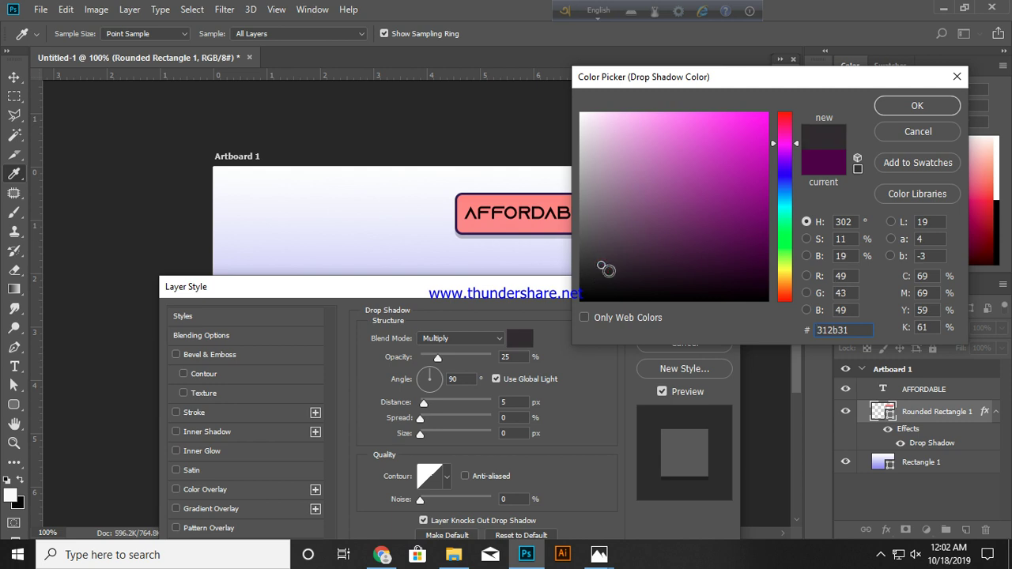
left_click_drag(606, 270, 632, 282)
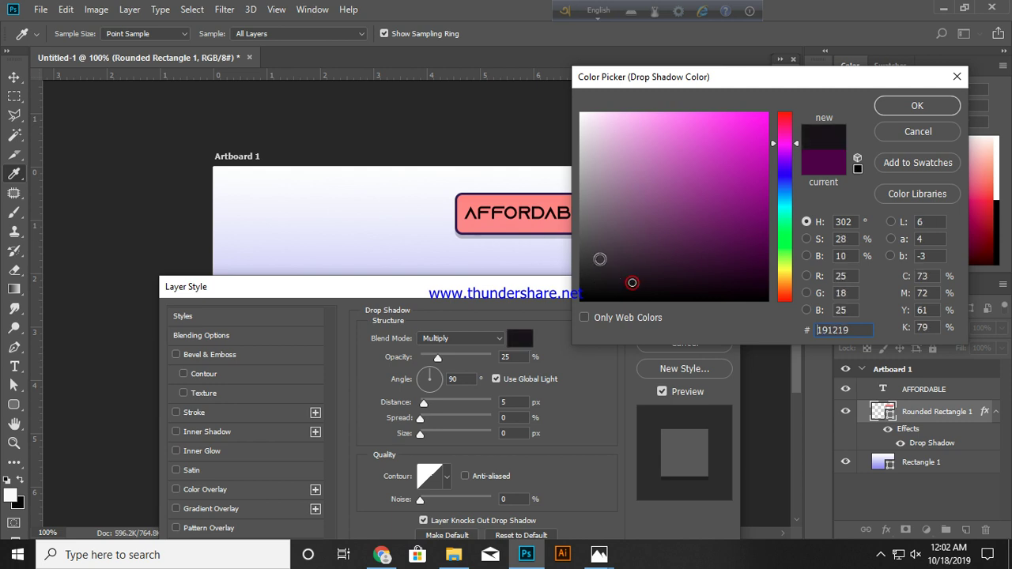
left_click(603, 263)
left_click(593, 225)
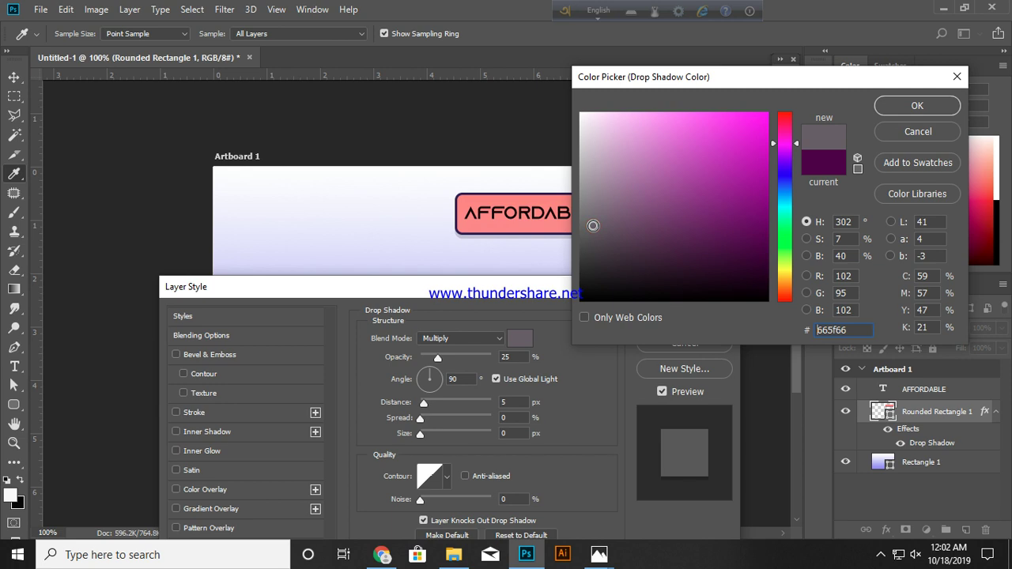
left_click(616, 282)
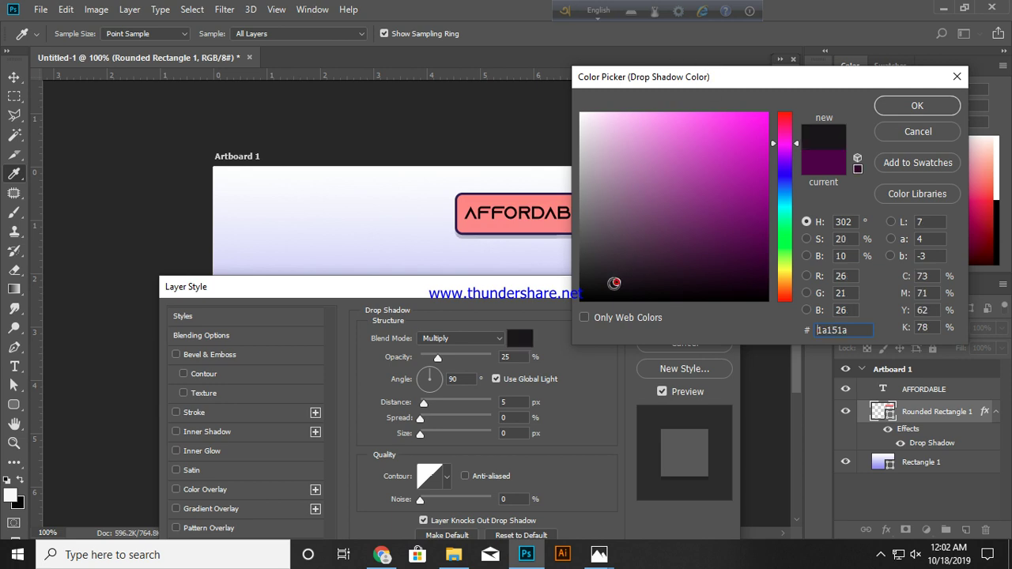
left_click(595, 276)
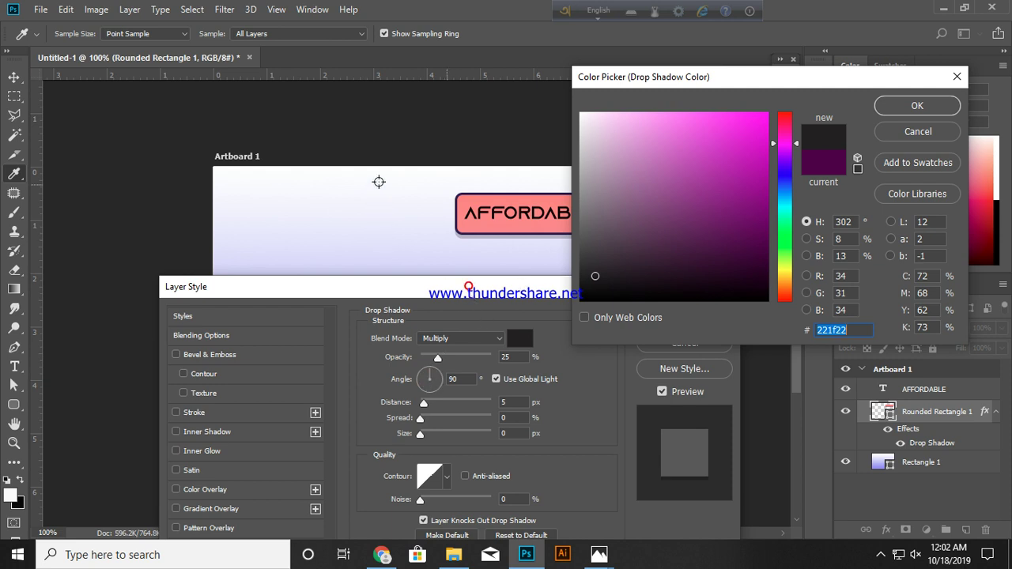
left_click(892, 107)
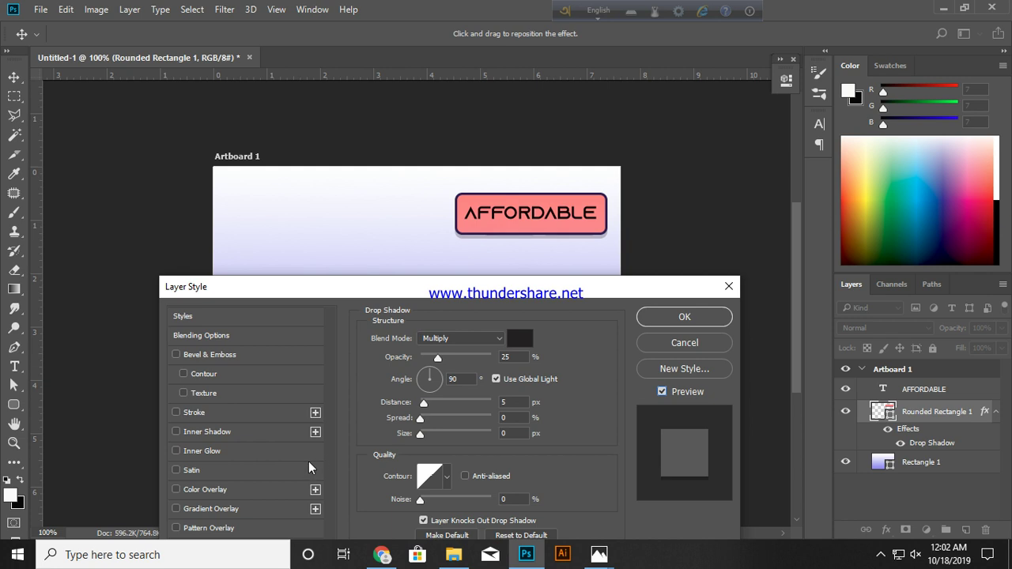
Step: Set the drop shadow angle to 60° and distance to 7 px
left_click_drag(434, 381, 436, 374)
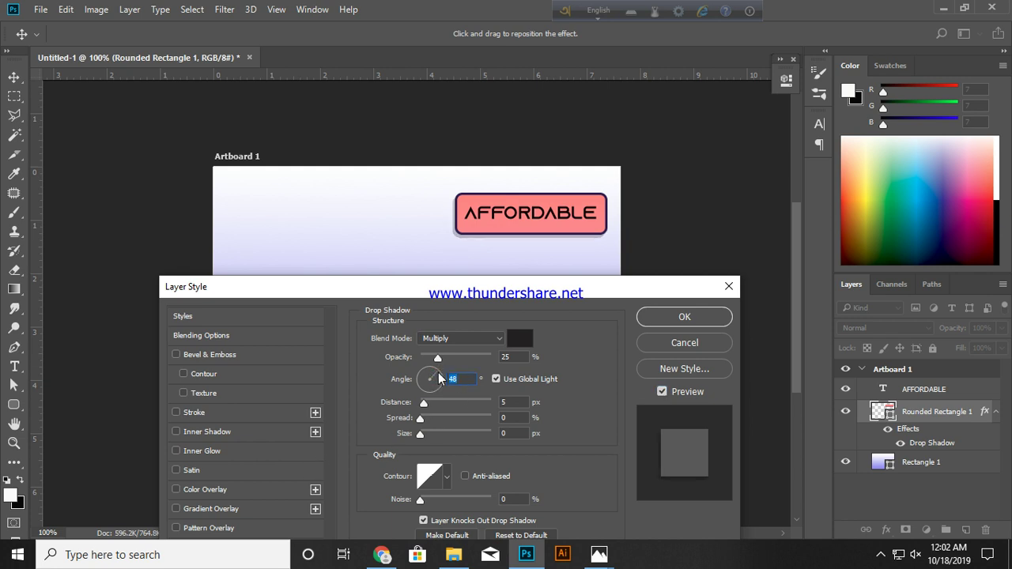
left_click(438, 372)
left_click(437, 367)
left_click(425, 405)
left_click_drag(428, 407, 429, 409)
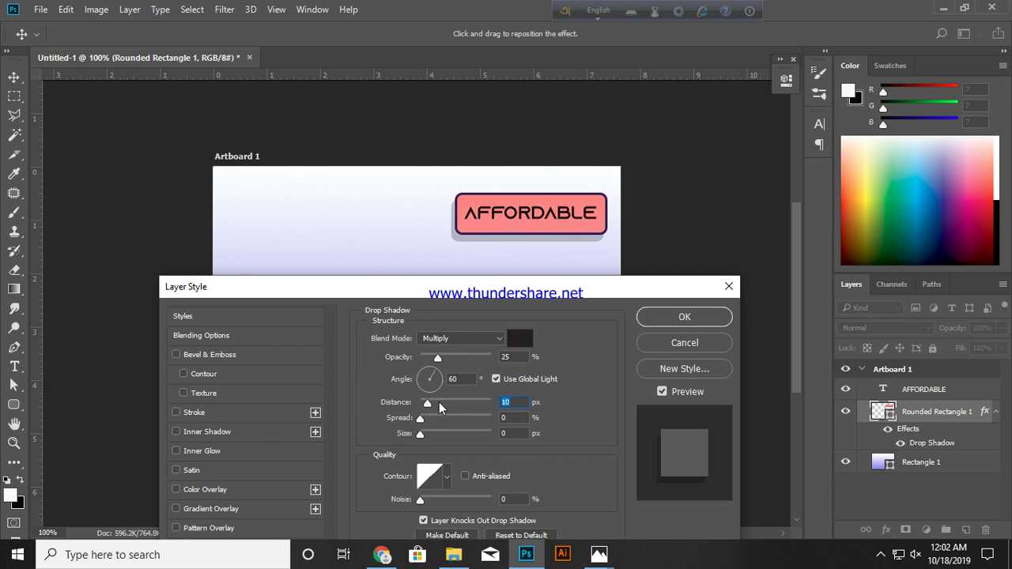
type("8")
type("7")
key("BackSpace")
type("7")
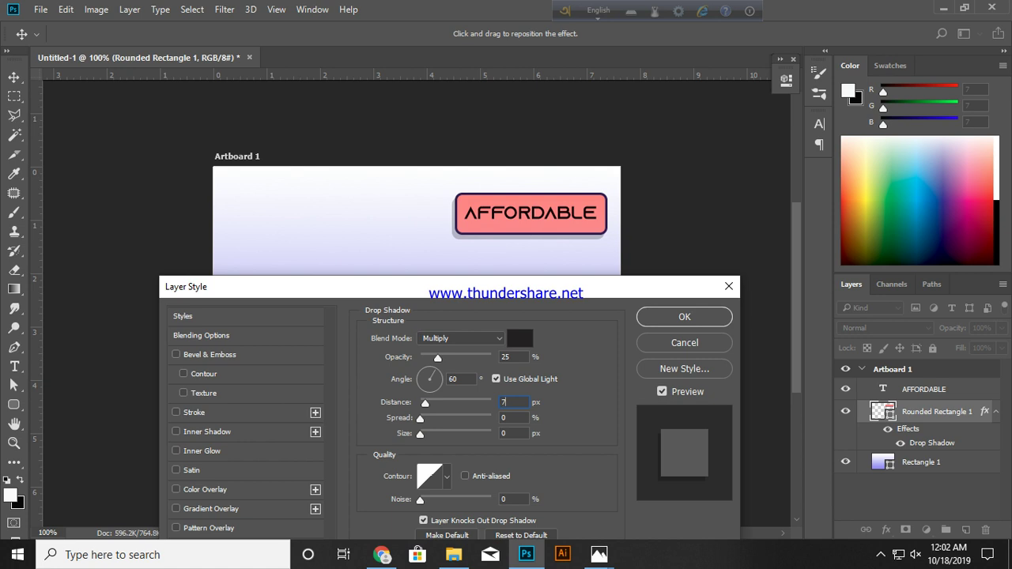
Step: Change the shadow colour to dark green-black #1a221c and apply the drop shadow
left_click(520, 339)
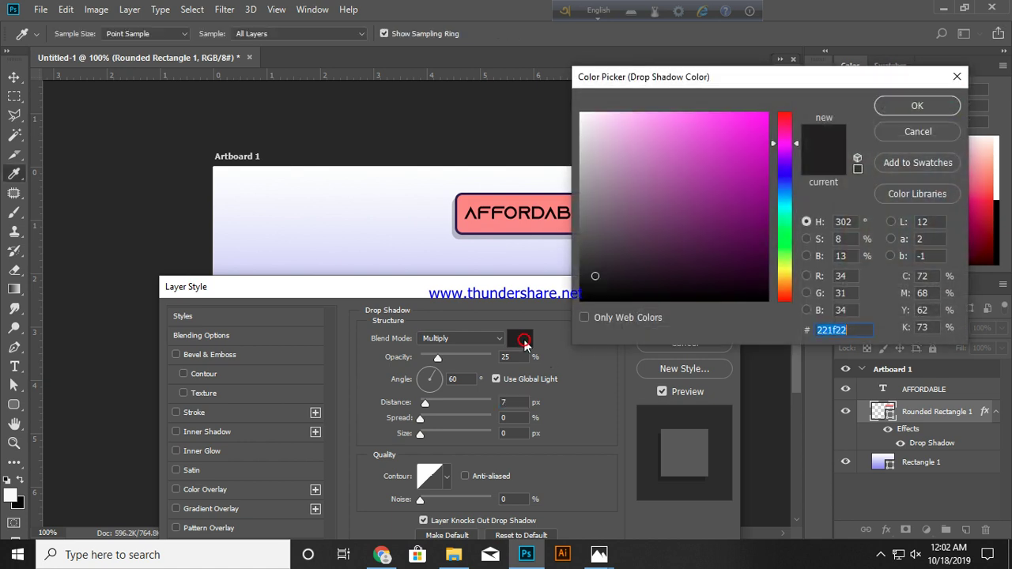
left_click(784, 233)
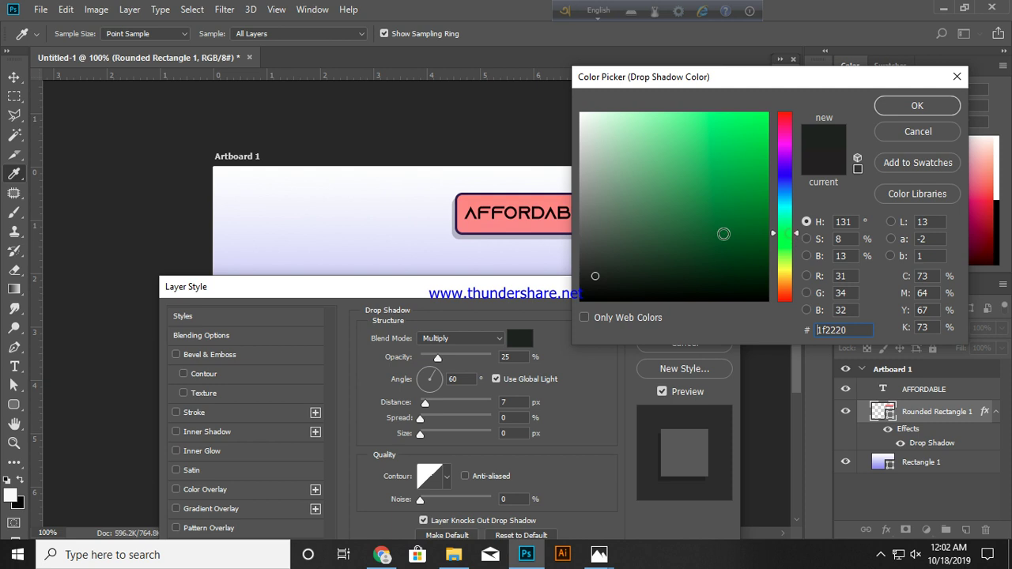
left_click(625, 116)
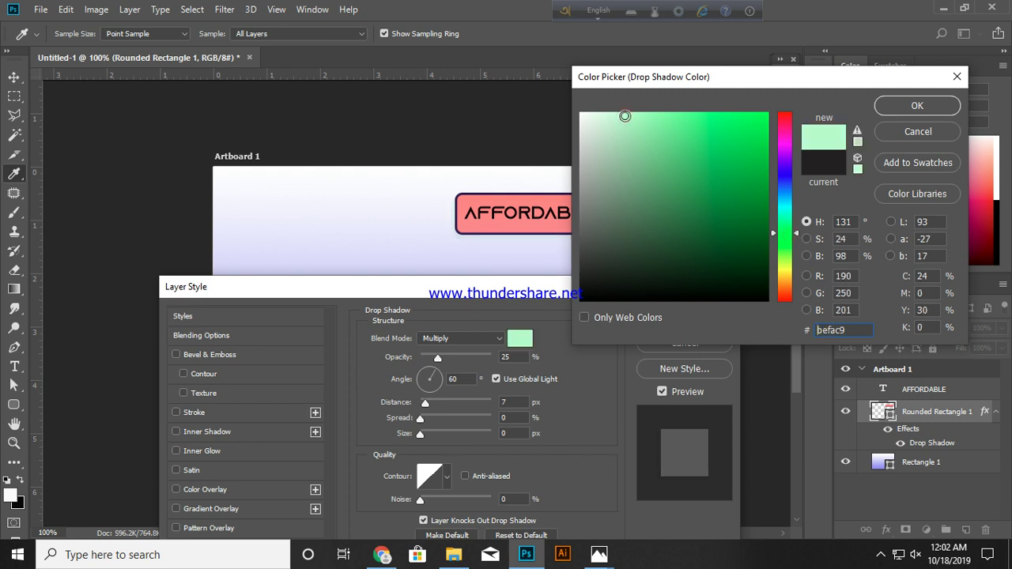
left_click(640, 117)
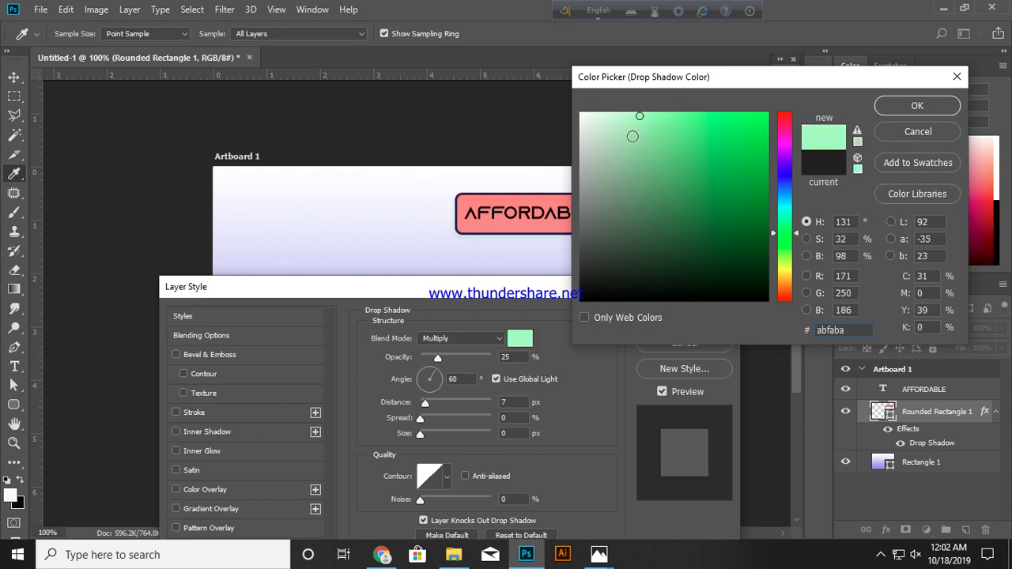
left_click(622, 276)
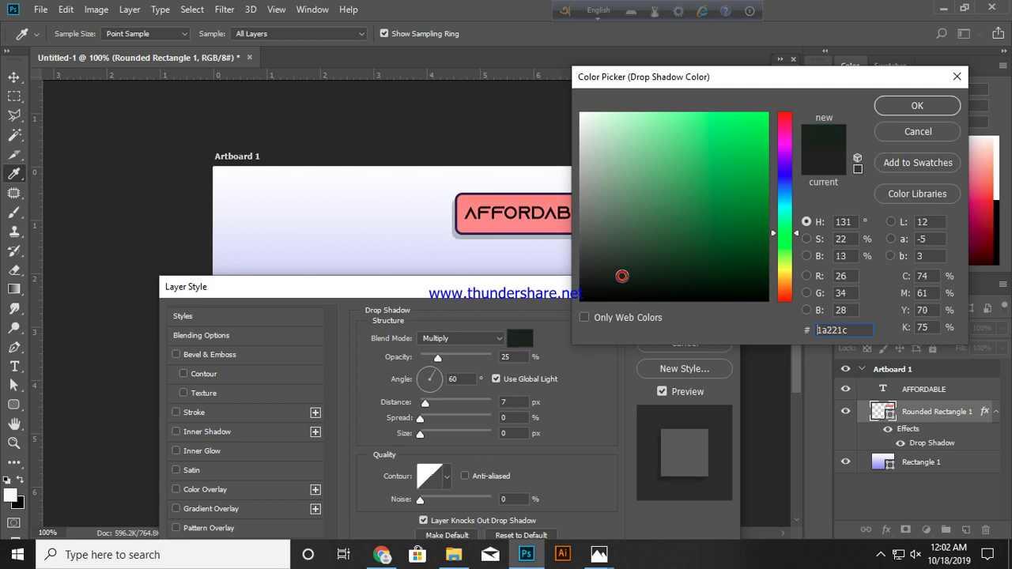
left_click(915, 106)
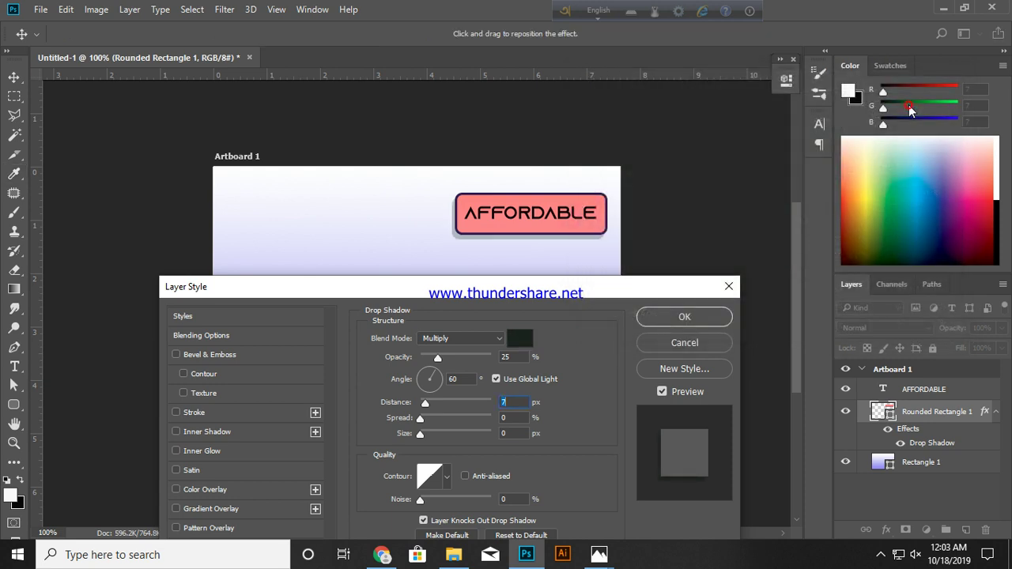
left_click(670, 315)
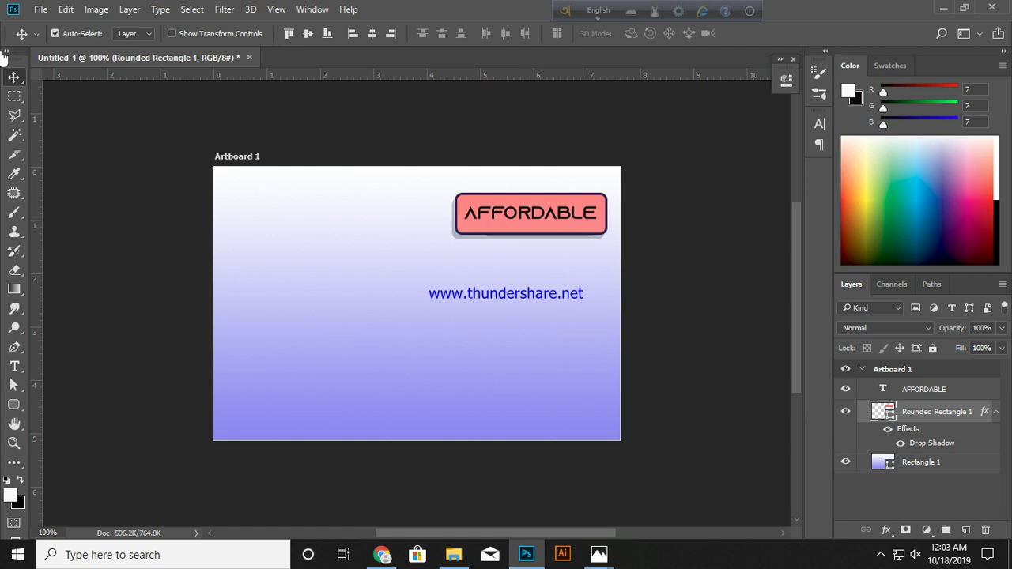
left_click(542, 219)
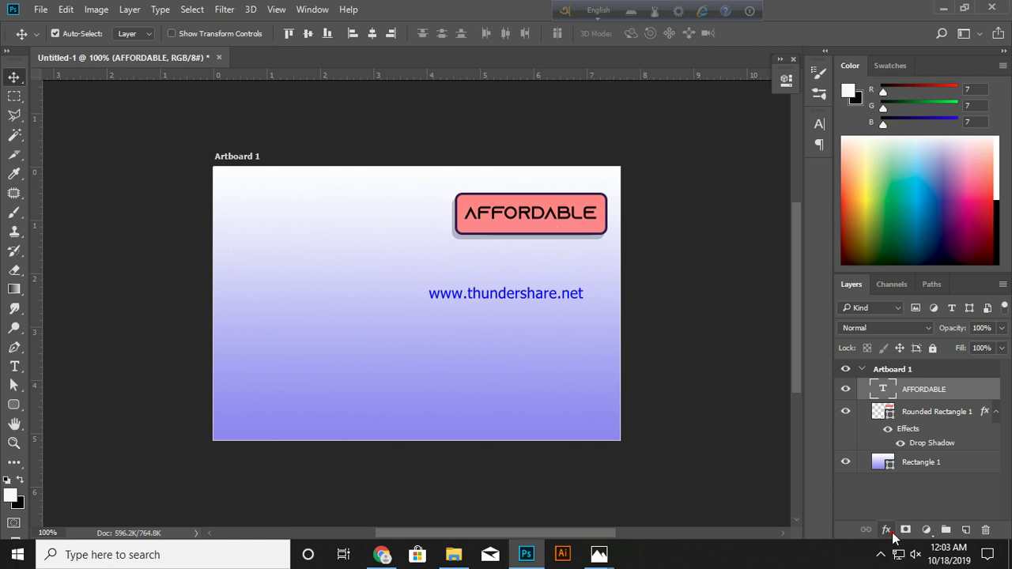
Step: Add an Outer Glow effect (Screen, 1 px) to the AFFORDABLE text layer
left_click(887, 530)
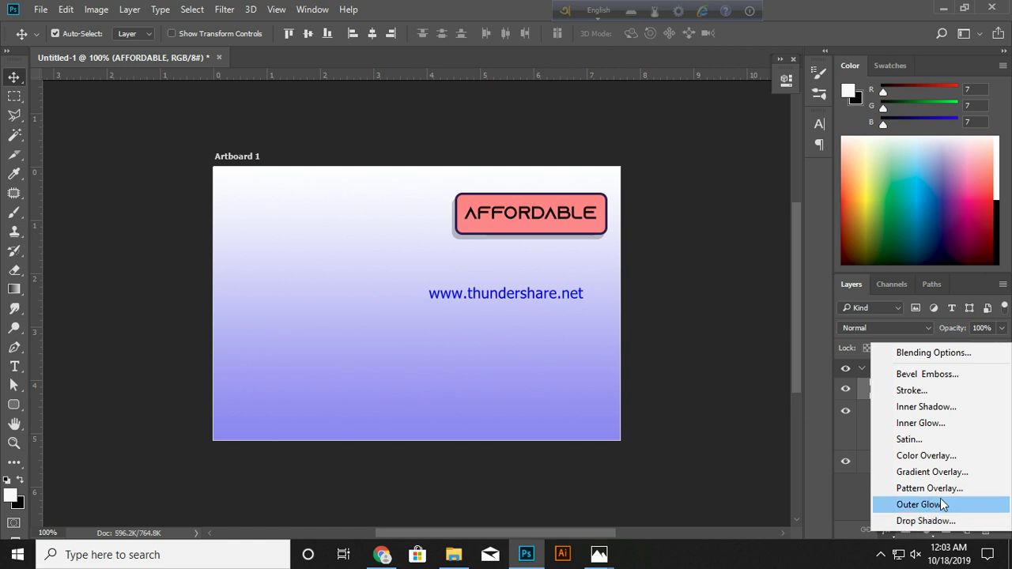
left_click(938, 504)
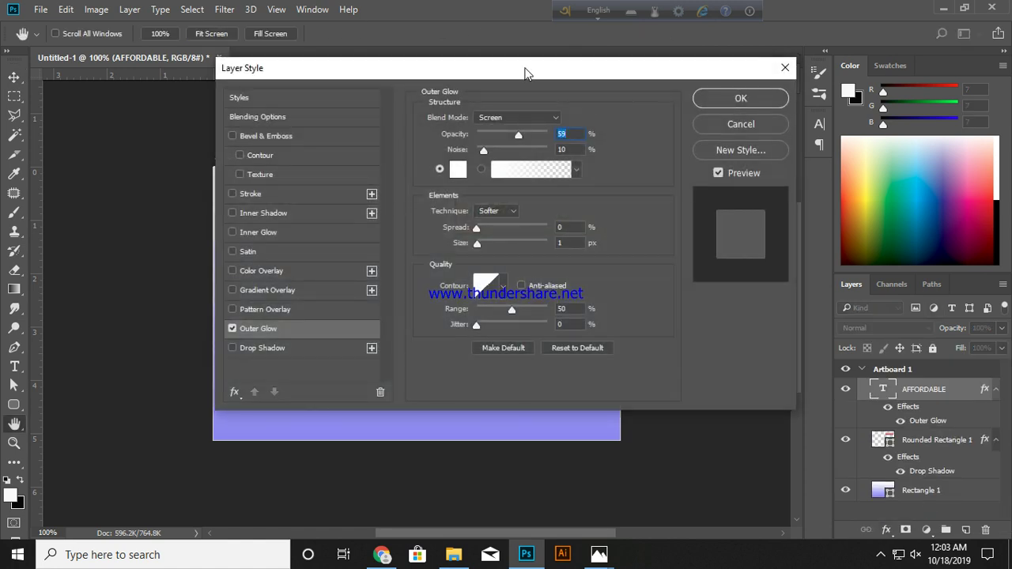
Step: Apply an outer glow to AFFORDABLE in pale colour faf4f4 with a 3 px size
left_click_drag(531, 78, 877, 154)
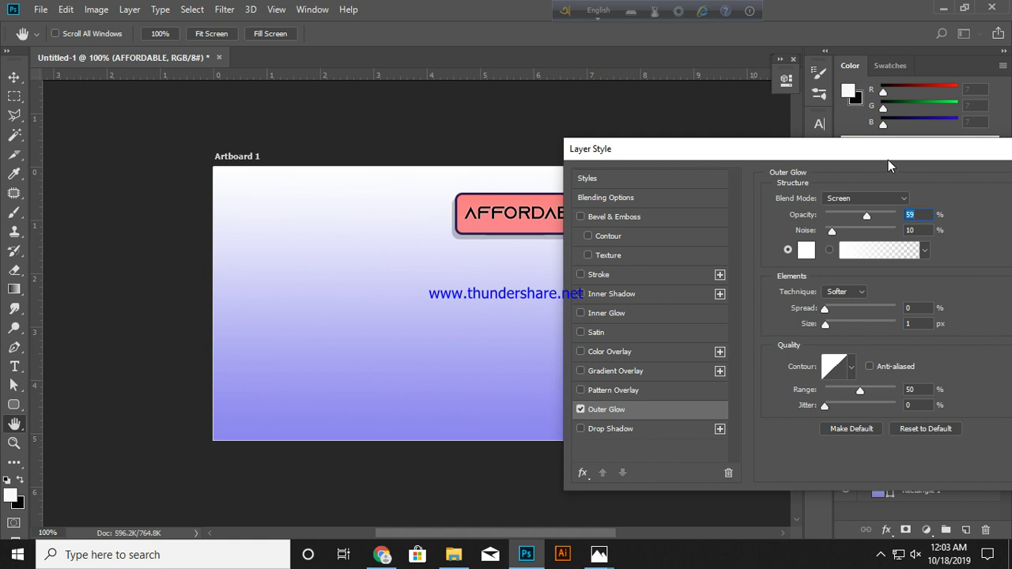
left_click_drag(821, 149, 872, 121)
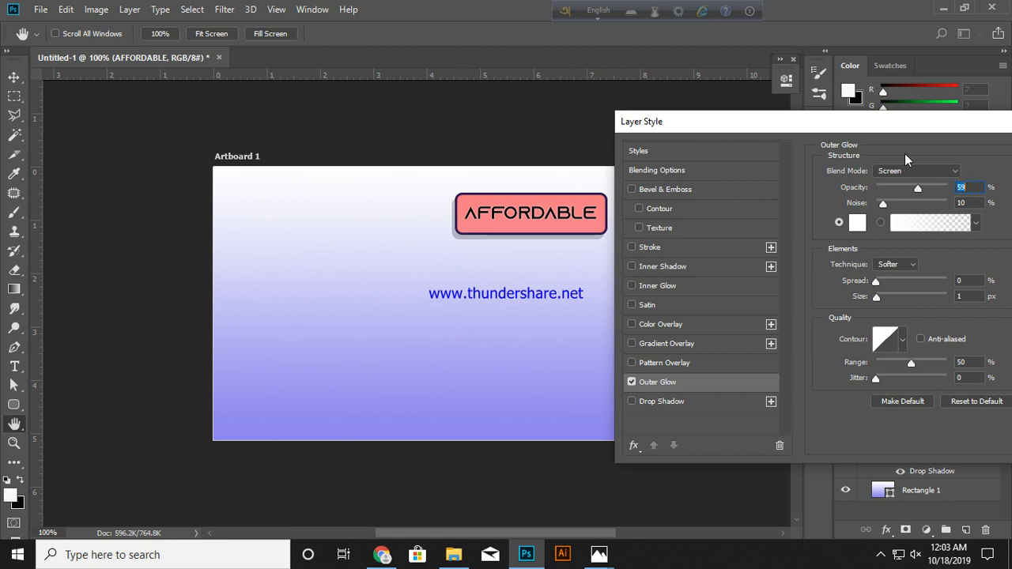
left_click(858, 222)
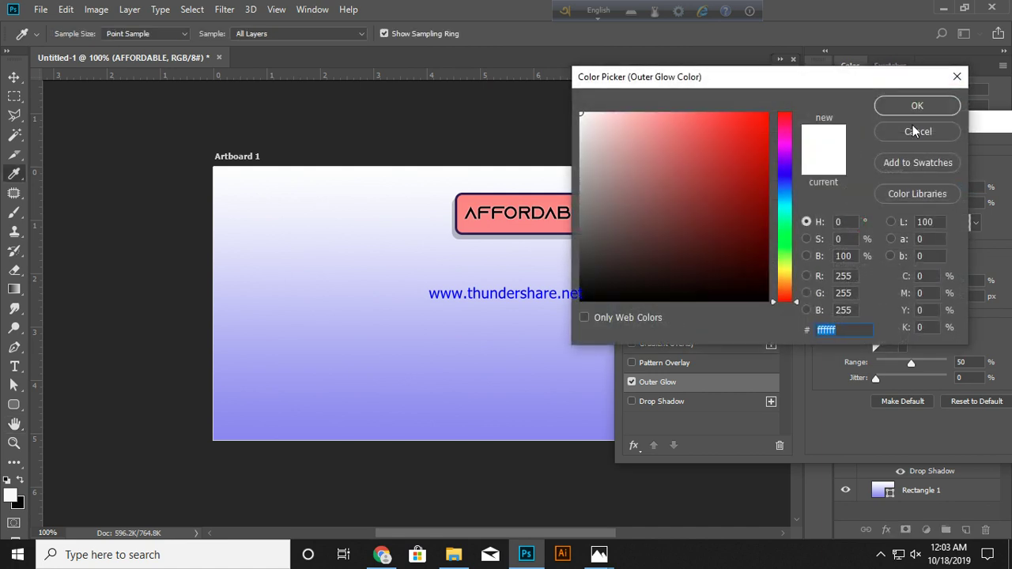
left_click_drag(765, 80, 821, 85)
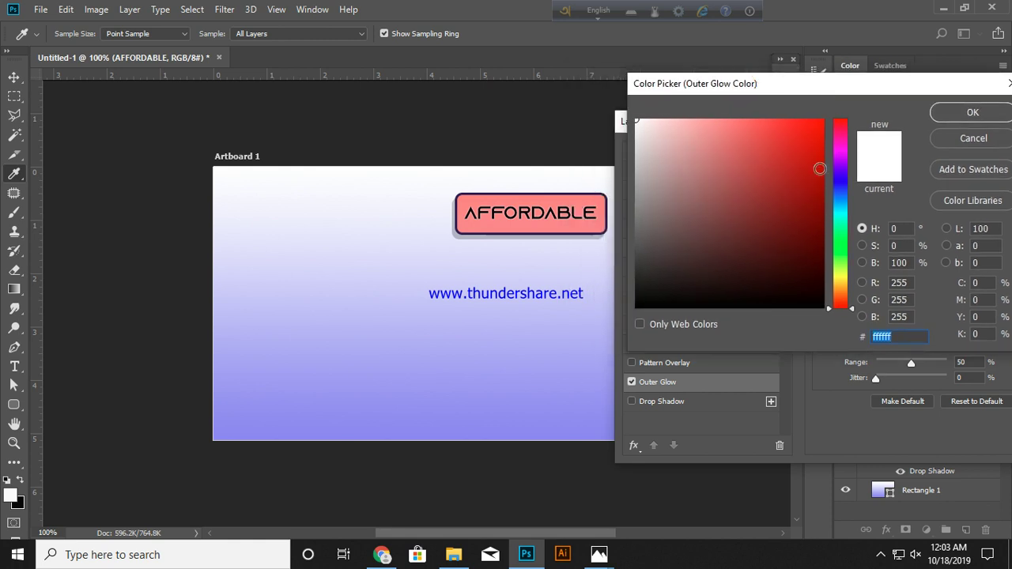
left_click(641, 122)
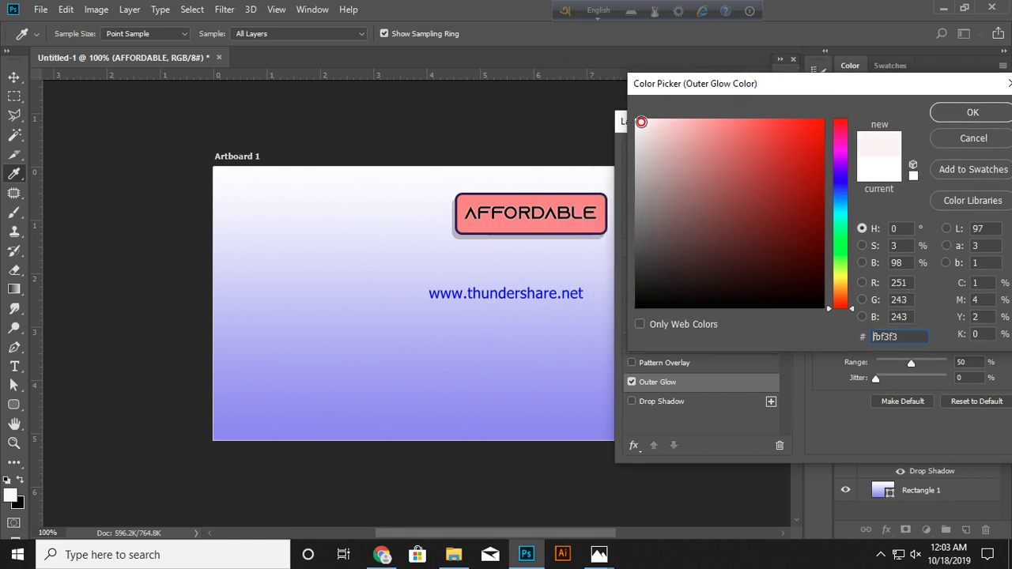
left_click(640, 122)
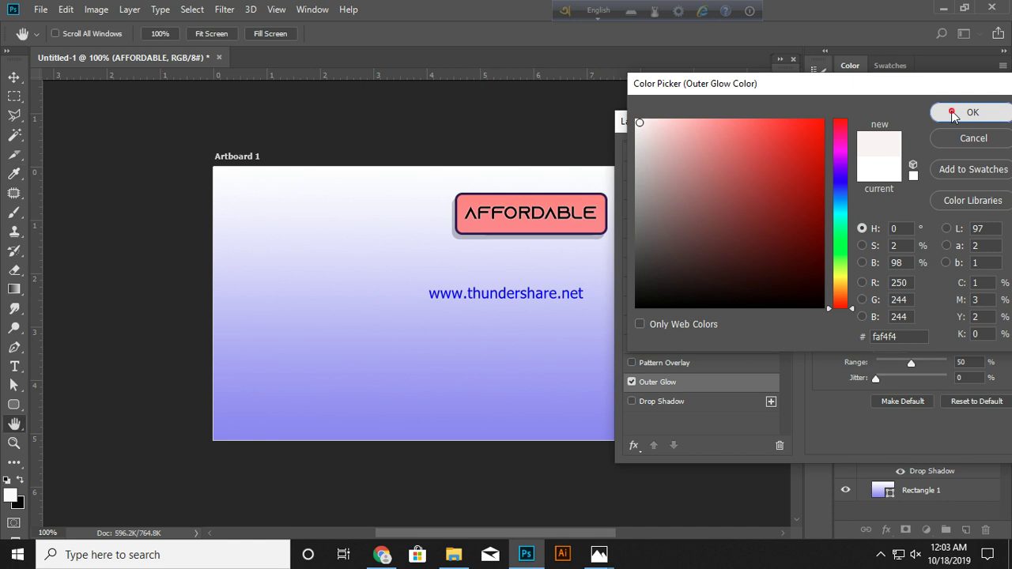
left_click(952, 112)
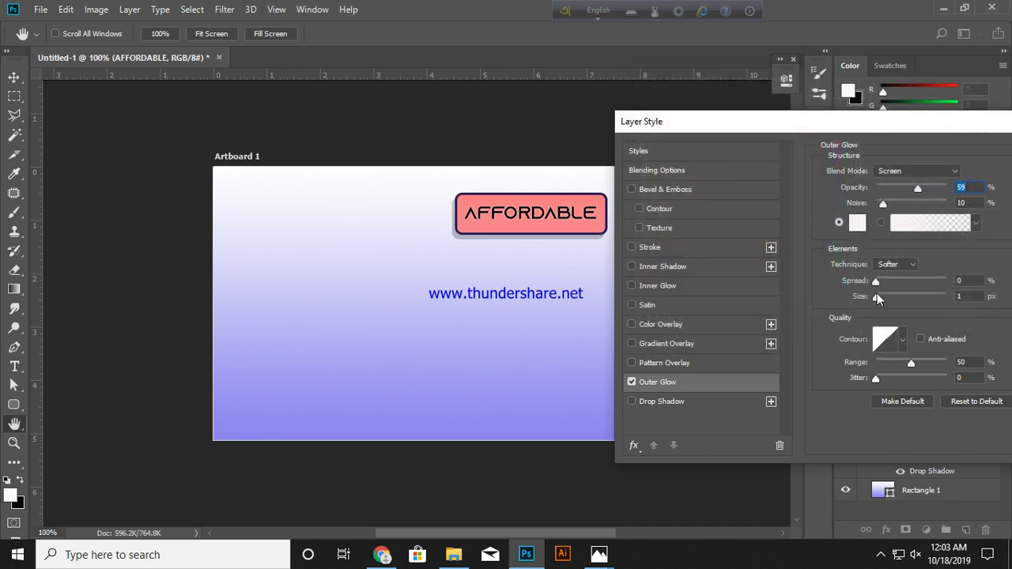
left_click_drag(875, 297, 883, 296)
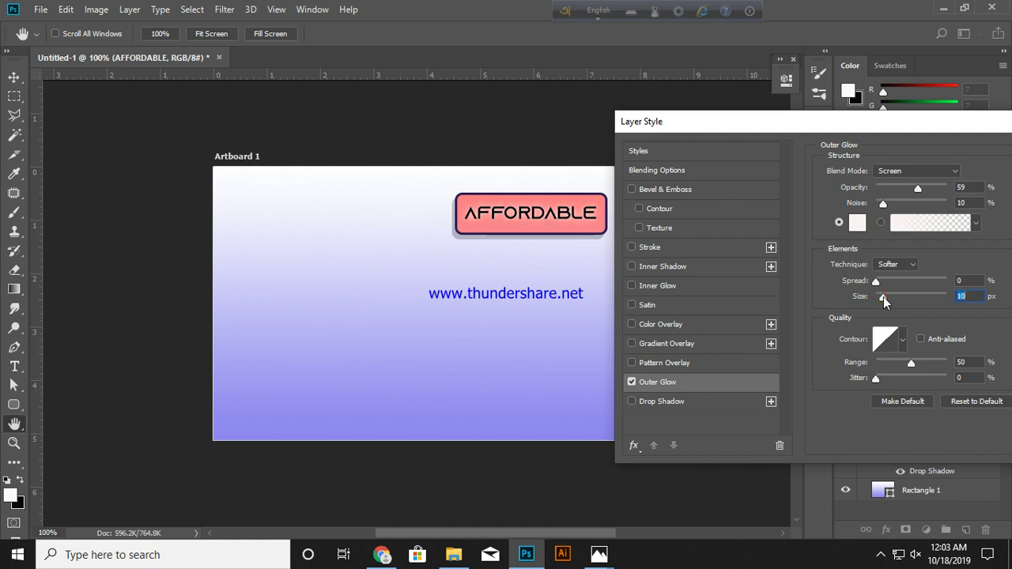
left_click(968, 296)
type("3")
key("Return")
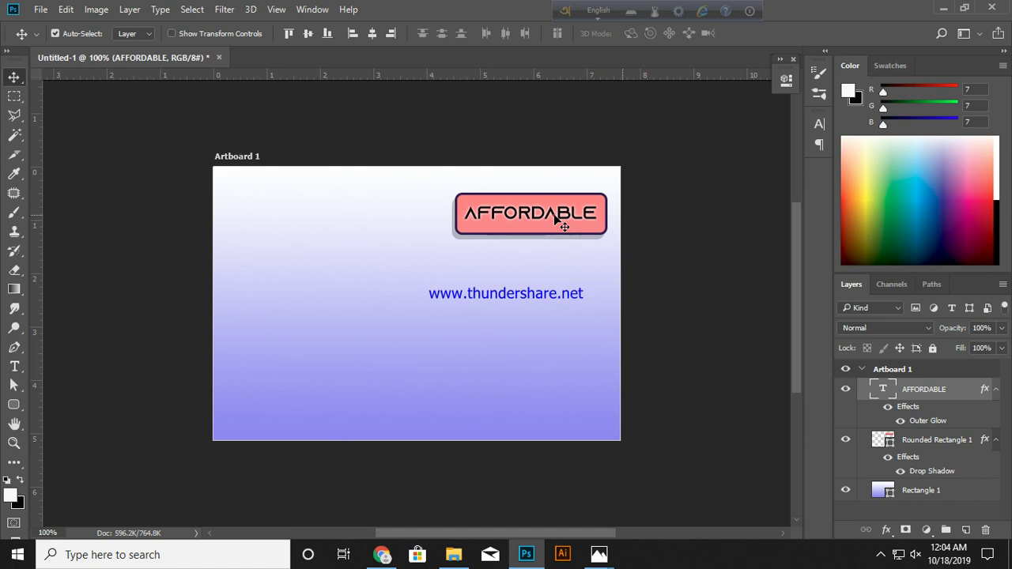
Step: Free-transform the AFFORDABLE text up to about 104.85% and commit it
left_click(66, 10)
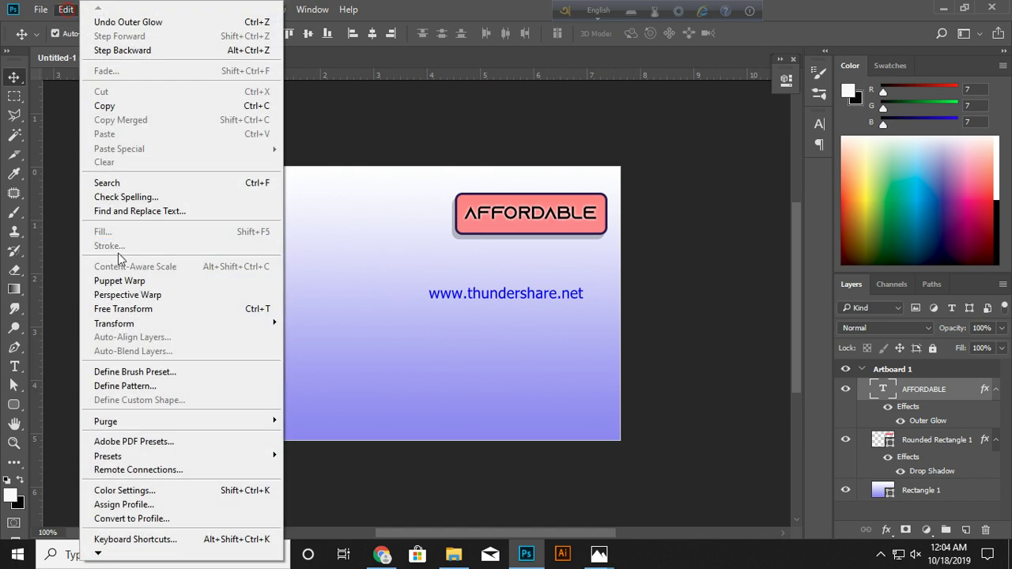
left_click(141, 316)
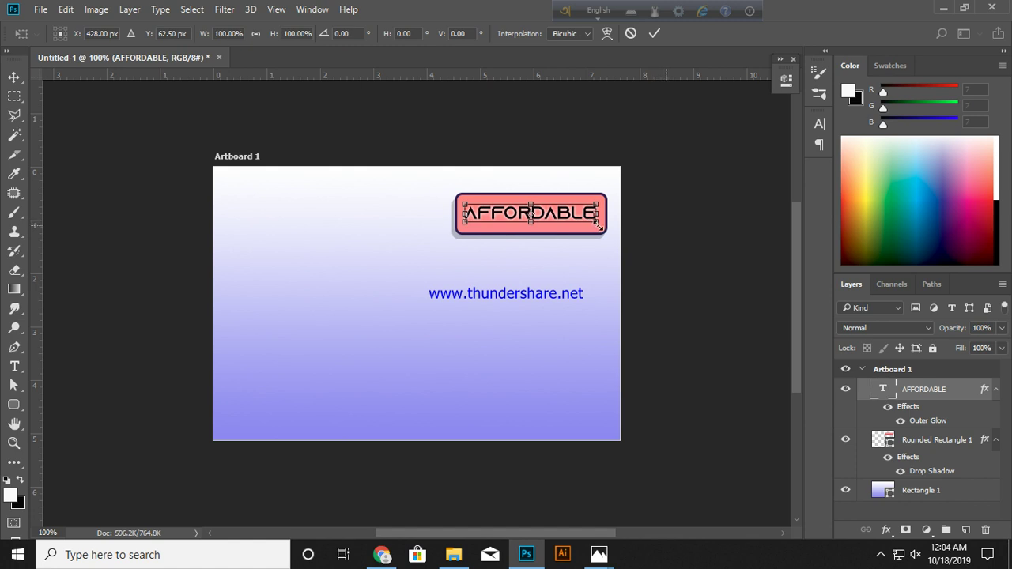
left_click_drag(597, 224, 600, 225)
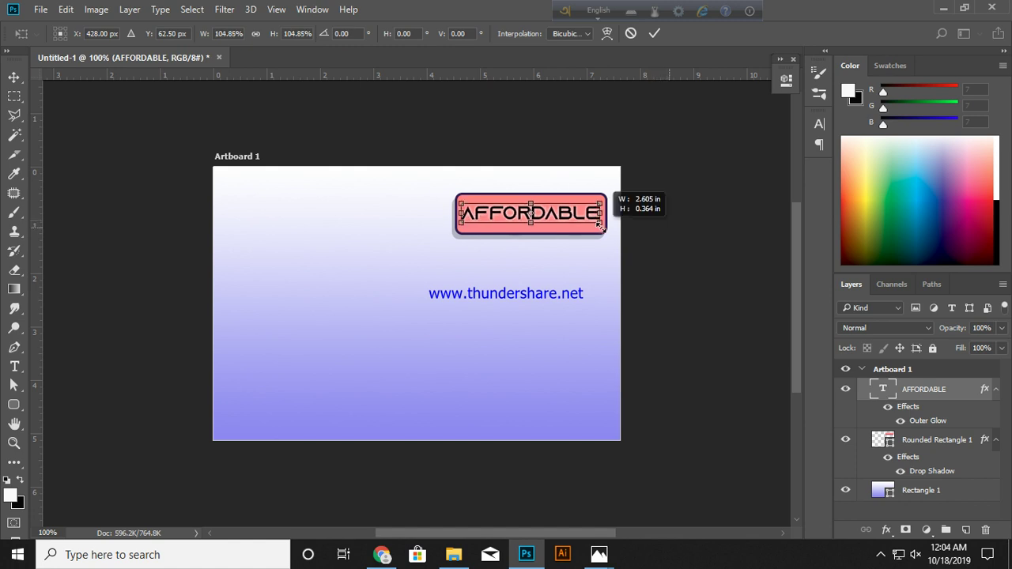
left_click(654, 33)
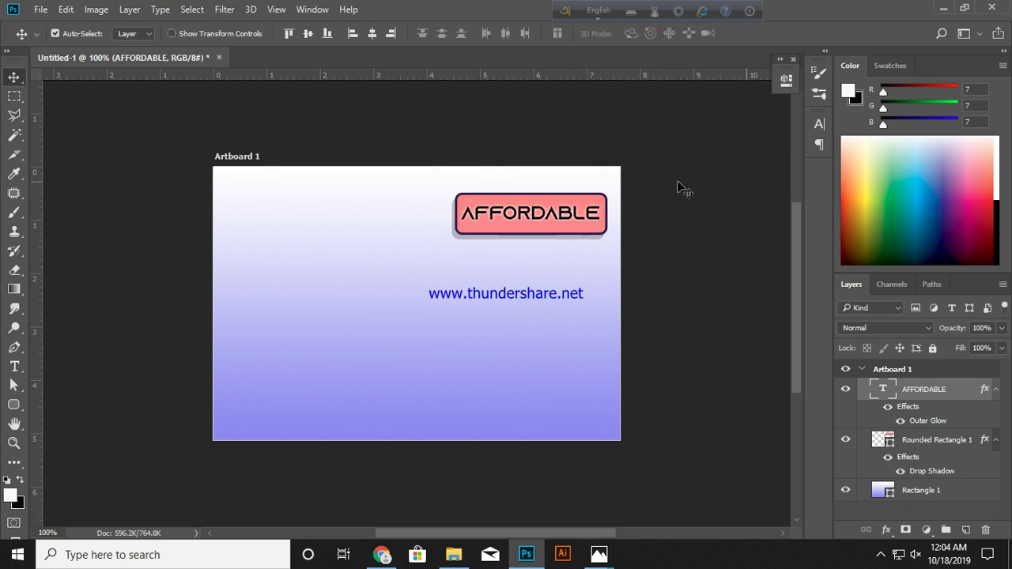
Step: Group the AFFORDABLE text and Rounded Rectangle layers as Group 1, then duplicate the group
left_click(996, 390)
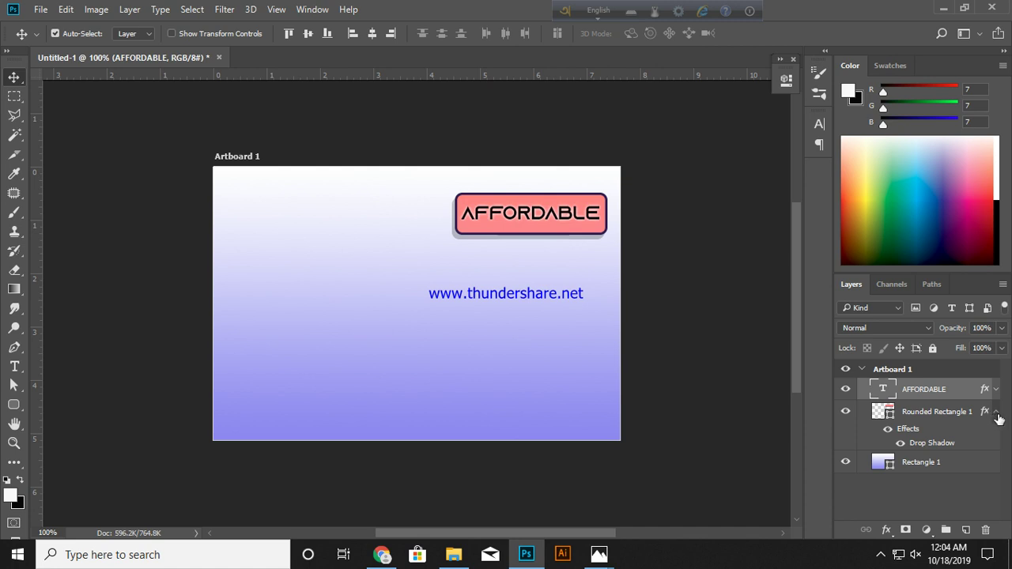
left_click(997, 415)
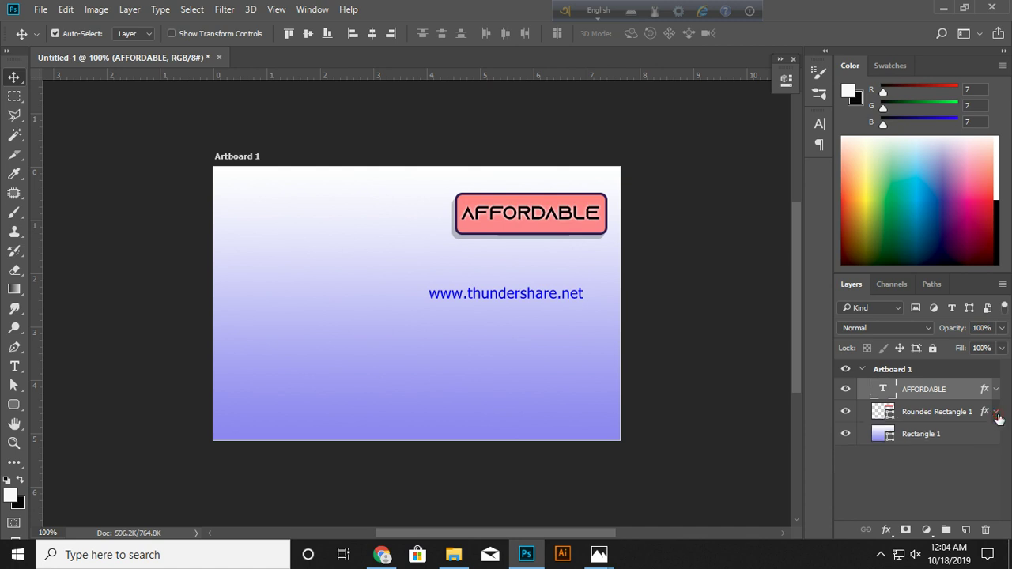
left_click(929, 412, "shift")
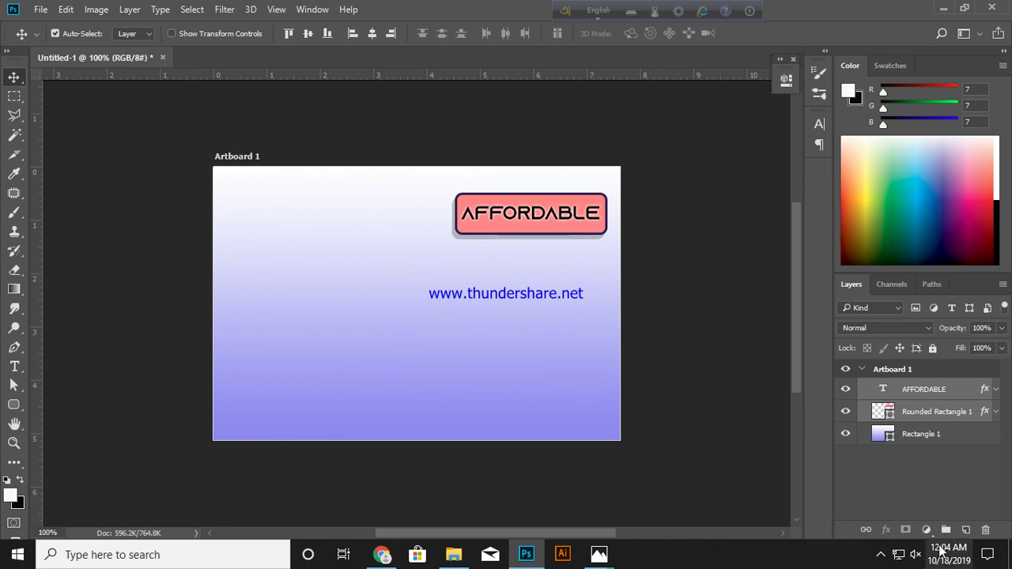
left_click(949, 531)
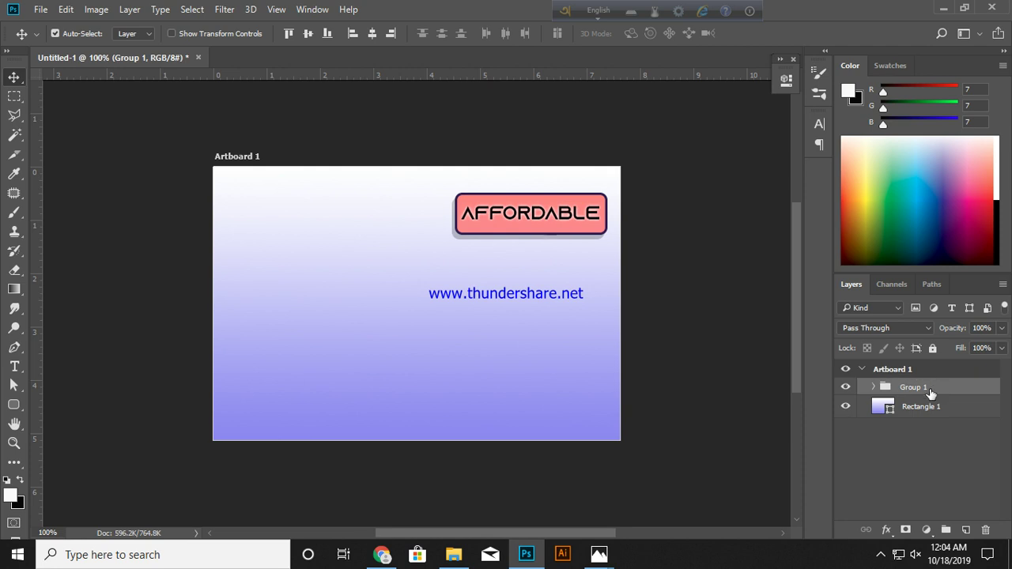
key("ctrl+j")
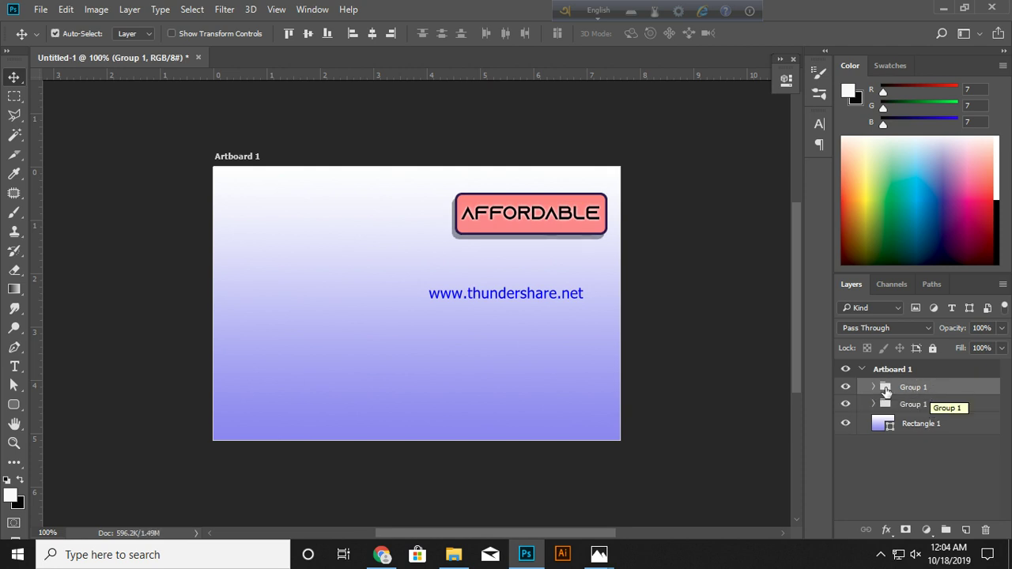
Step: Change the copied button's text from AFFORDABLE to DIGITAL
left_click(874, 386)
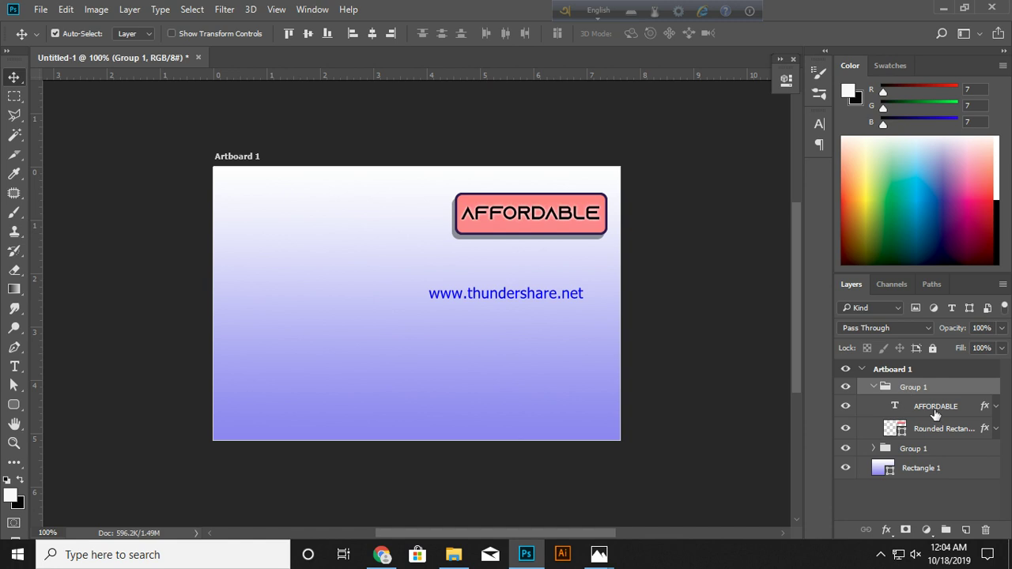
left_click(917, 408)
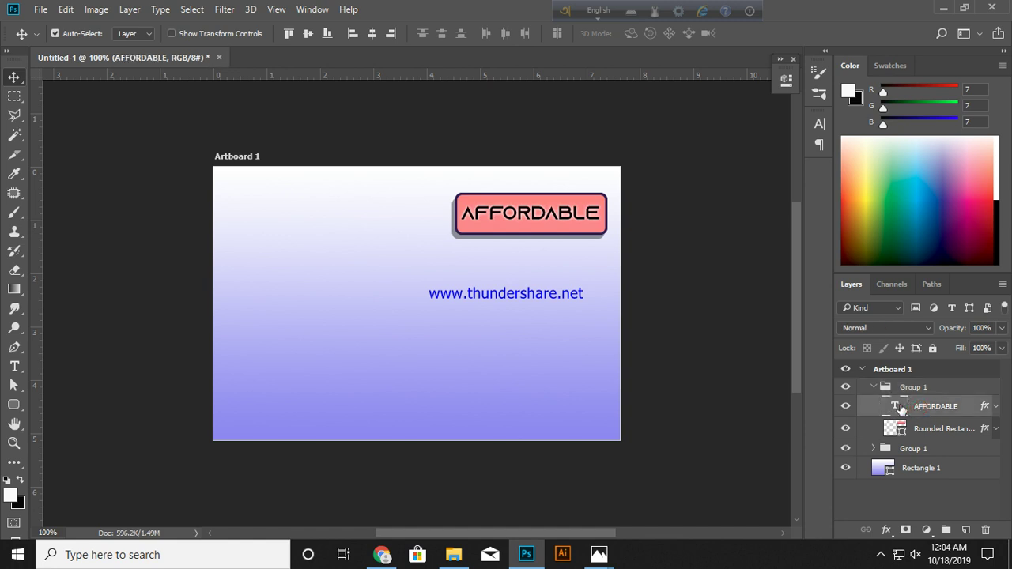
double_click(897, 405)
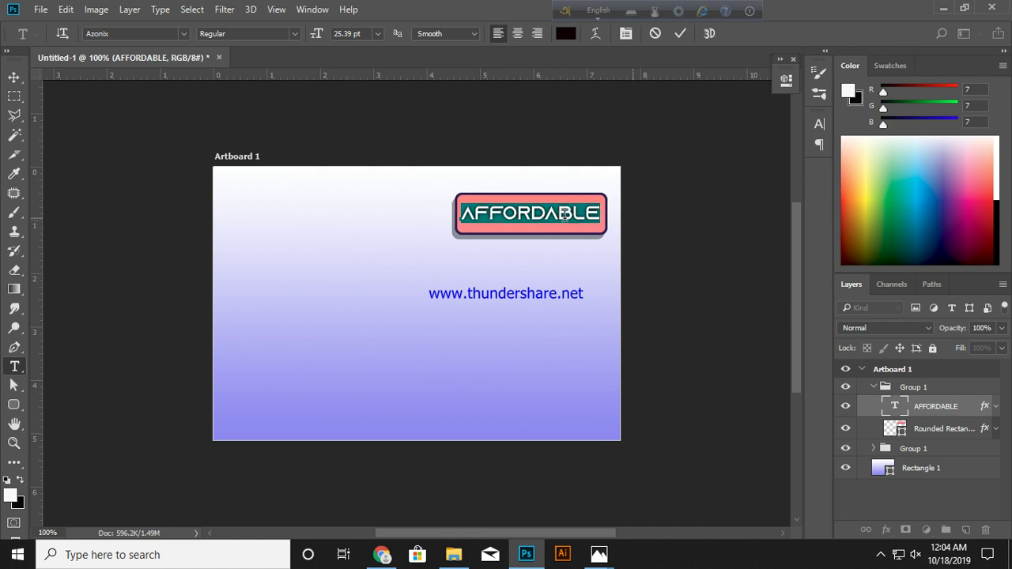
type("DIGIT AL")
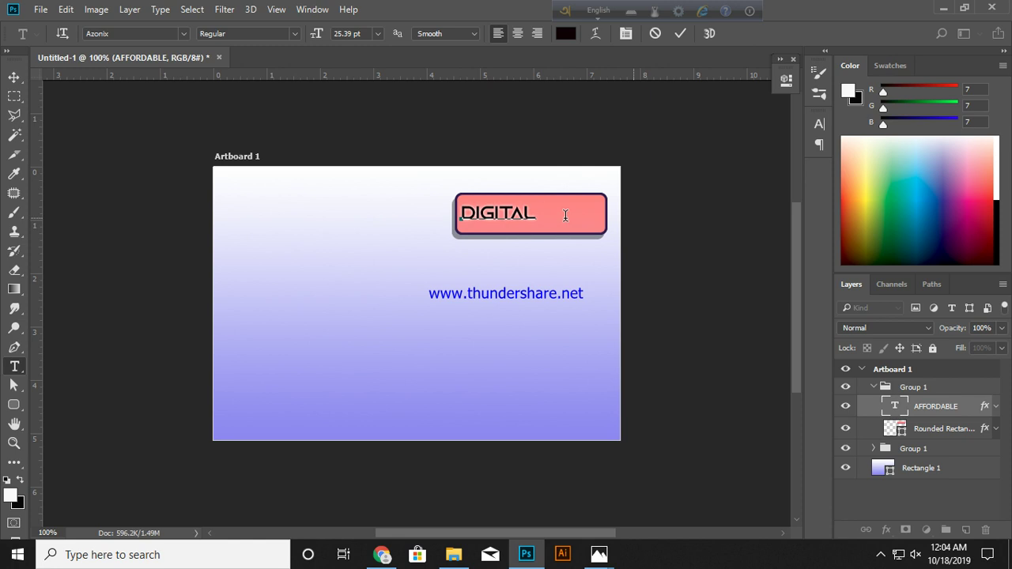
key("BackSpace")
Step: Centre the DIGITAL text inside the pink button with the Move tool
left_click(13, 77)
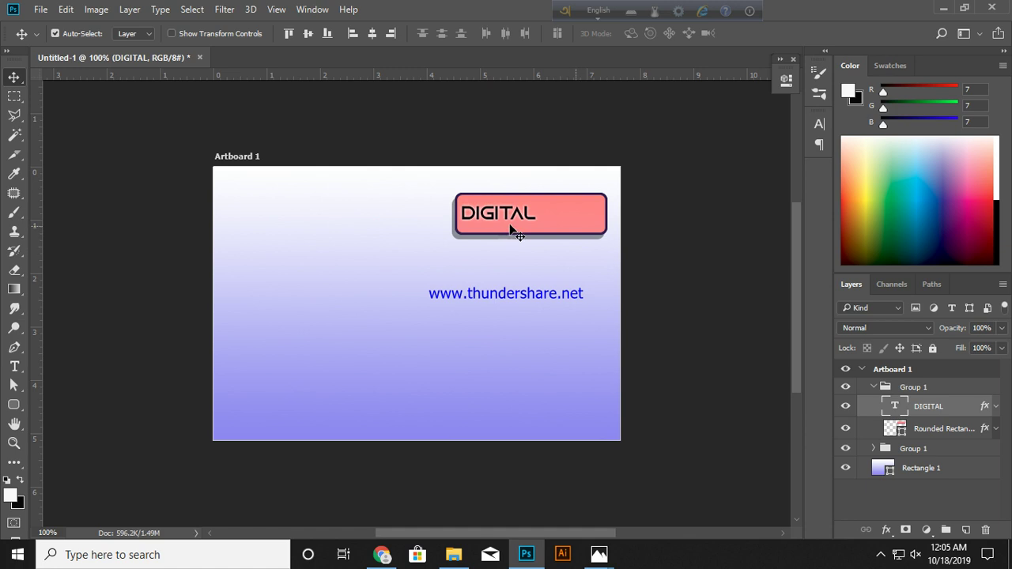
left_click_drag(531, 215, 558, 217)
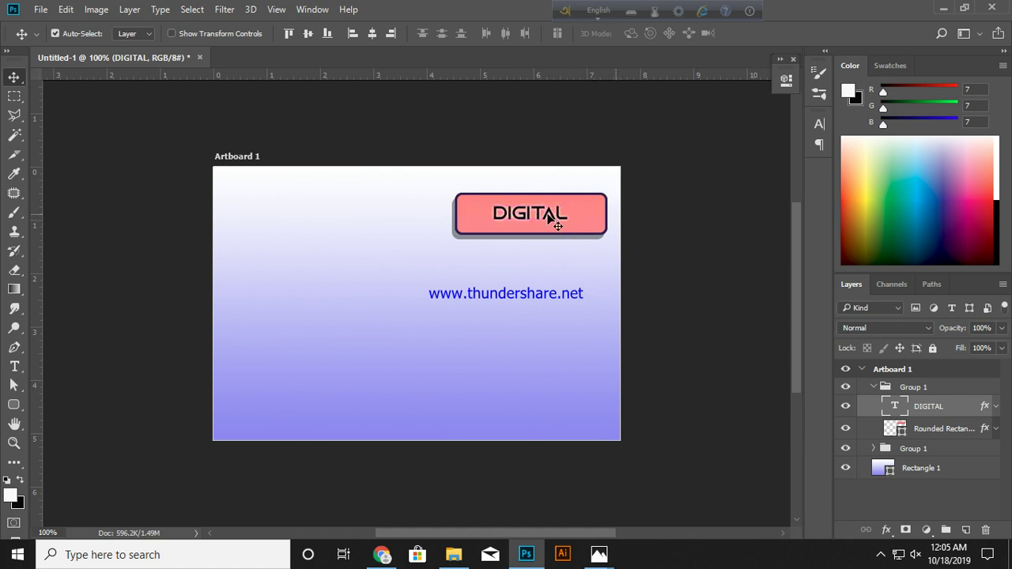
left_click(67, 11)
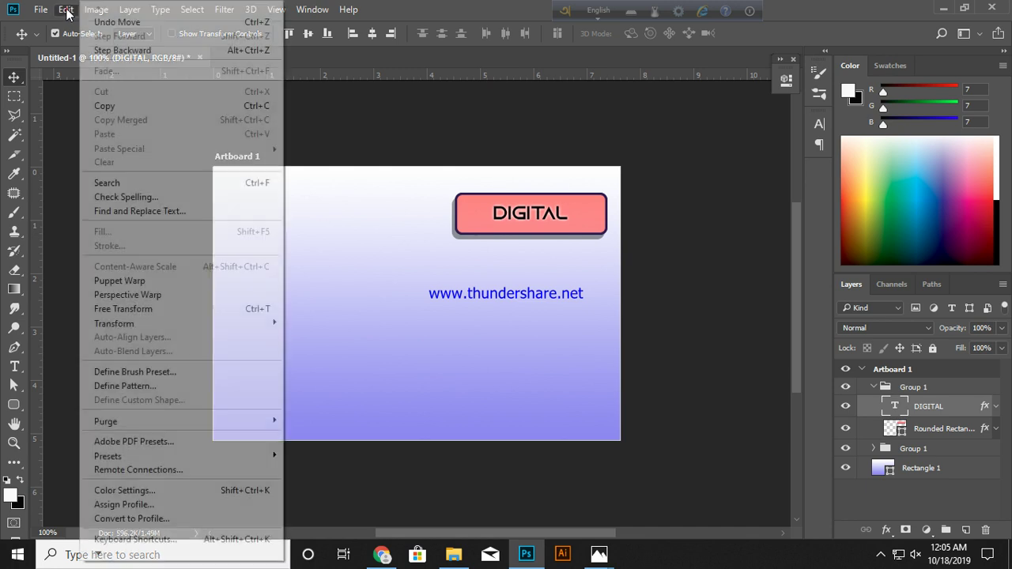
Step: Scale the DIGITAL text up to about 143% by 153% and commit it
left_click(125, 313)
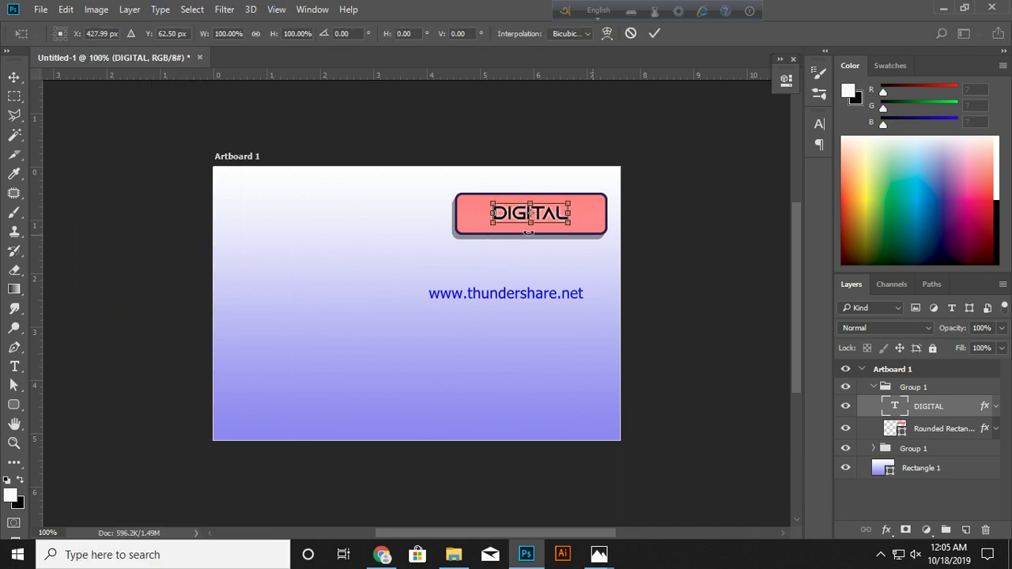
left_click_drag(569, 223, 586, 229)
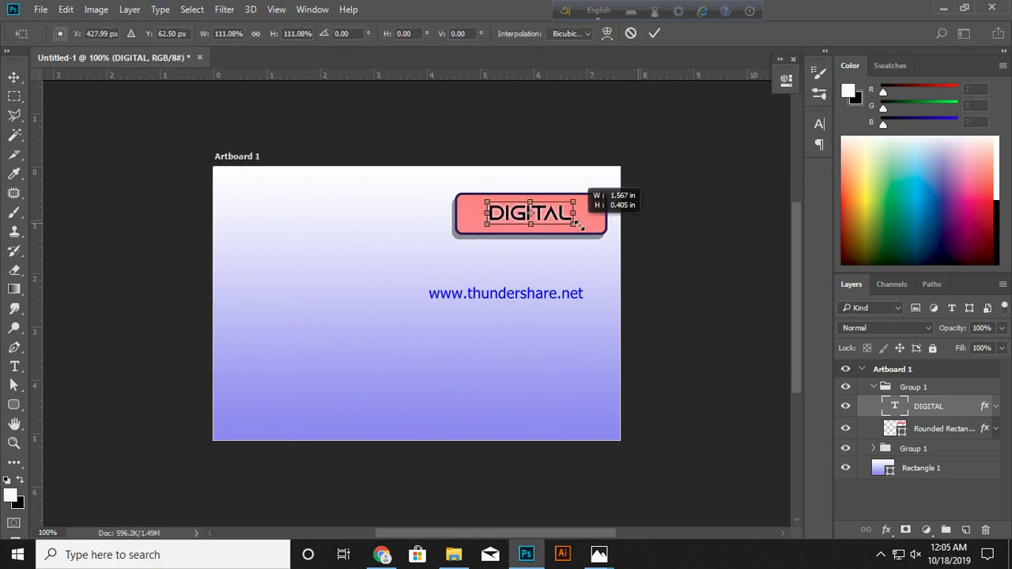
left_click(655, 33)
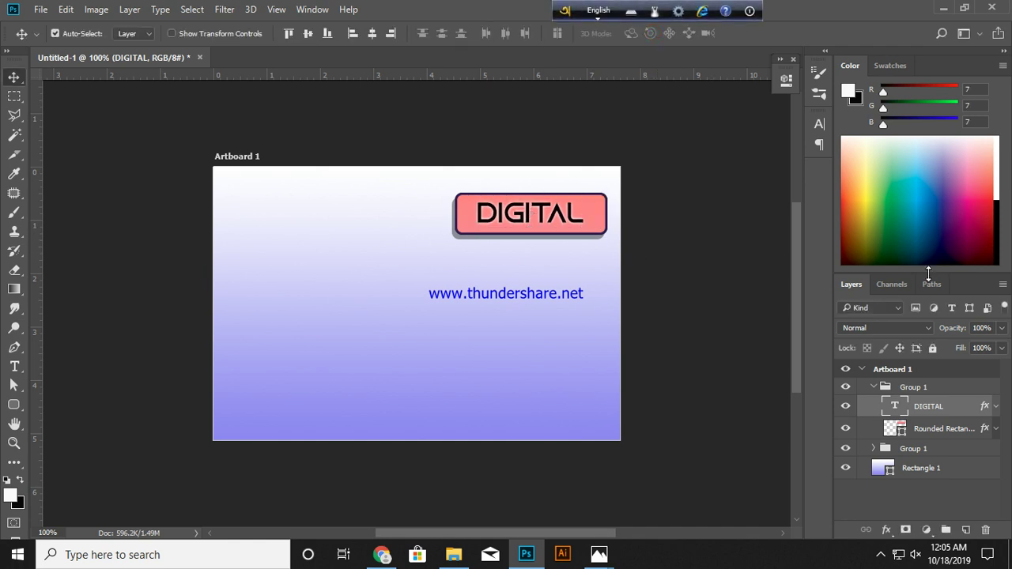
left_click(996, 407)
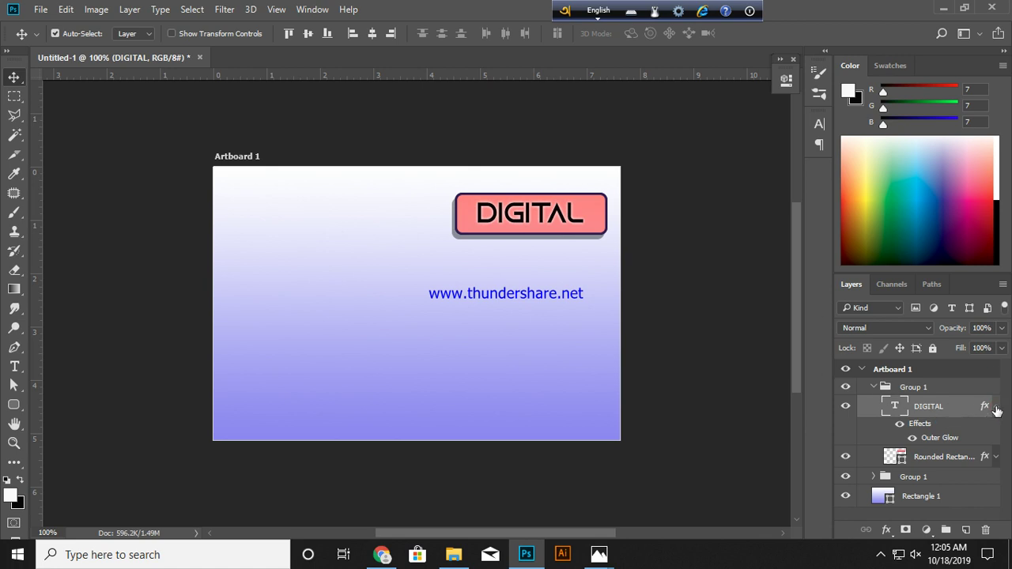
left_click(874, 387)
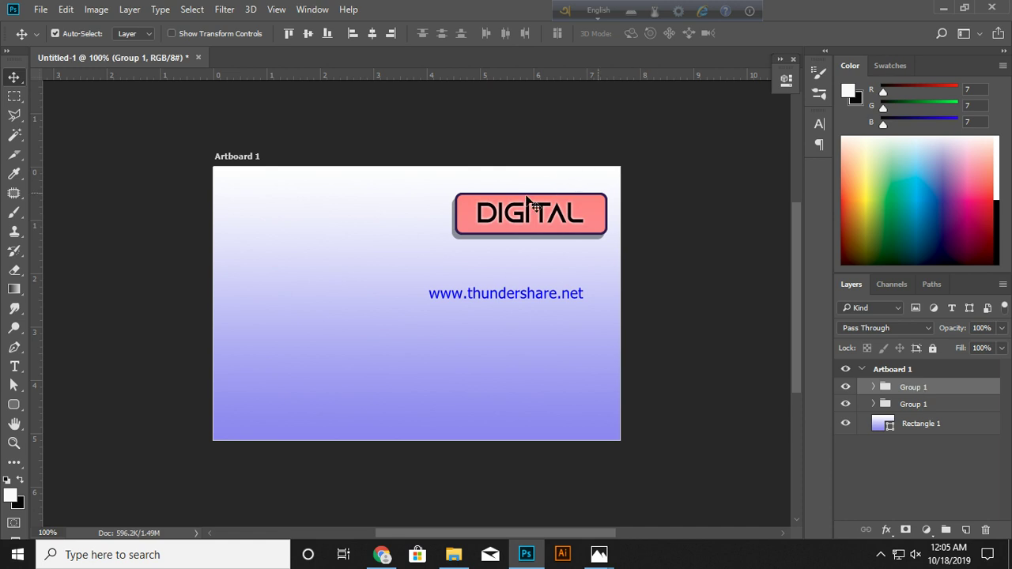
Step: Move the DIGITAL group beneath the AFFORDABLE group in the Layers panel
left_click_drag(525, 213, 515, 289)
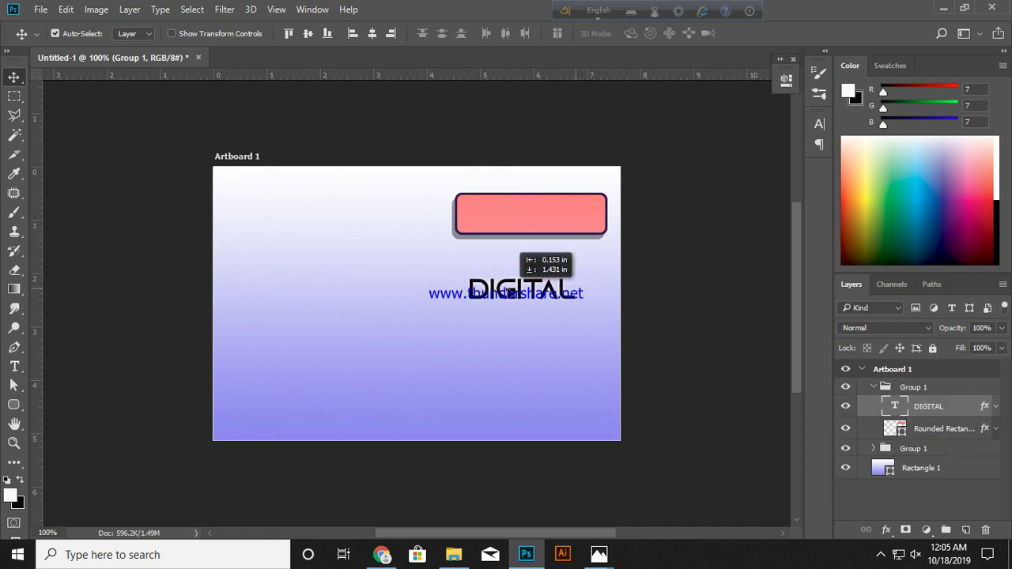
key("ctrl+z")
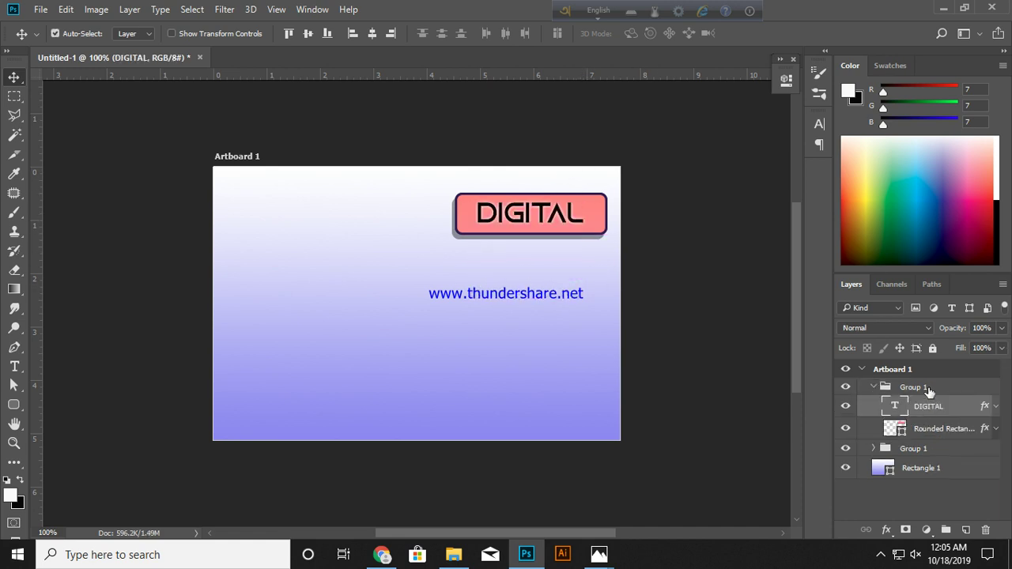
left_click(927, 388)
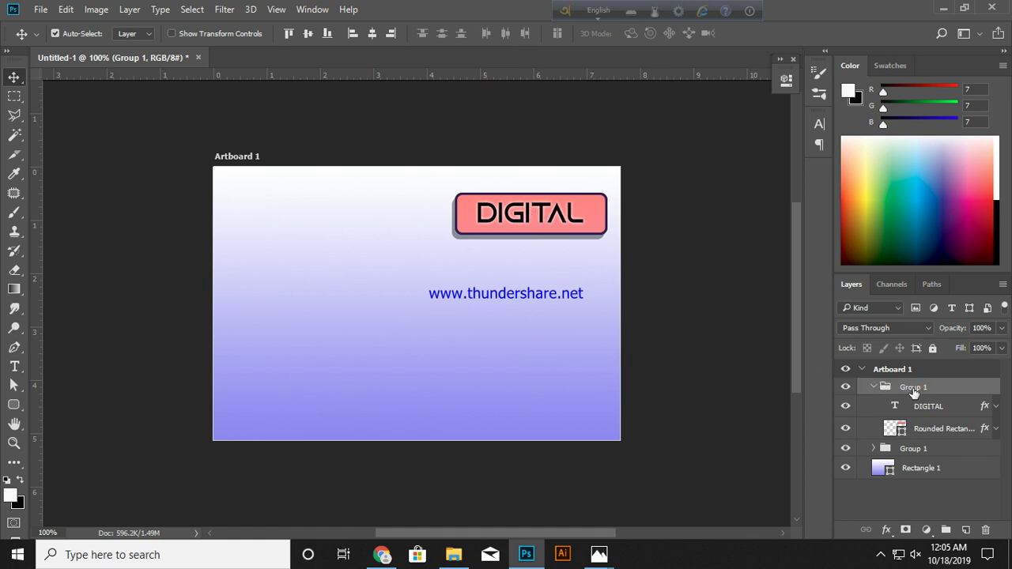
left_click(874, 386)
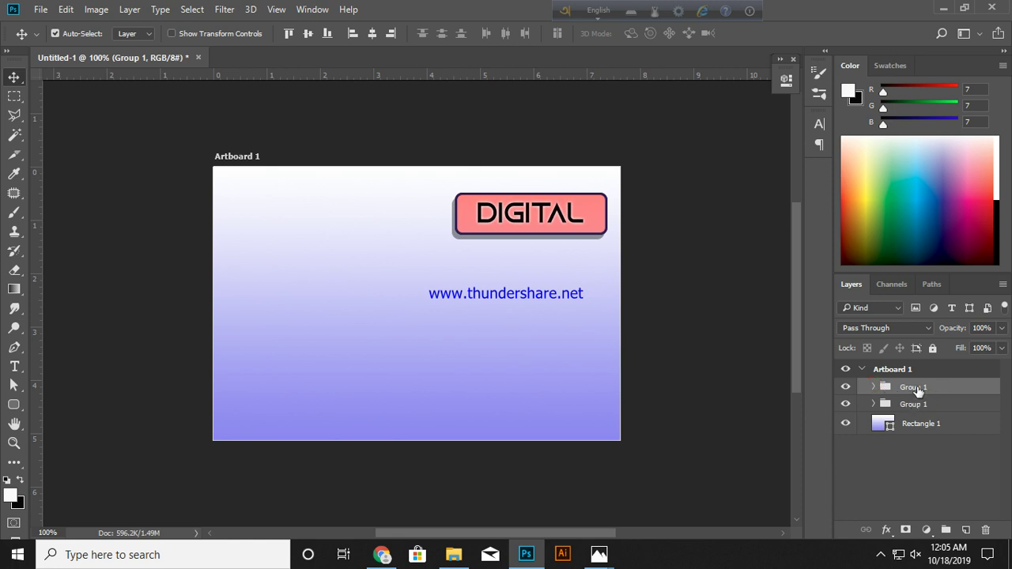
left_click_drag(917, 389, 923, 419)
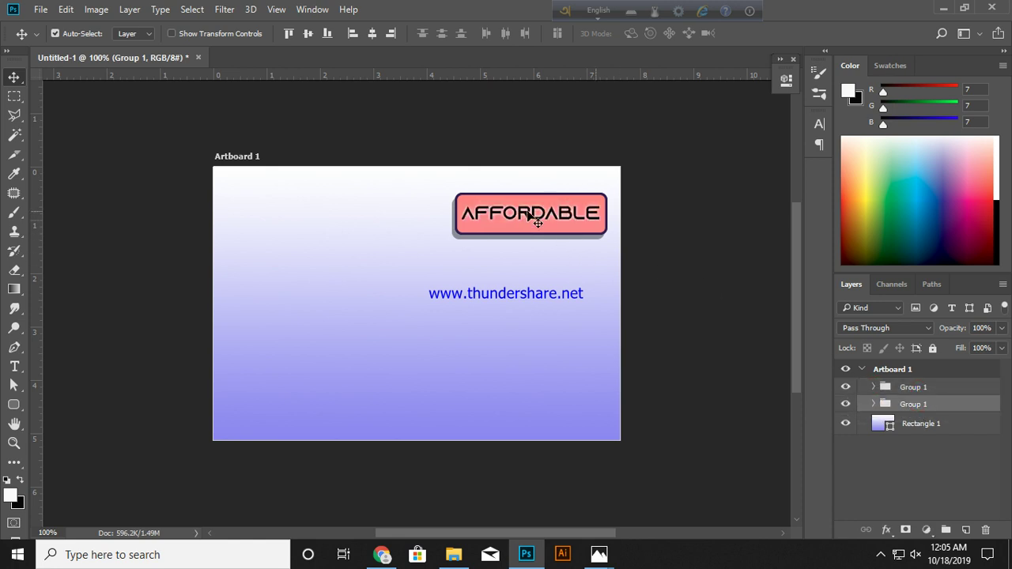
Step: Rename the DIGITAL button's group to 'gROUP 2'
right_click(927, 407)
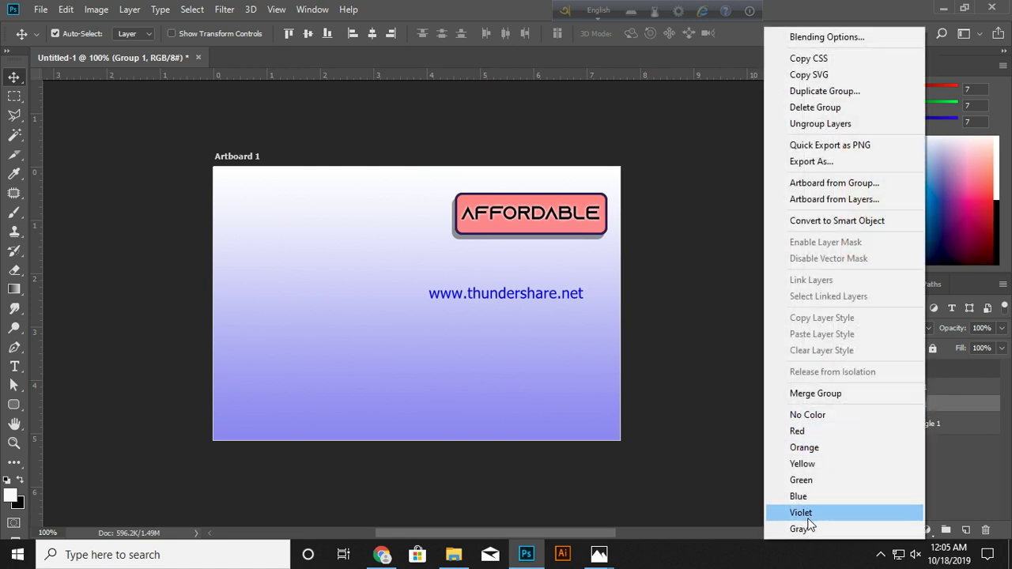
left_click(927, 407)
double_click(927, 410)
left_click(927, 407)
key("BackSpace")
type("gROUP 2")
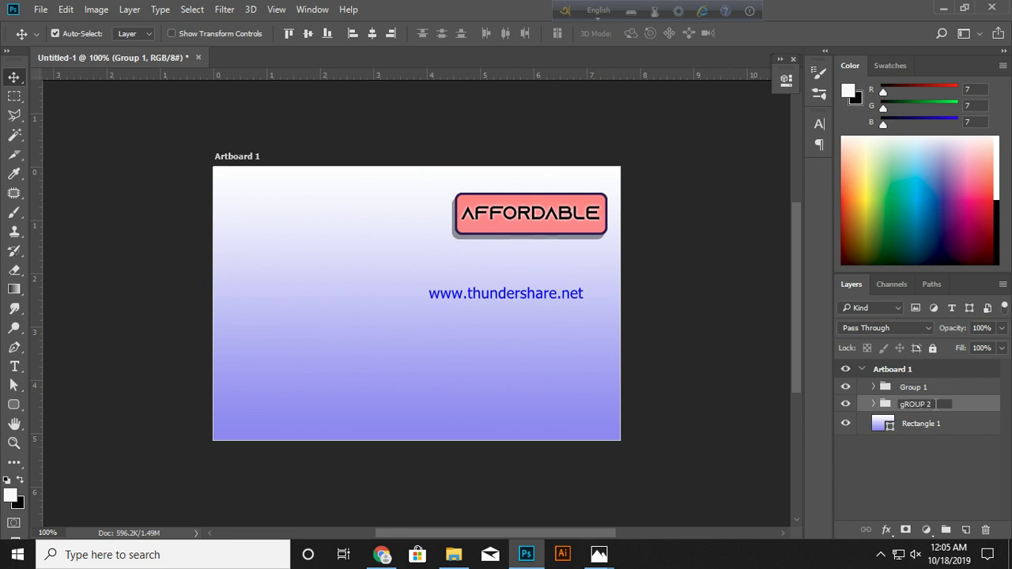
key("Return")
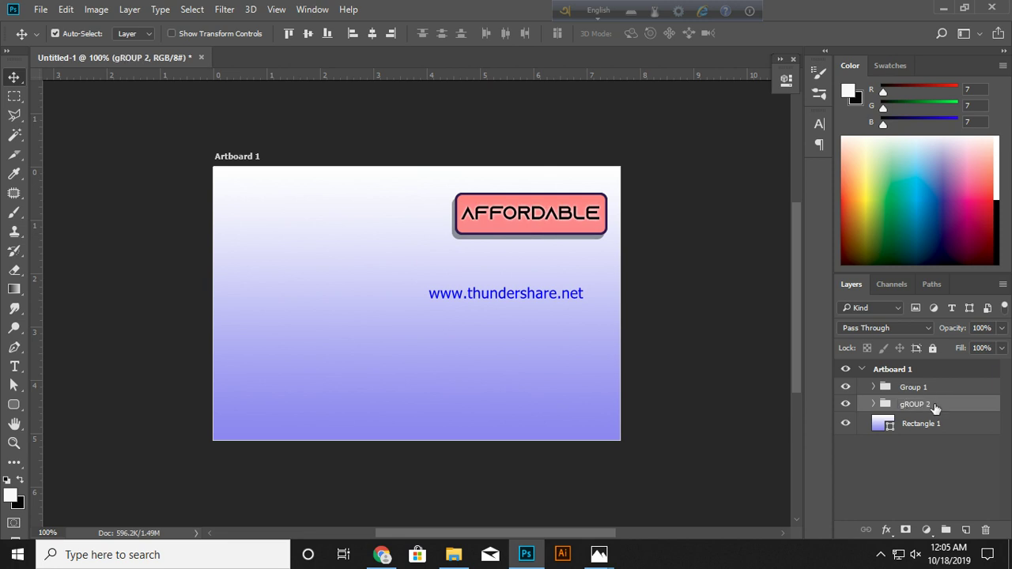
left_click(906, 478)
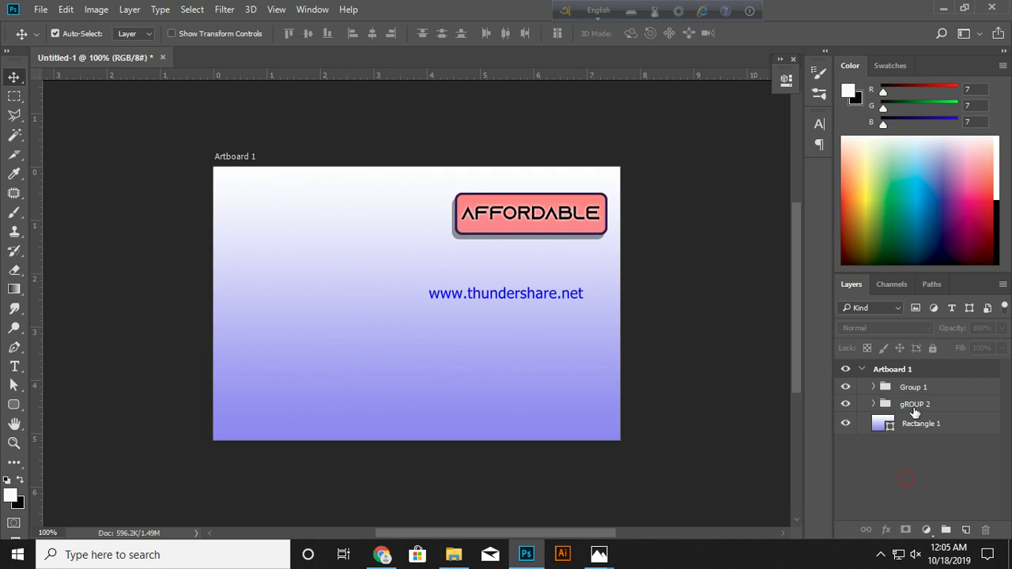
Step: Nudge gROUP 2 down beneath the AFFORDABLE button and duplicate it
left_click(914, 408)
key("Down")
key("Down")
key("Down")
key("Down")
key("Down")
key("Down")
key("Down")
key("Down")
key("Down")
key("Down")
key("Down")
key("Down")
key("Down")
key("Down")
key("Down")
key("Down")
key("Down")
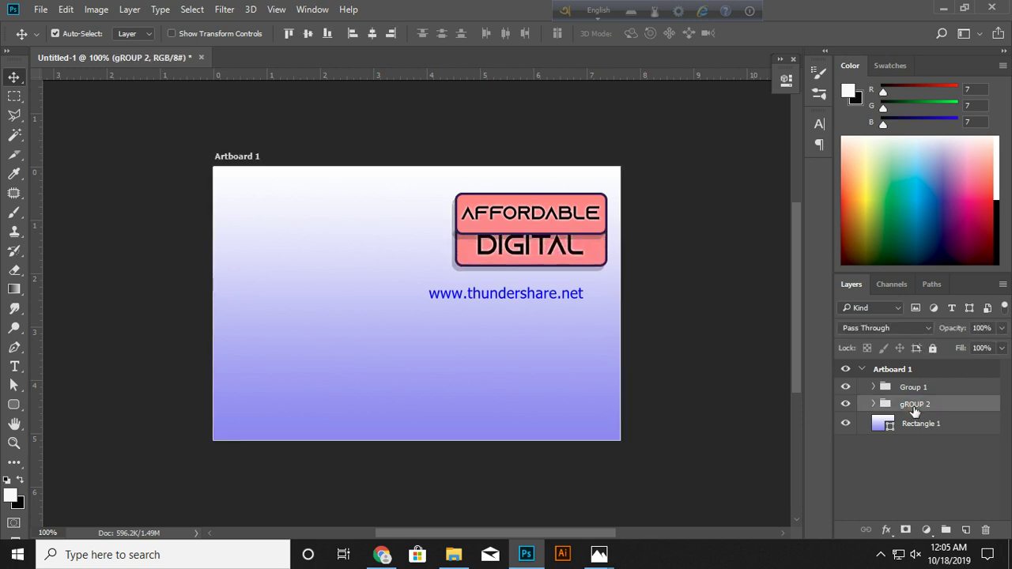
key("Down")
key("Down")
key("Down")
key("Down")
key("Down")
key("Down")
key("Down")
key("Down")
key("Down")
key("Down")
key("Down")
key("Down")
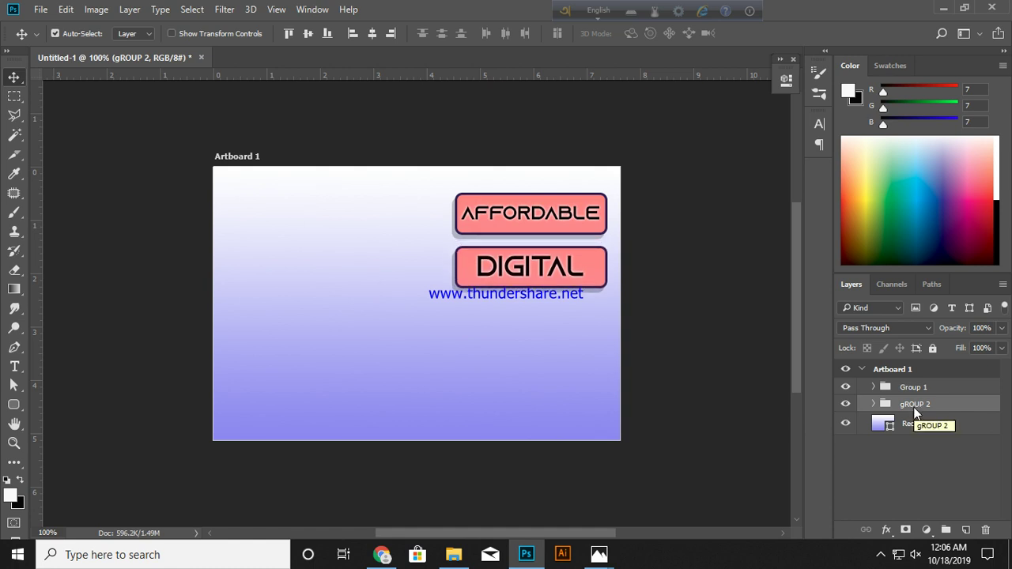
key("Up")
key("Up")
key("Up")
key("Up")
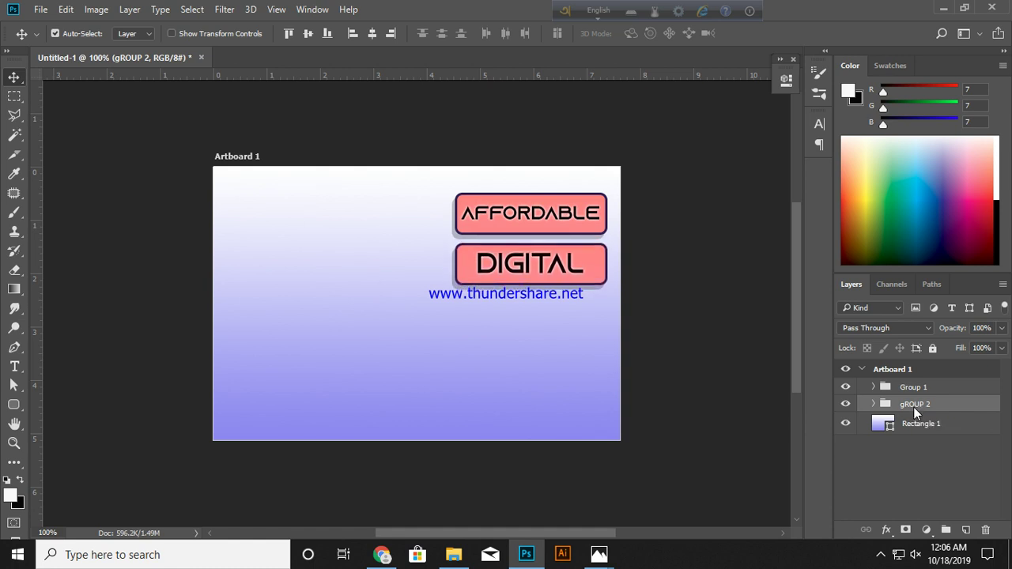
key("Down")
key("Down")
key("Down")
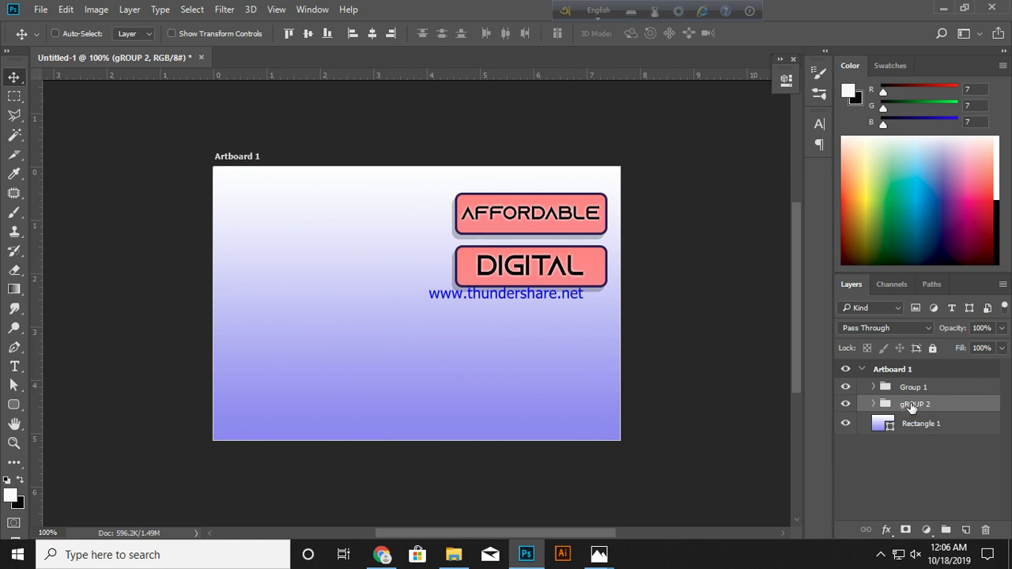
key("ctrl+j")
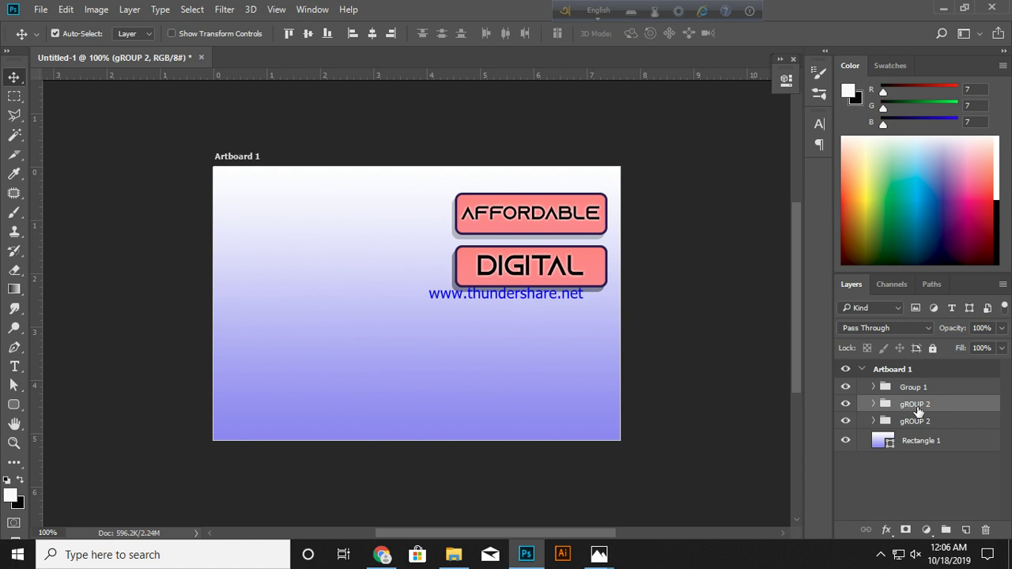
Step: Move the gROUP 2 copy lower in the layers and change its text to MARKETING
left_click_drag(917, 409, 915, 432)
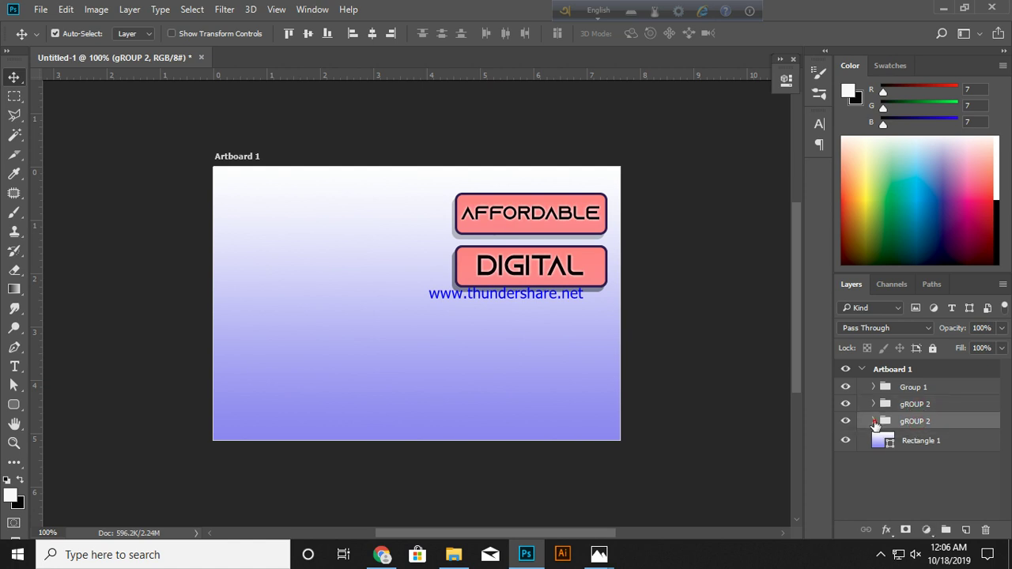
left_click(874, 422)
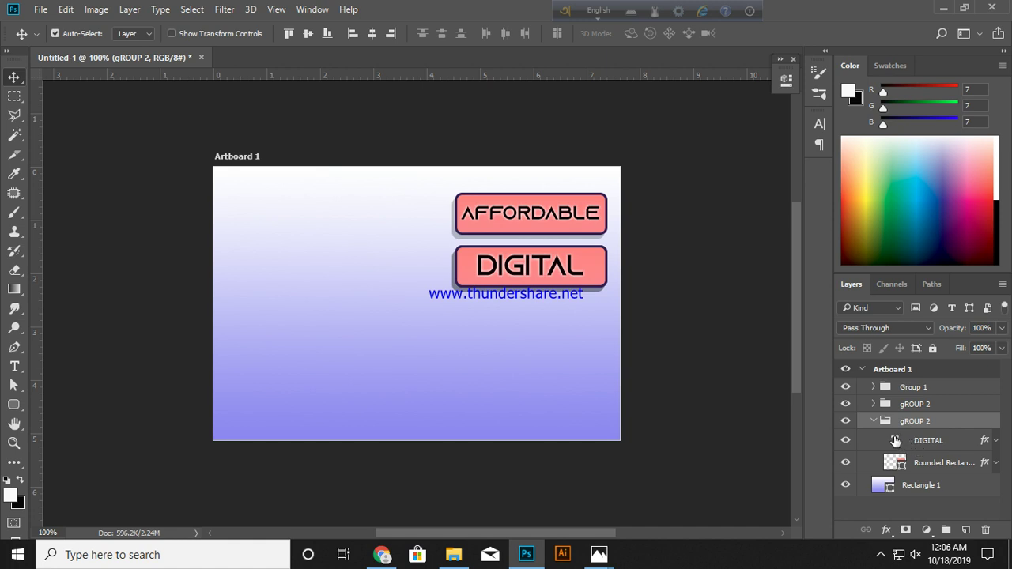
double_click(896, 440)
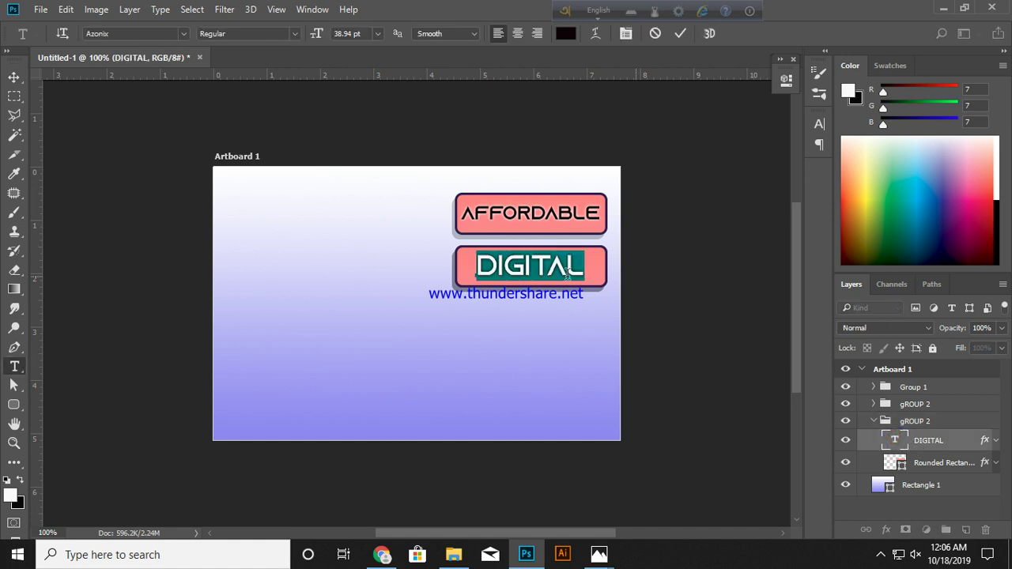
key("Left")
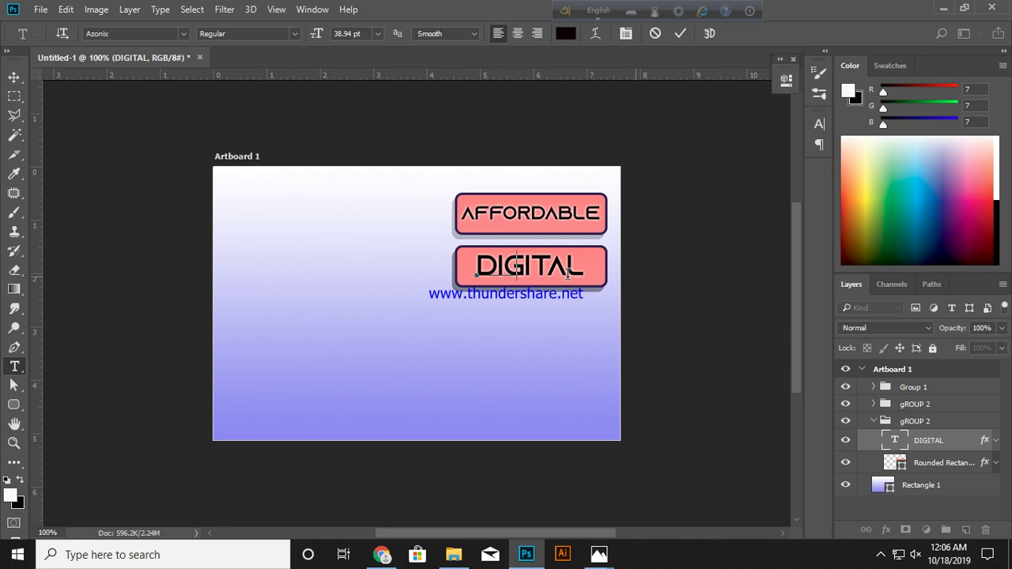
type("M")
left_click(14, 77)
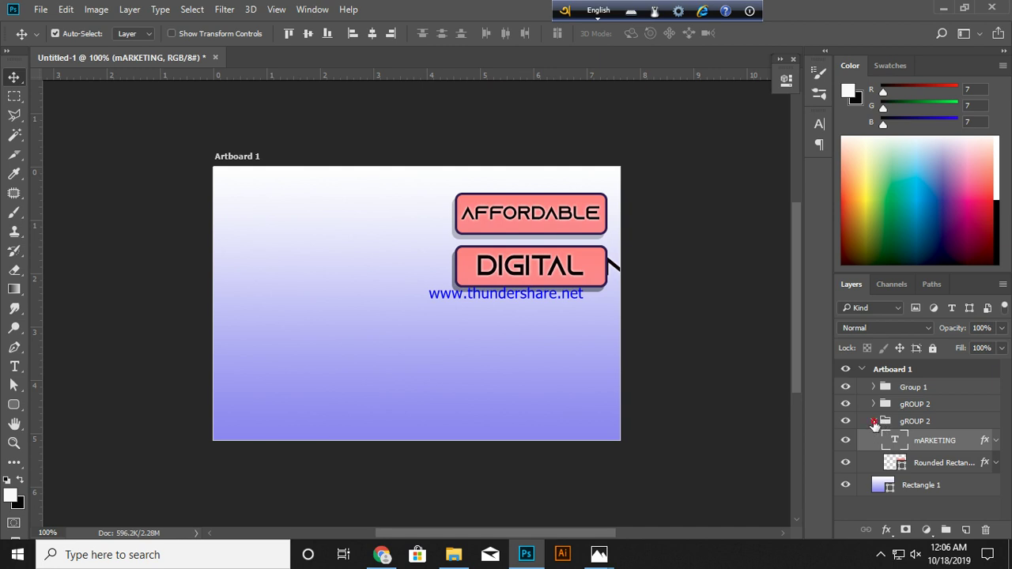
Step: Nudge the MARKETING button down below the DIGITAL button
left_click(874, 422)
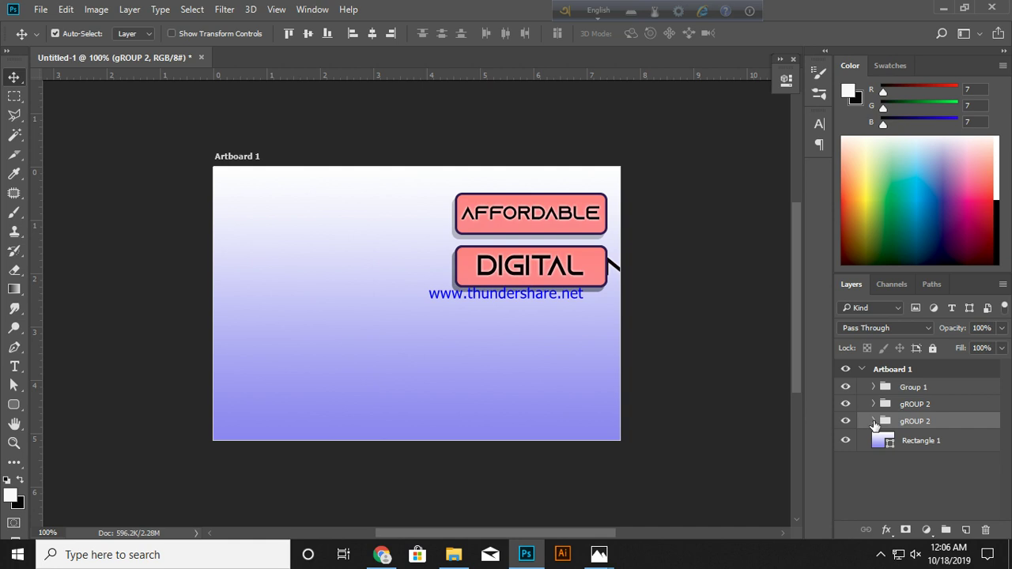
key("Down")
key("Down")
key("Down")
key("Down")
key("Down")
key("Down")
key("Down")
key("Down")
key("Down")
key("Down")
key("Down")
key("Down")
key("Down")
key("Down")
key("Down")
key("Down")
key("Down")
key("Down")
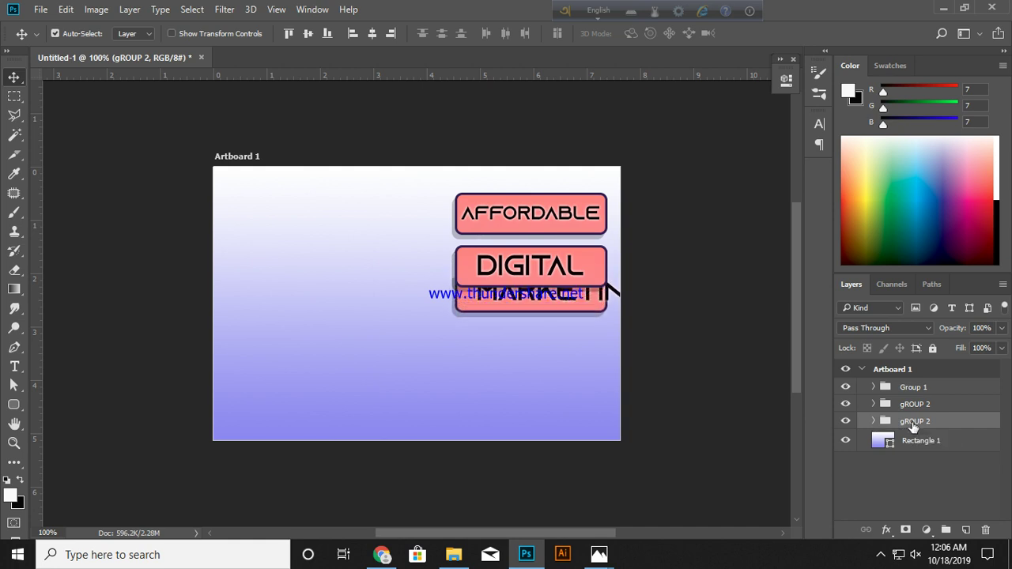
key("Down")
key("Down")
key("Down")
key("Down")
key("Down")
key("Down")
key("Down")
key("Down")
key("Down")
key("Down")
key("Down")
key("Down")
key("Down")
key("Down")
key("Down")
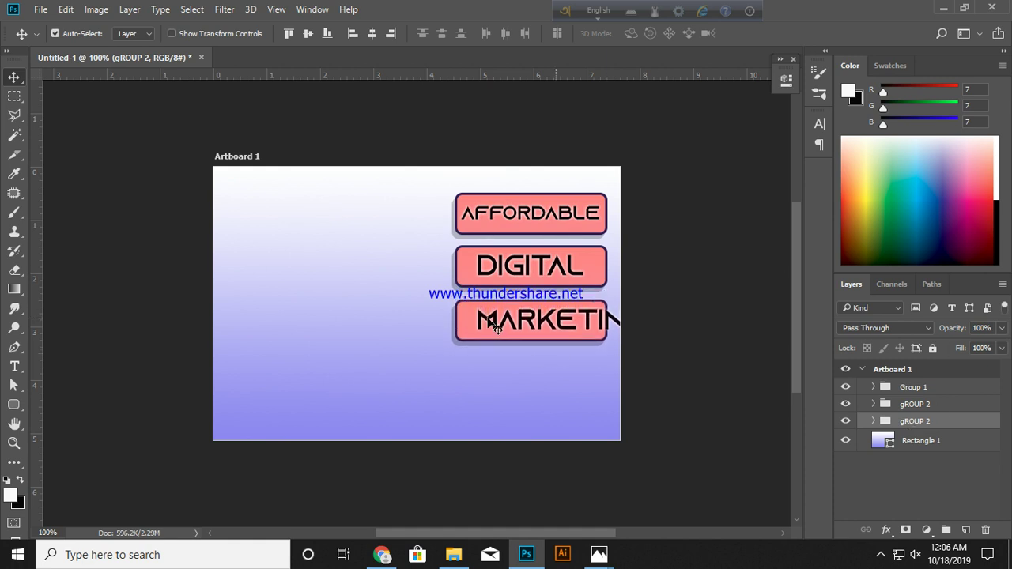
left_click(490, 330)
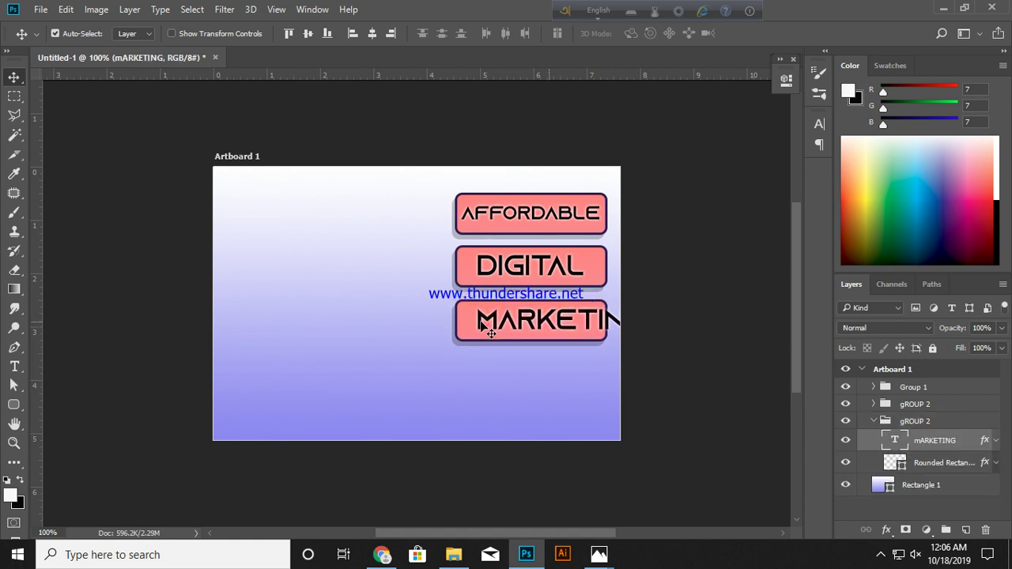
Step: Set the MARKETING text size to 30 pt
key("Left")
key("Left")
key("Left")
key("Left")
key("Left")
key("Left")
key("Left")
key("Left")
key("Left")
key("Left")
key("Left")
key("Left")
key("Left")
key("Left")
key("Left")
key("Left")
key("Left")
key("Left")
key("Left")
key("Left")
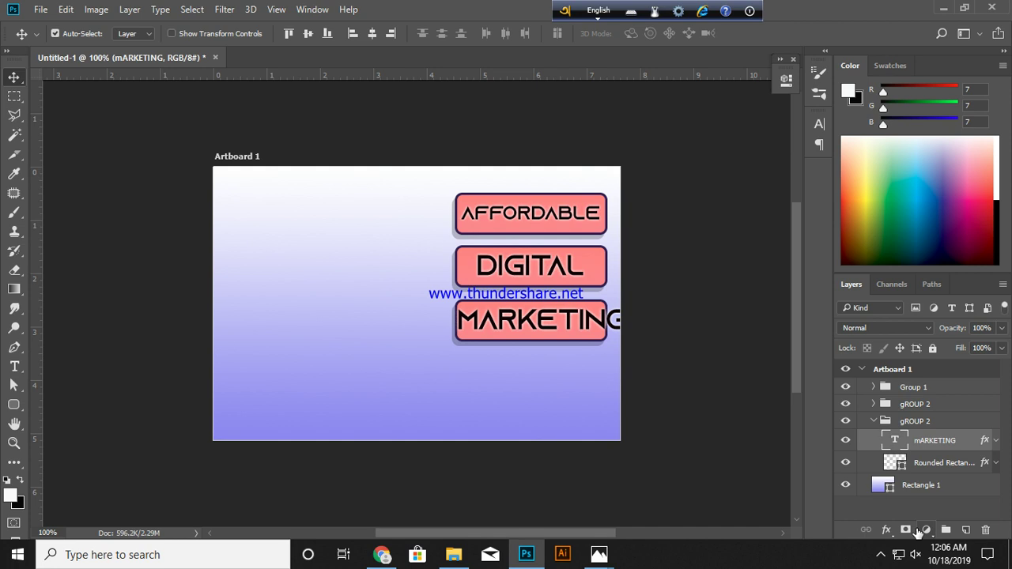
double_click(895, 440)
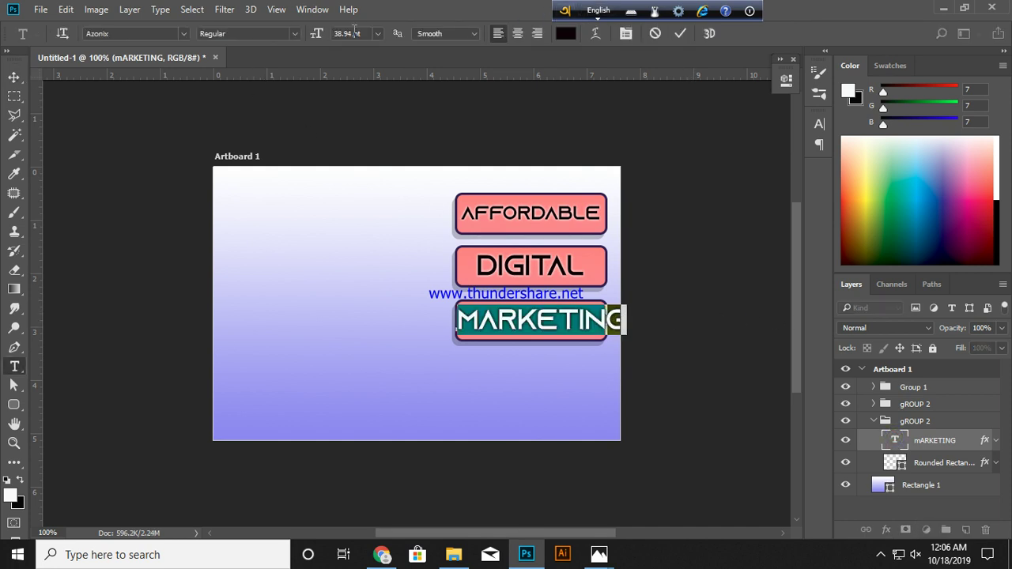
left_click(378, 33)
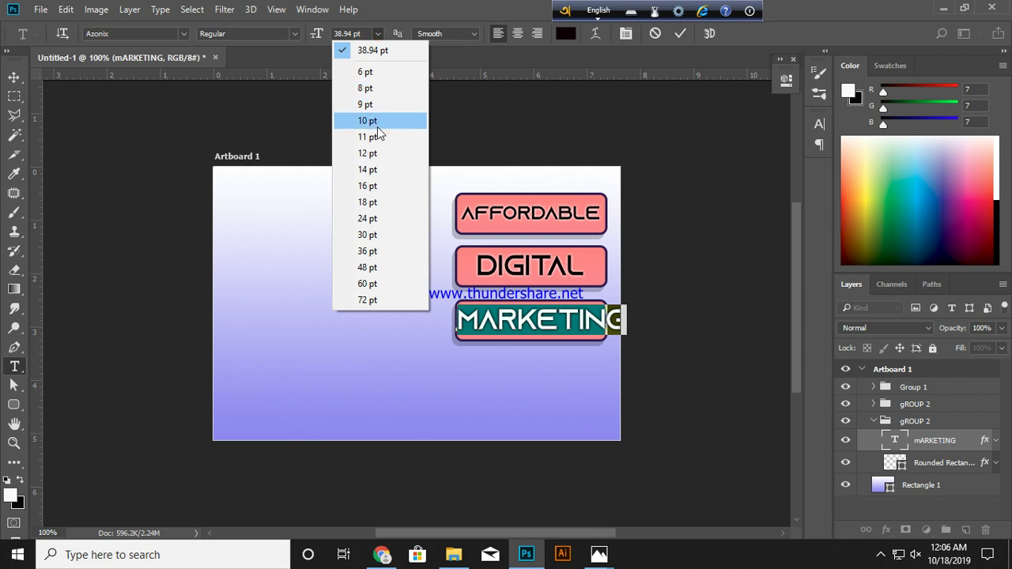
left_click(367, 218)
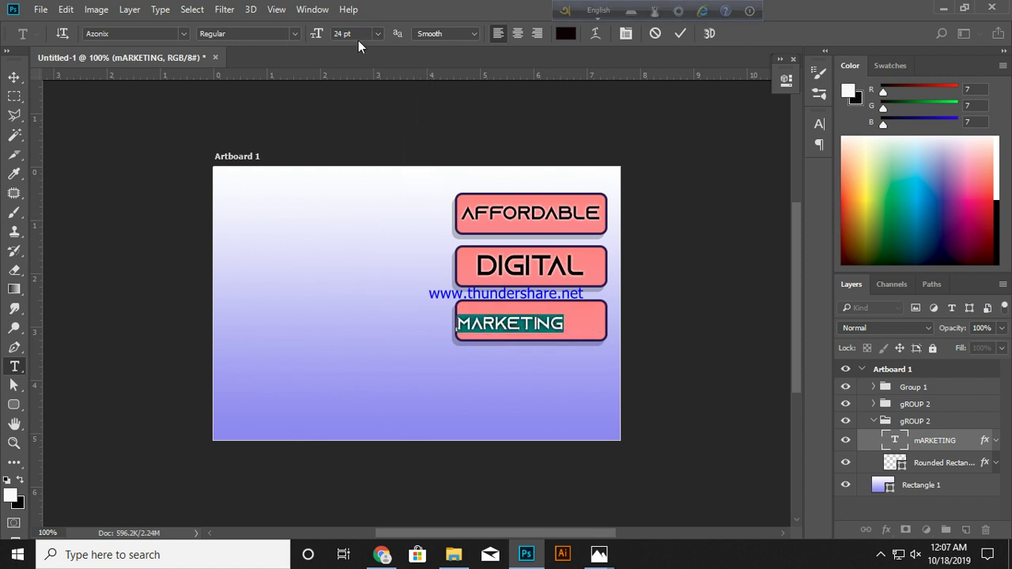
left_click(378, 33)
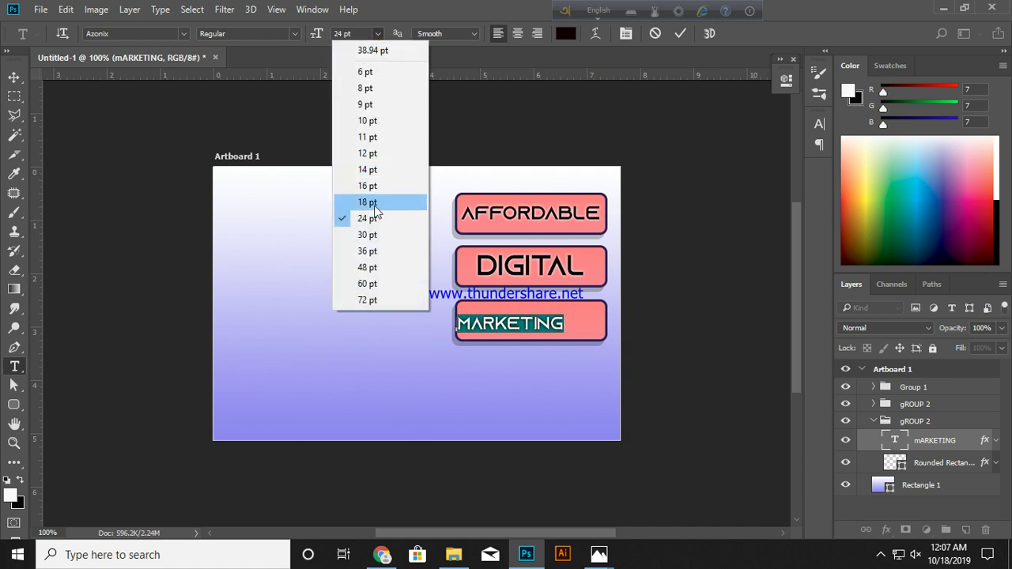
left_click(368, 235)
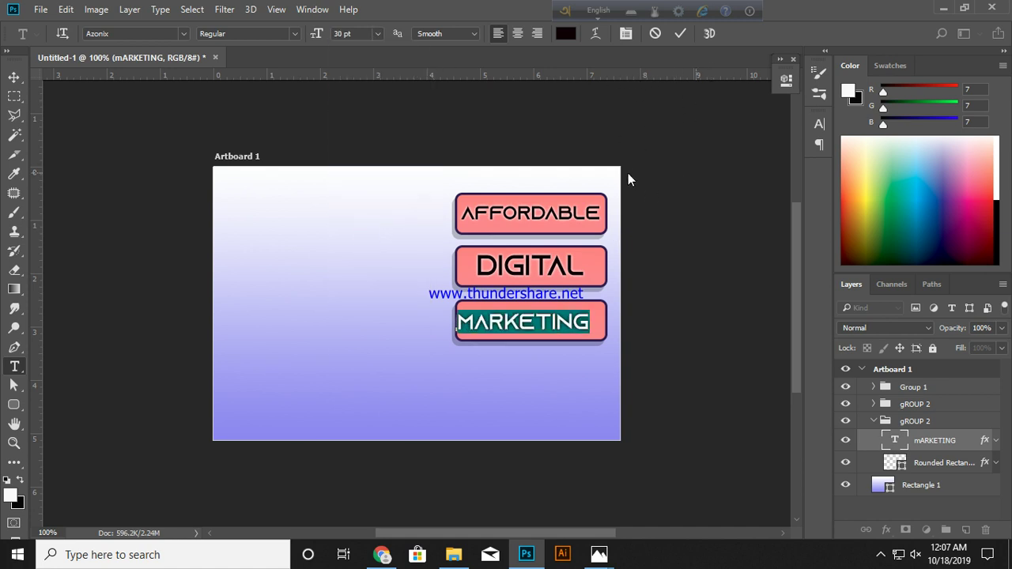
key("Right")
left_click(683, 33)
key("v")
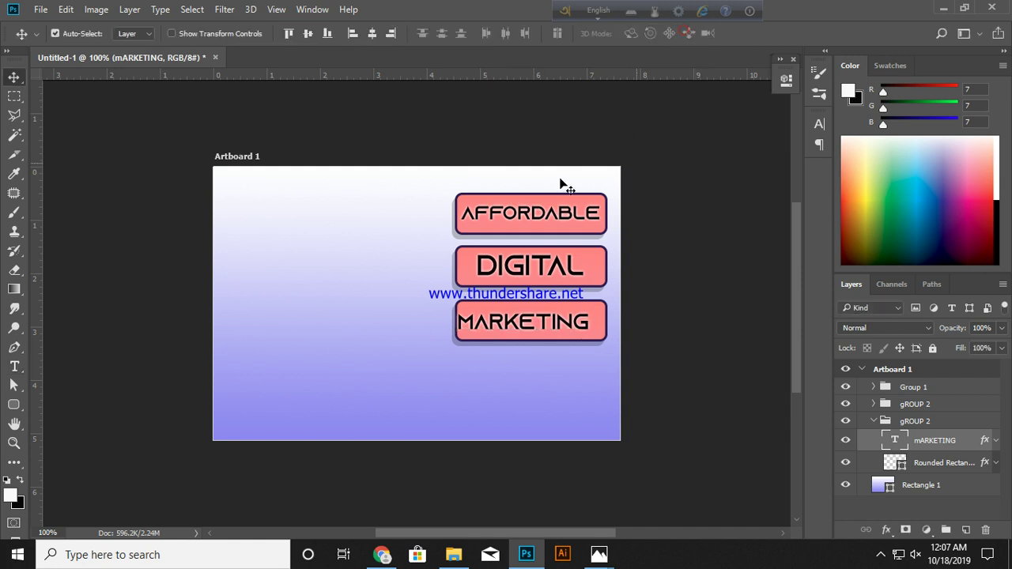
Step: Nudge the MARKETING text to centre it in the third button
key("Right")
key("Right")
key("Right")
key("Right")
key("Right")
key("Right")
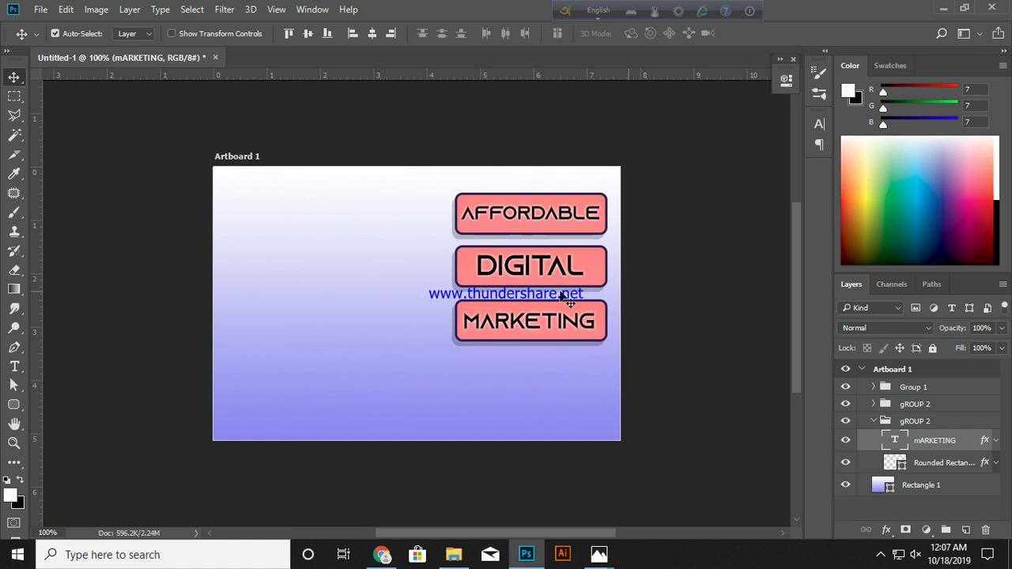
key("Up")
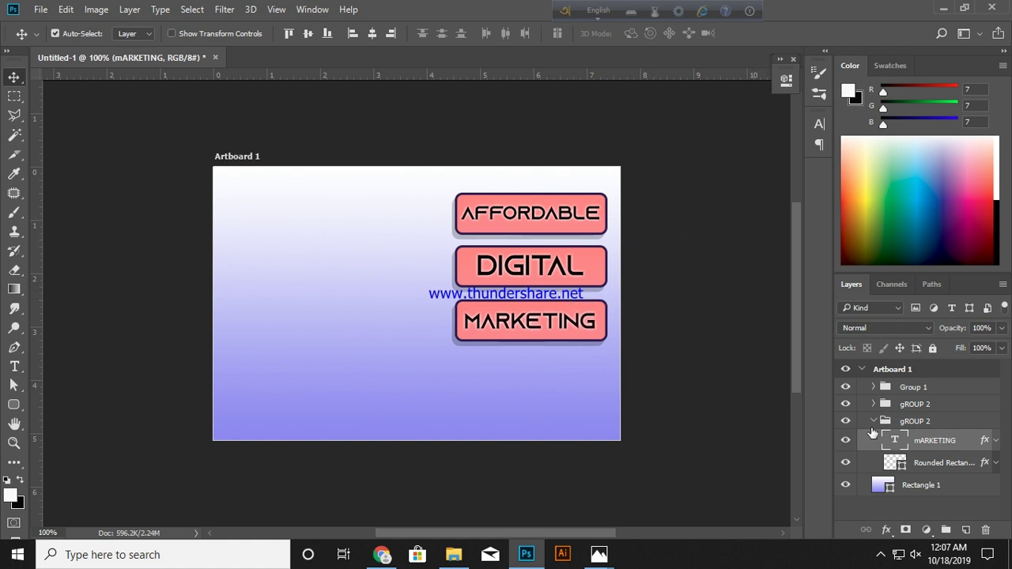
left_click(874, 421)
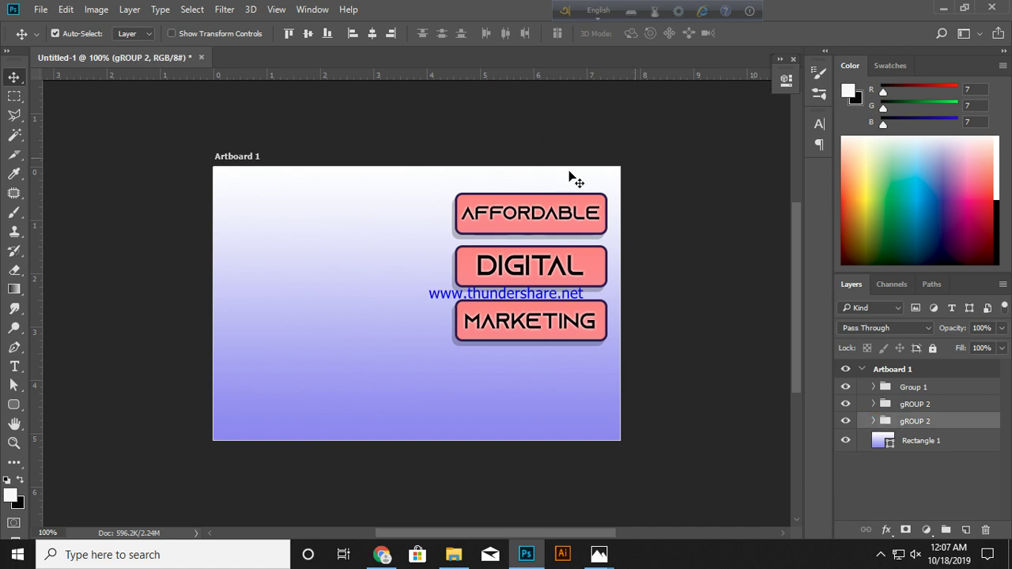
Step: Duplicate the MARKETING button group and nudge the copy below the third button
scroll(723, 289, "down", 1)
scroll(716, 293, "down", 1)
scroll(714, 294, "down", 1)
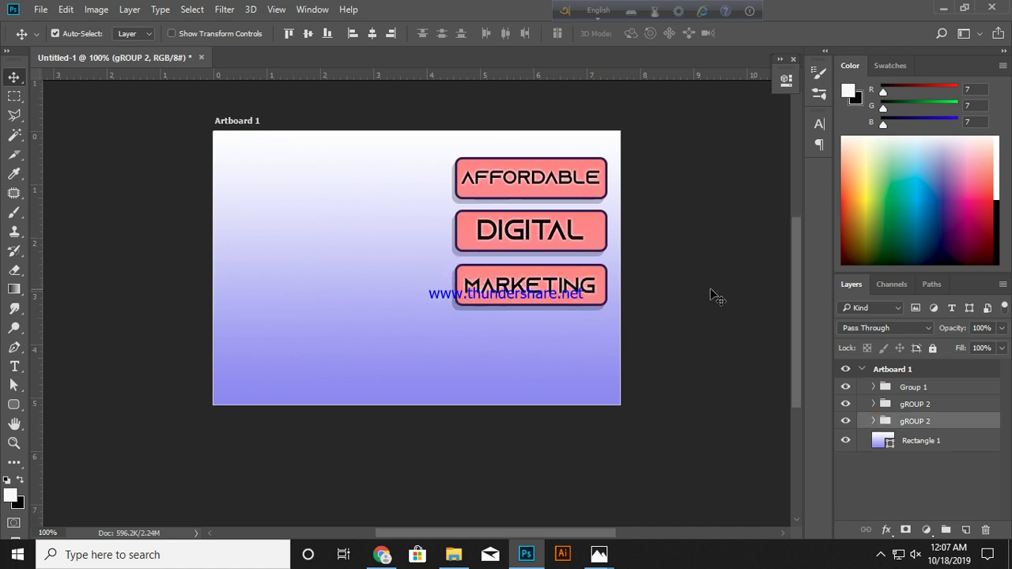
scroll(716, 295, "down", 2)
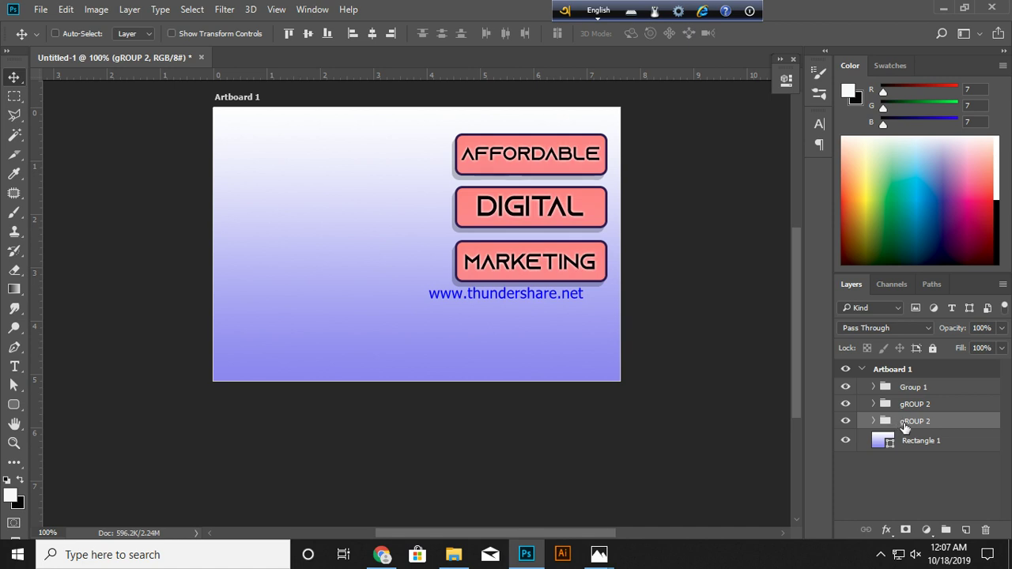
key("ctrl+j")
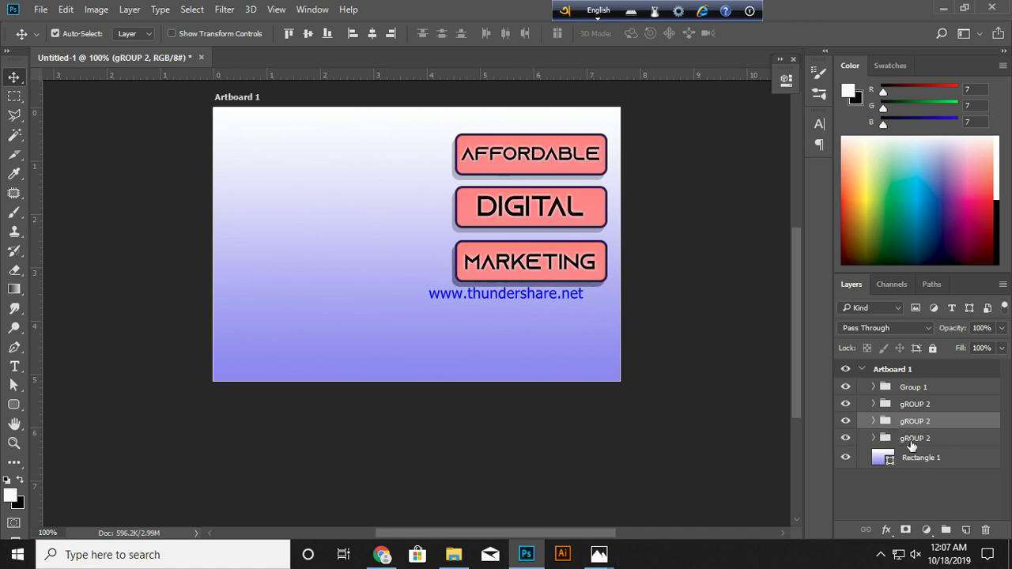
left_click(912, 443)
key("Down")
key("Down")
key("Down")
key("Down")
key("Down")
key("Down")
key("Down")
key("Down")
key("Down")
key("Down")
key("Down")
key("Down")
key("Down")
key("Down")
key("Down")
key("Down")
key("Down")
key("Down")
key("Down")
key("Down")
key("Down")
key("Down")
key("Down")
key("Down")
key("Down")
key("Down")
key("Down")
key("Down")
key("Down")
key("Down")
key("Down")
key("Down")
key("Down")
key("Down")
key("Down")
key("Down")
key("Down")
key("Down")
key("Down")
key("Down")
key("Down")
key("Down")
key("Down")
key("Up")
key("Up")
key("Up")
key("Up")
key("Up")
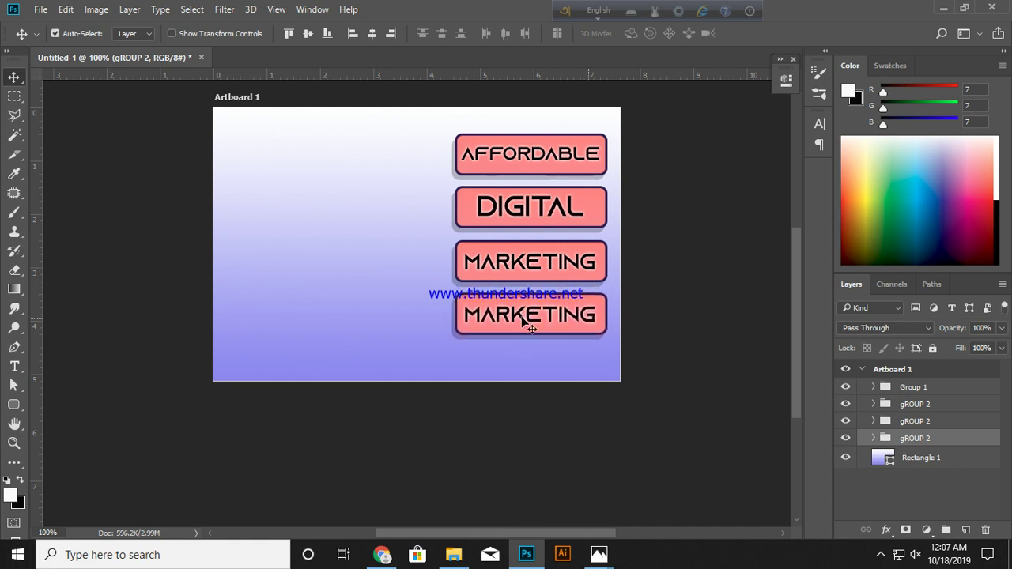
Step: Retype the fourth button's label as SERVICES, commit it, and nudge it right to centre it
left_click(551, 322)
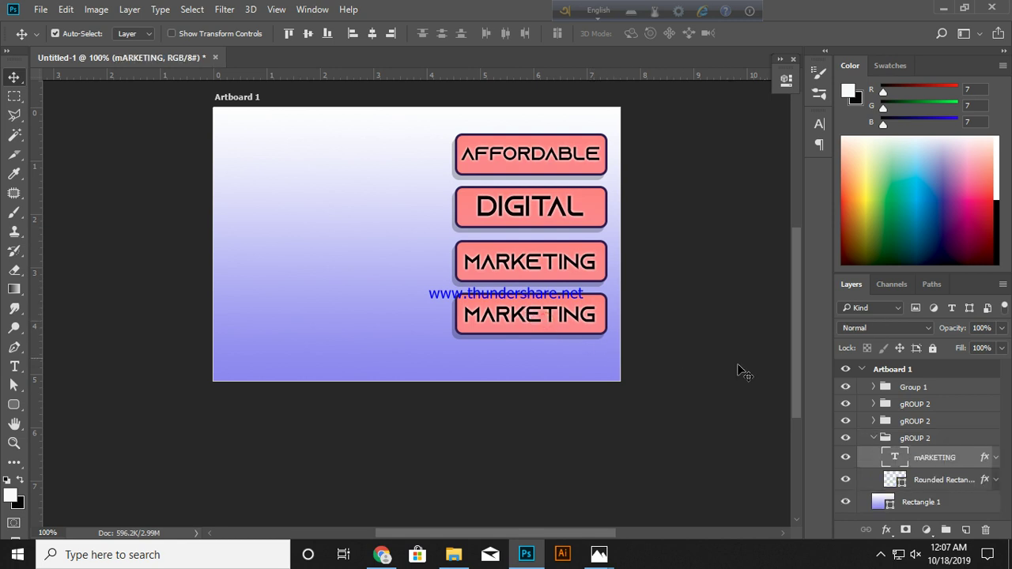
double_click(894, 460)
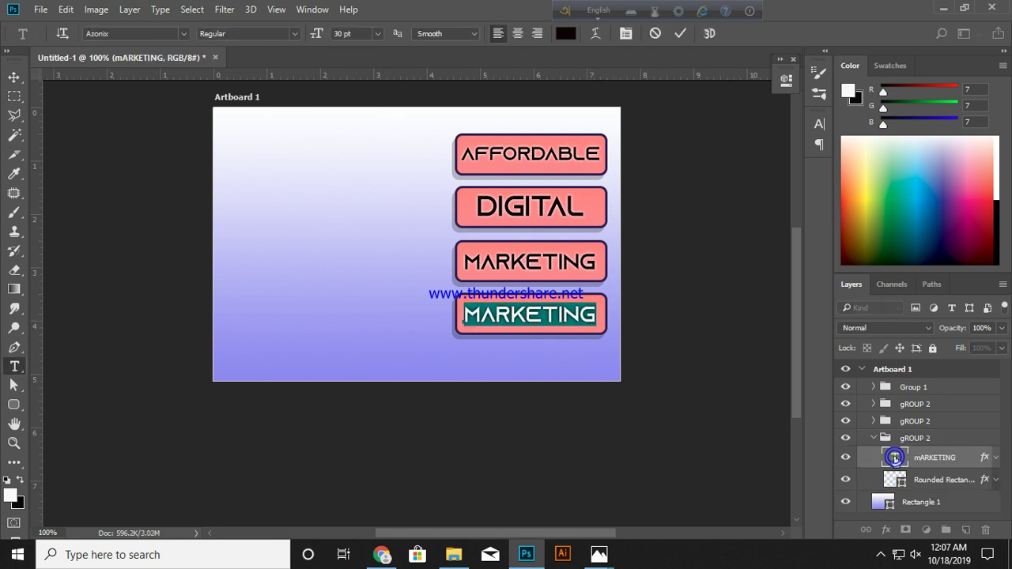
type("SERV")
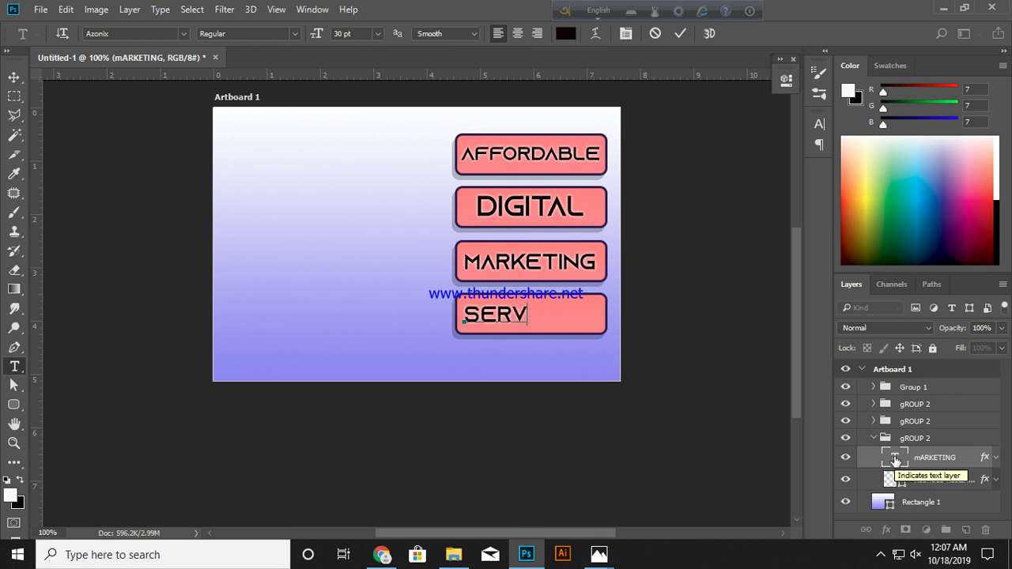
type("ICES")
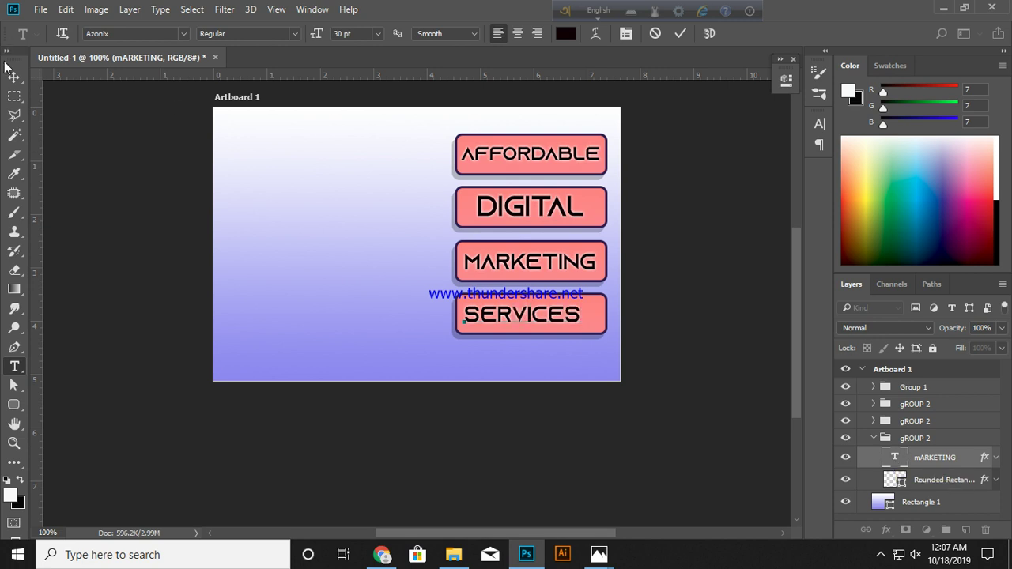
left_click(682, 36)
key("v")
key("Right")
key("Right")
key("Right")
key("Right")
key("Right")
key("Right")
key("Right")
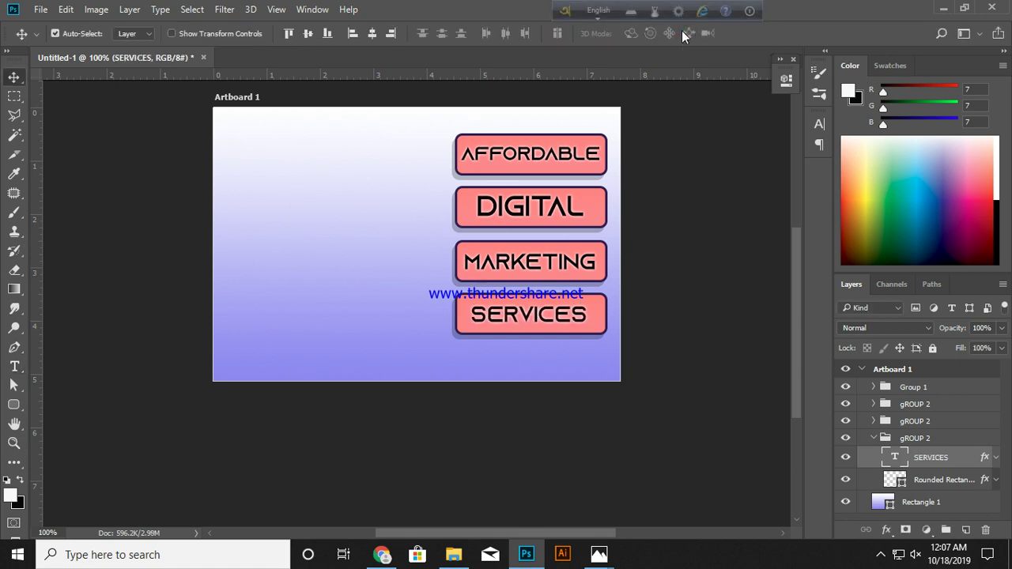
left_click(708, 203)
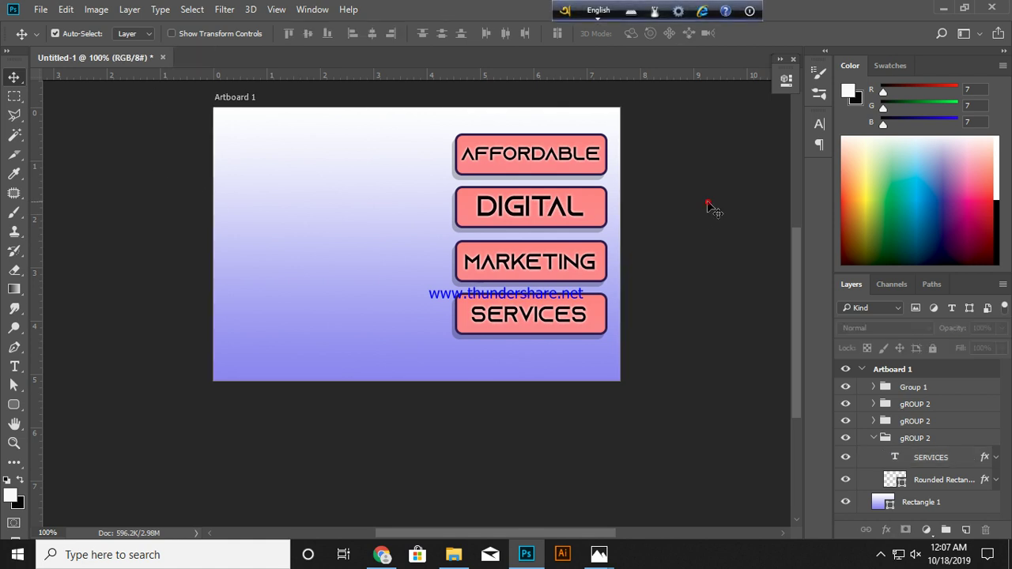
Step: Try opening the th (1) image and dismiss the wrong-document error
left_click(40, 10)
left_click(68, 41)
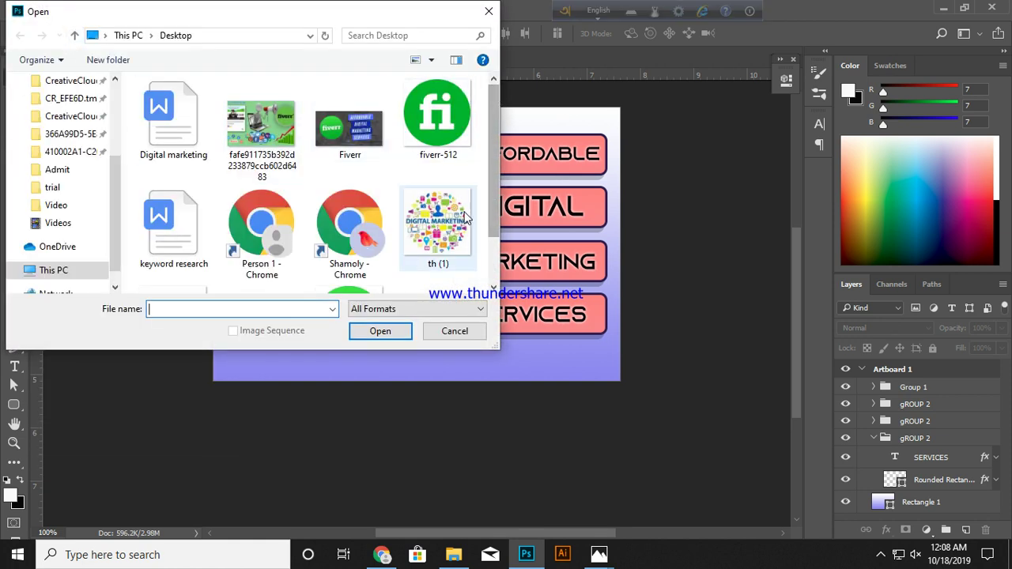
left_click(436, 223)
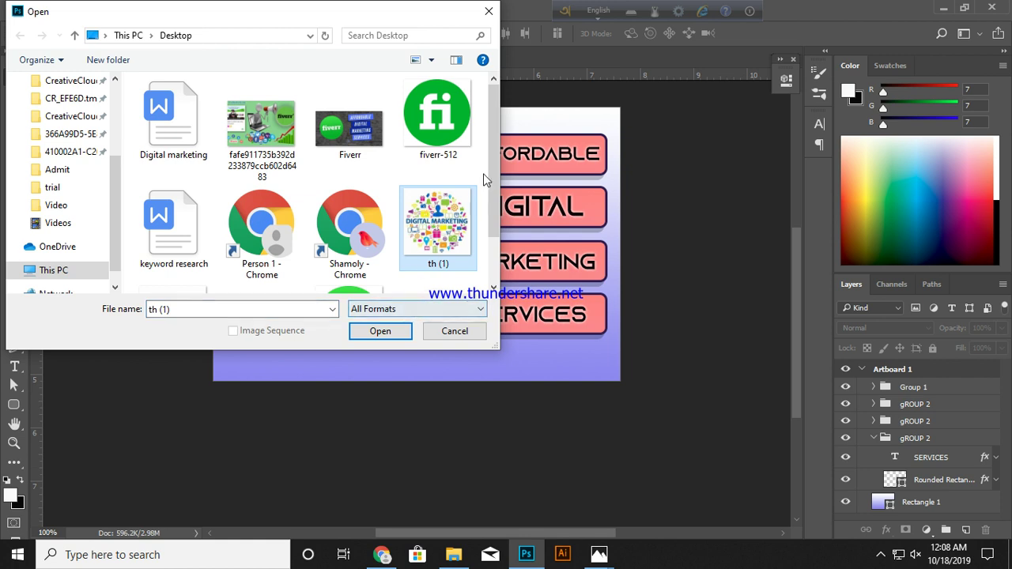
left_click_drag(494, 175, 489, 212)
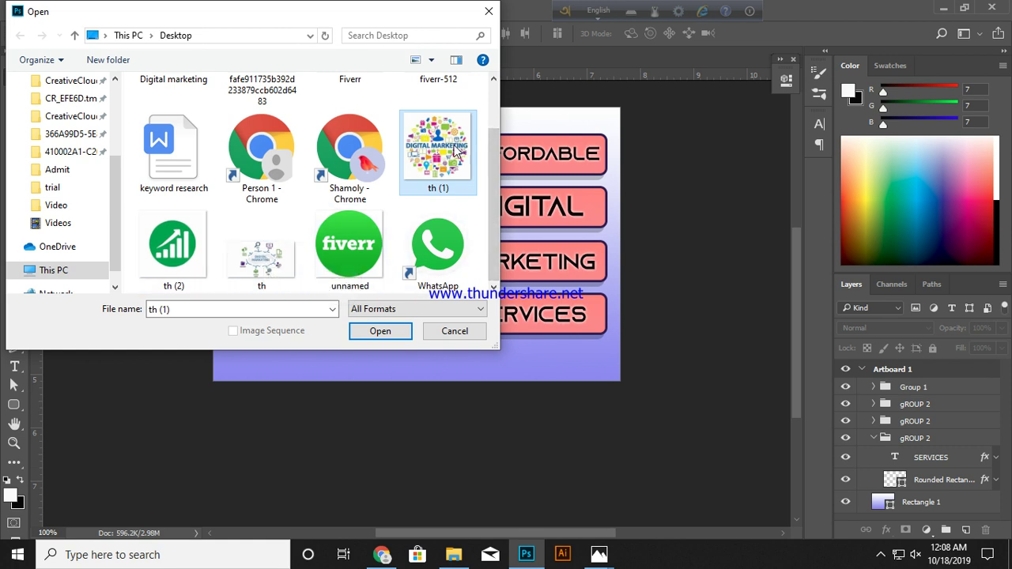
left_click(380, 336)
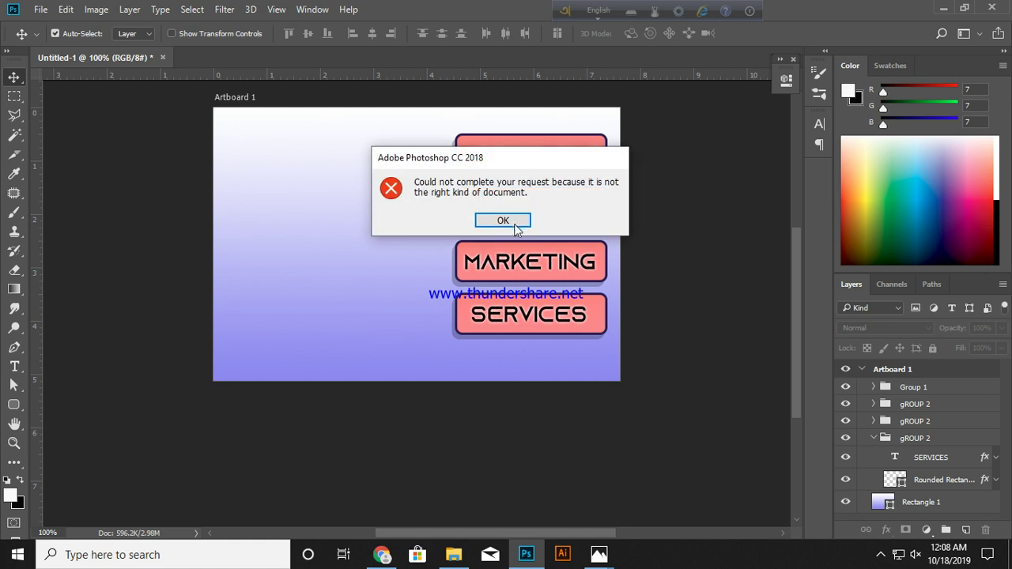
left_click(506, 222)
Step: Try opening the th and th (2) images, dismissing each wrong-document error
left_click(40, 10)
left_click(57, 41)
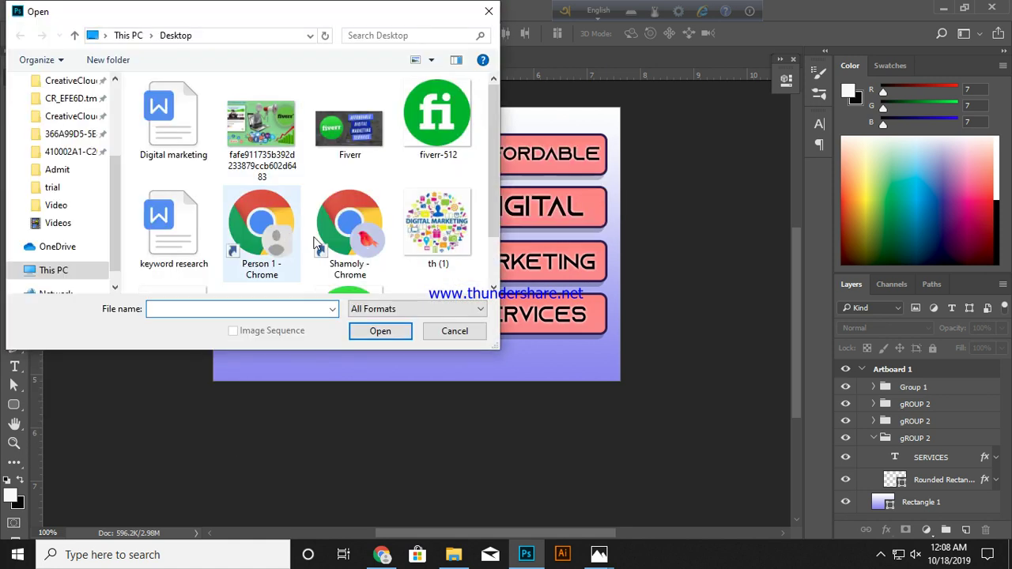
scroll(494, 237, "down", 1)
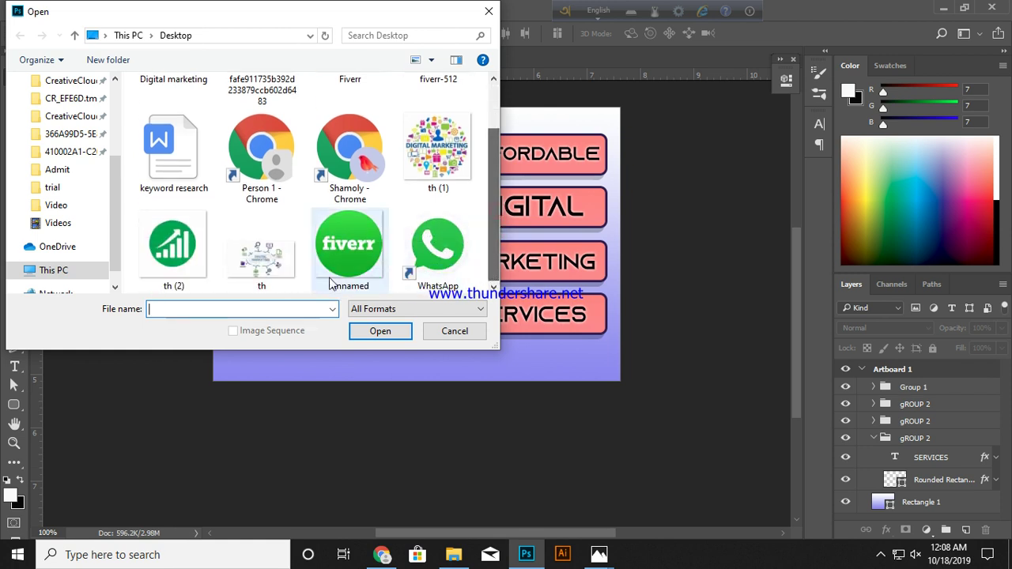
left_click(261, 249)
left_click(381, 331)
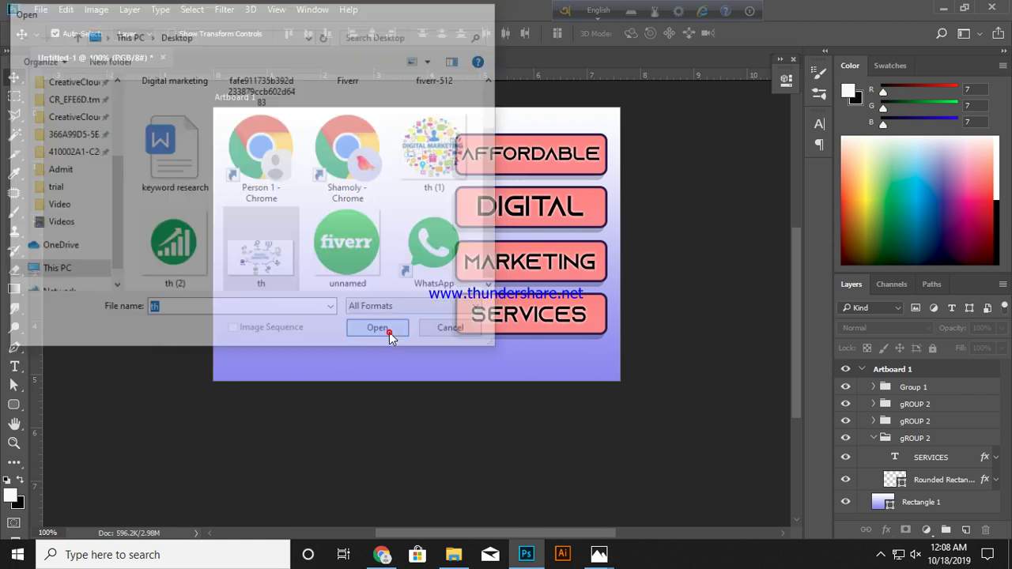
left_click(498, 222)
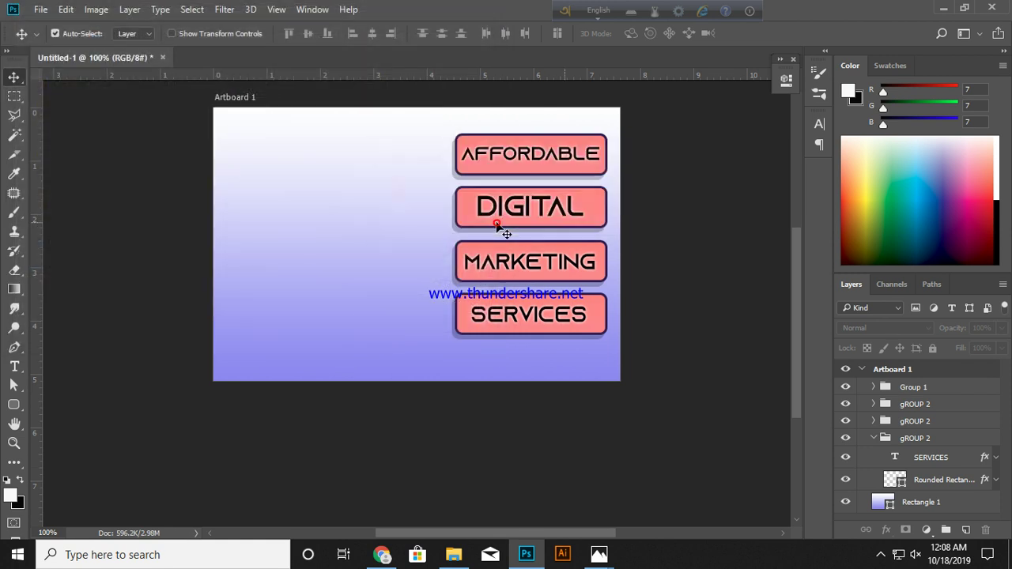
left_click(40, 10)
left_click(57, 39)
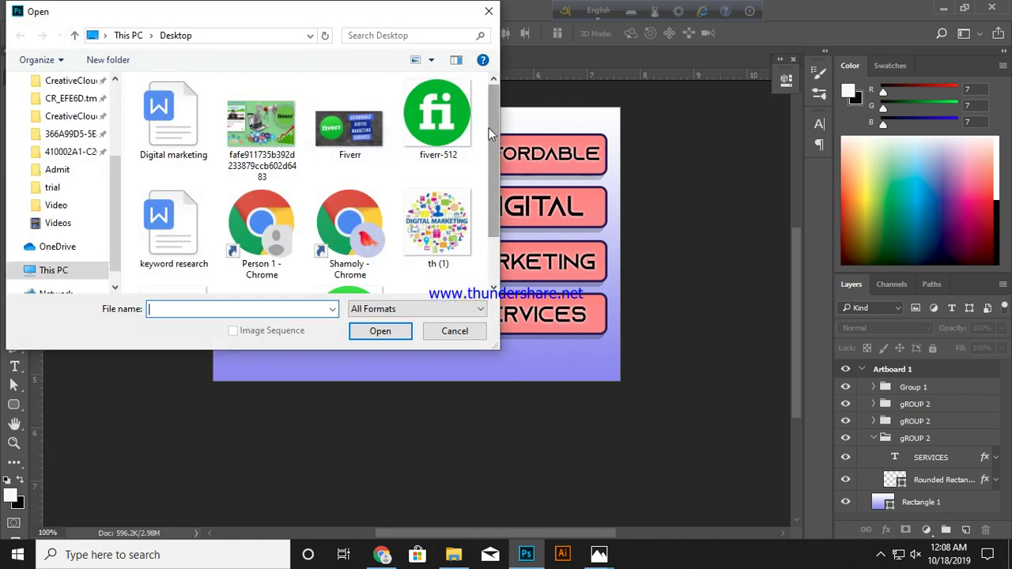
left_click_drag(494, 131, 490, 188)
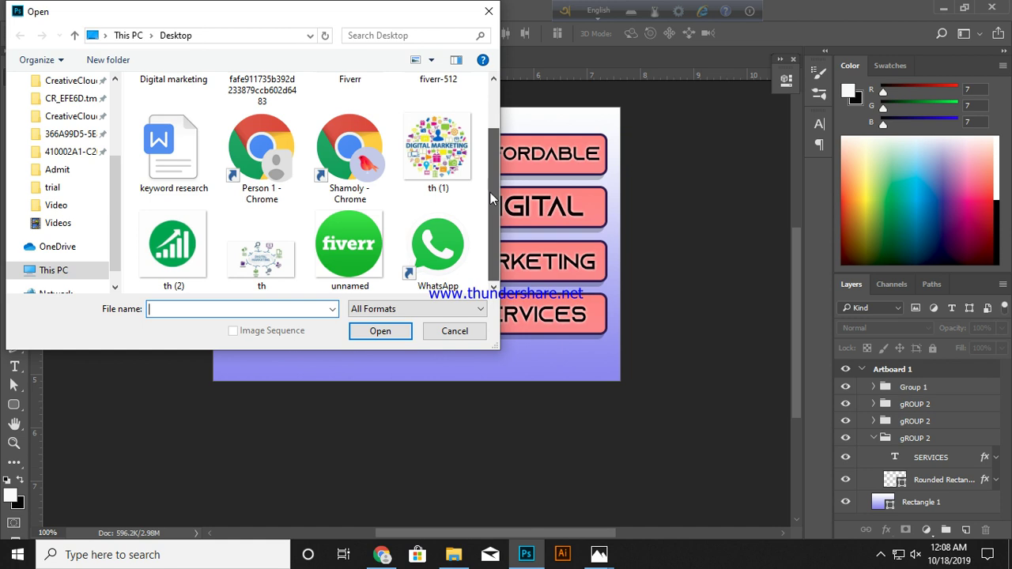
left_click(174, 259)
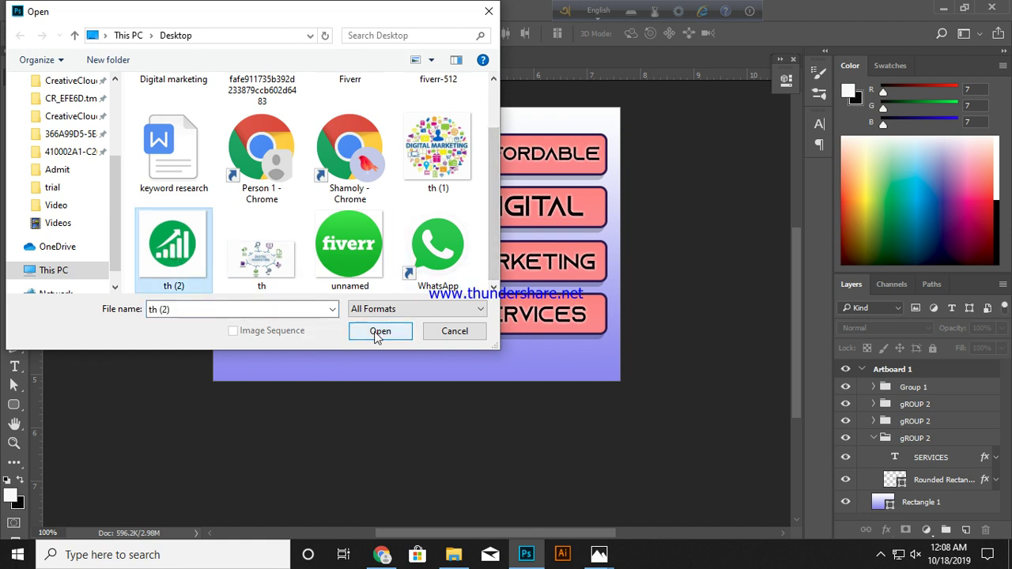
left_click(375, 331)
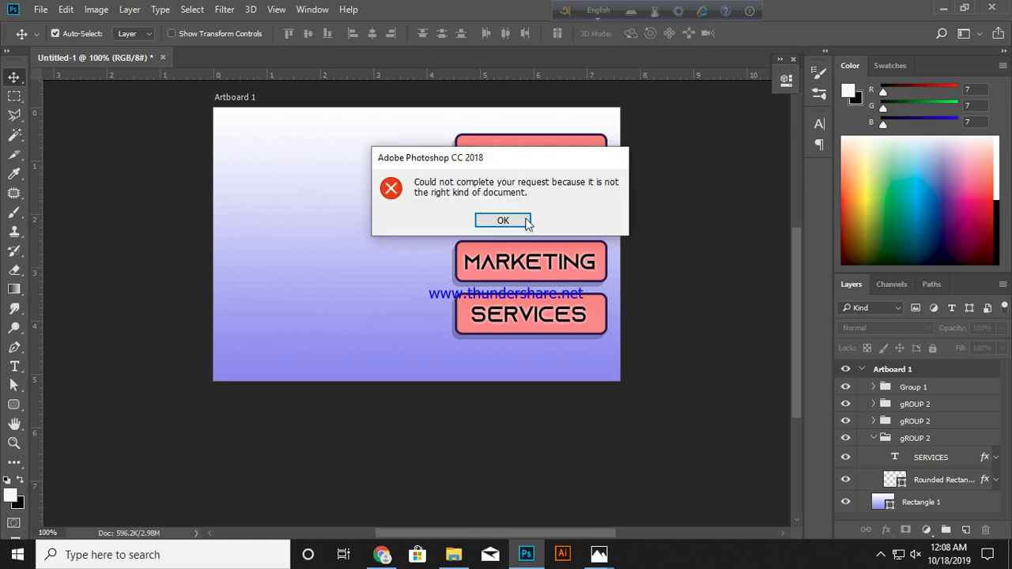
left_click(511, 223)
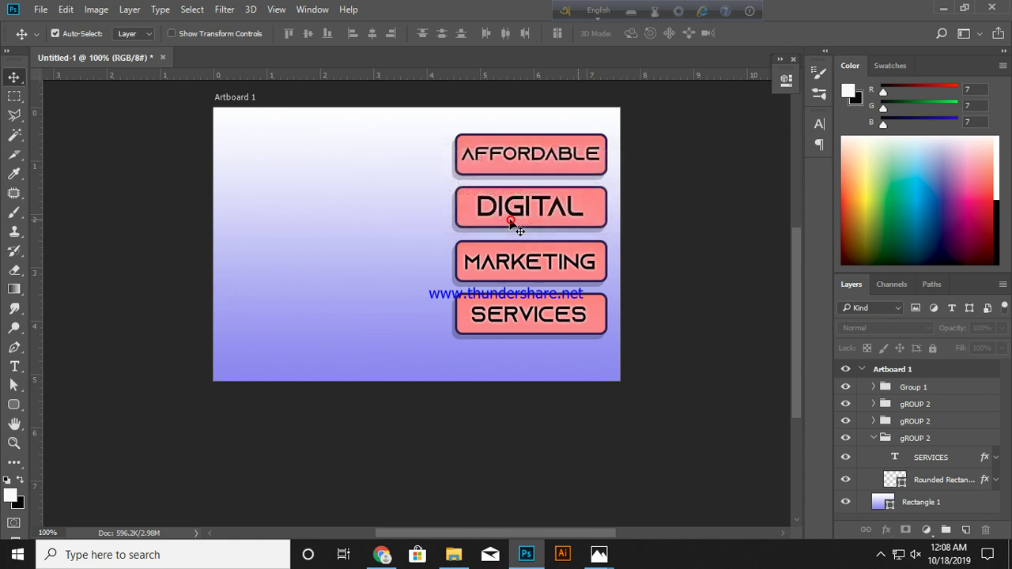
Step: Open fiverr-512 from the Desktop as its own document
left_click(66, 10)
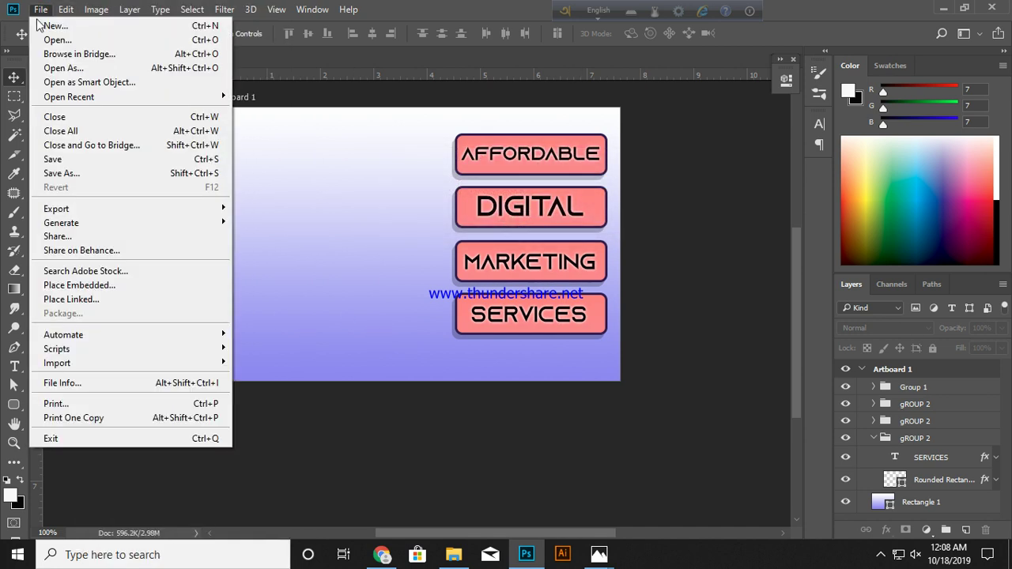
left_click(48, 39)
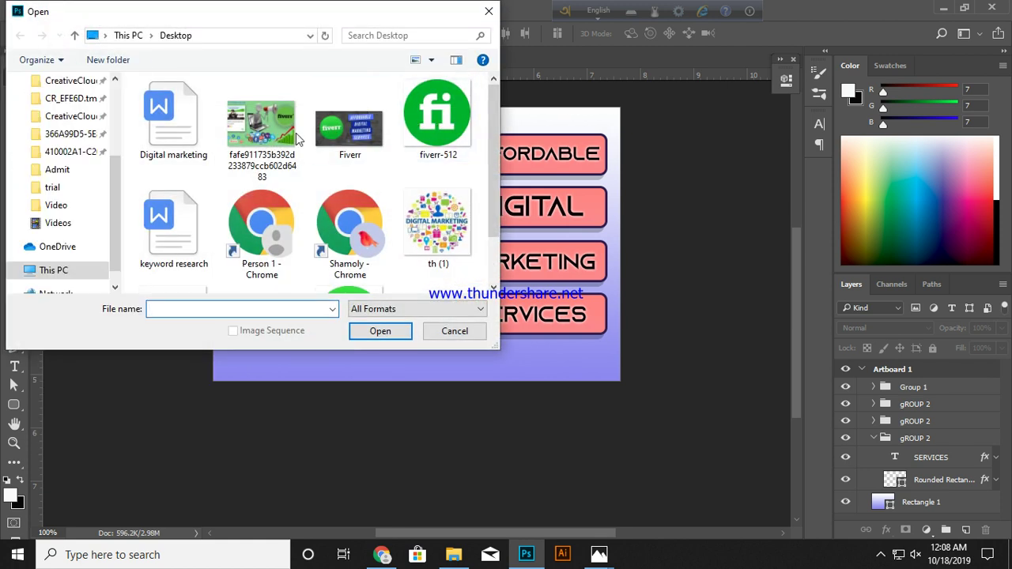
left_click(423, 112)
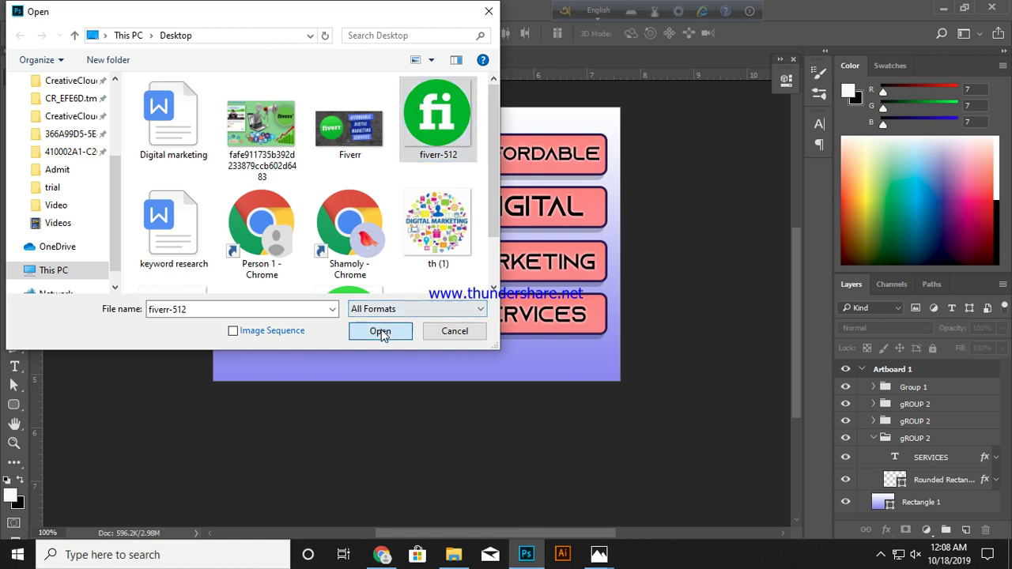
left_click(380, 332)
Step: Drag the fi logo onto the banner, scale it to about 28.5%, and place it left of the buttons
mouse_move(416, 357)
left_mouse_down()
mouse_move(410, 383)
mouse_move(136, 63)
left_mouse_up()
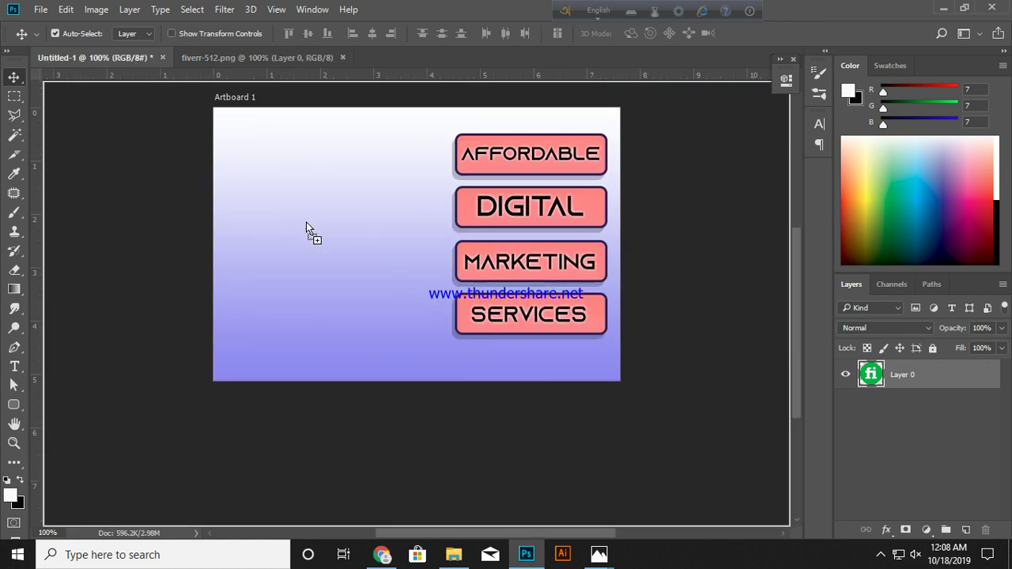
left_click_drag(136, 64, 348, 244)
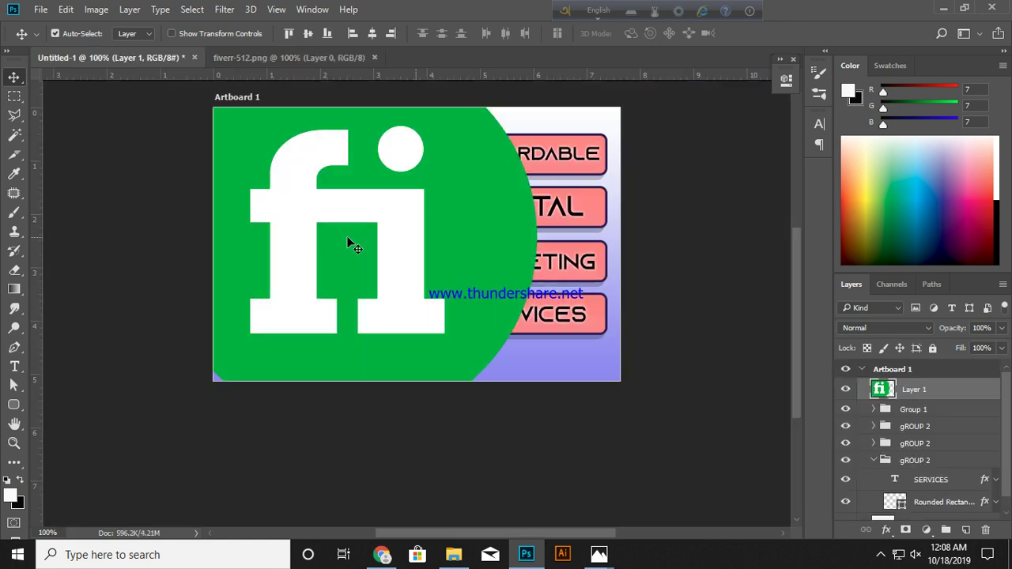
left_click(67, 9)
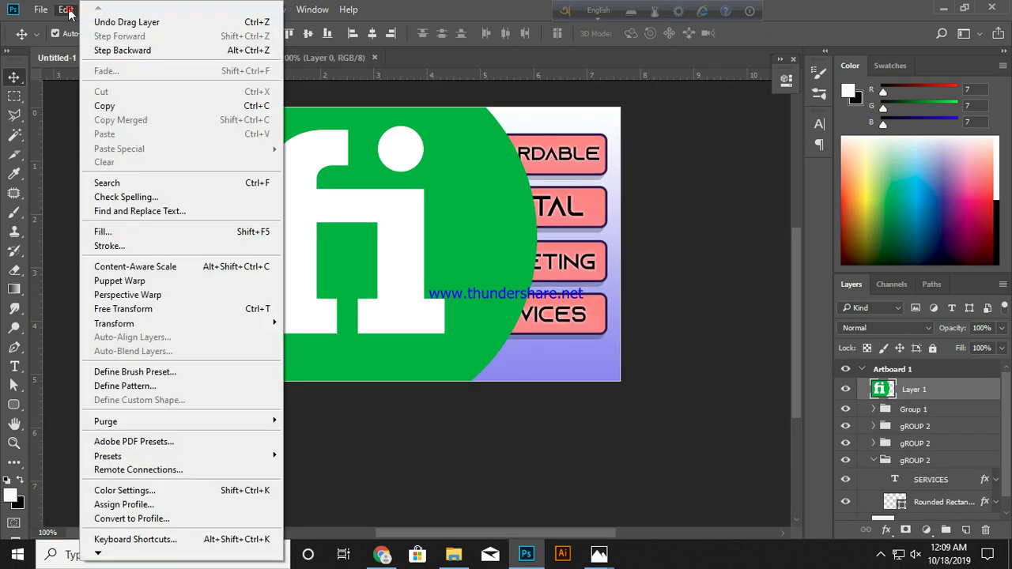
left_click(148, 315)
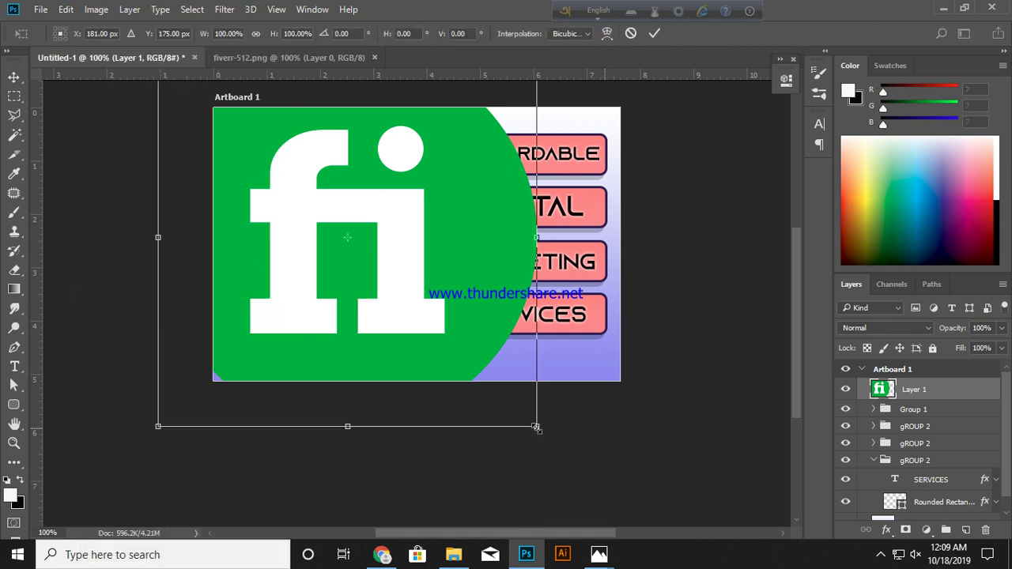
left_click_drag(536, 427, 396, 286)
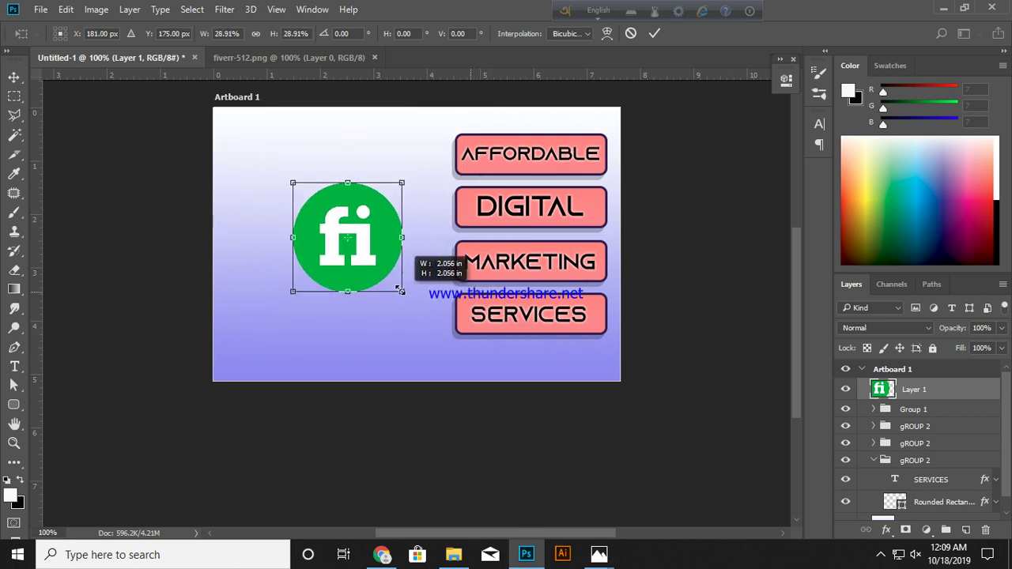
left_click_drag(396, 286, 404, 290)
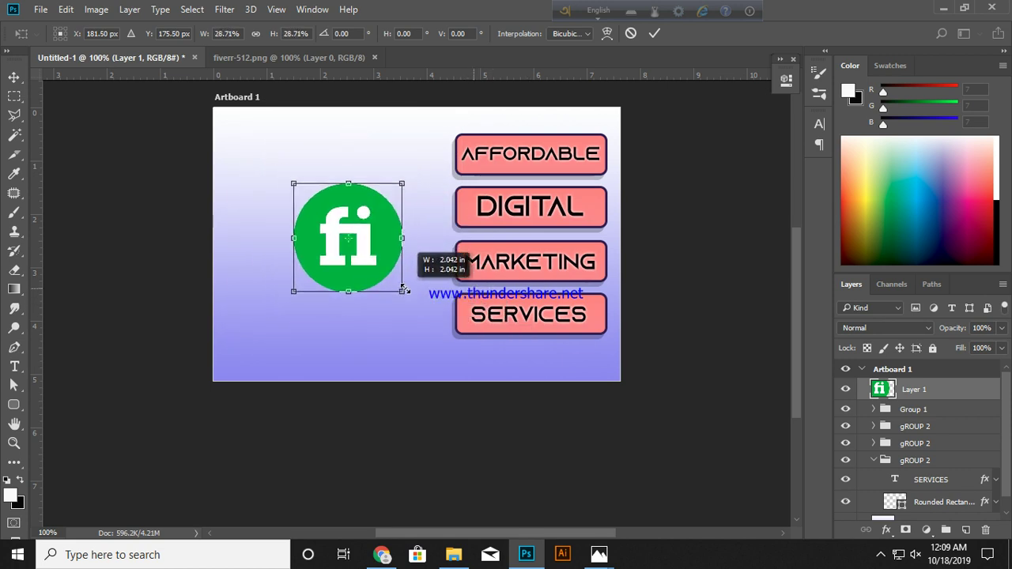
mouse_move(357, 276)
left_mouse_down()
mouse_move(339, 306)
mouse_move(349, 296)
mouse_move(348, 327)
mouse_move(342, 319)
left_mouse_up()
left_click(654, 33)
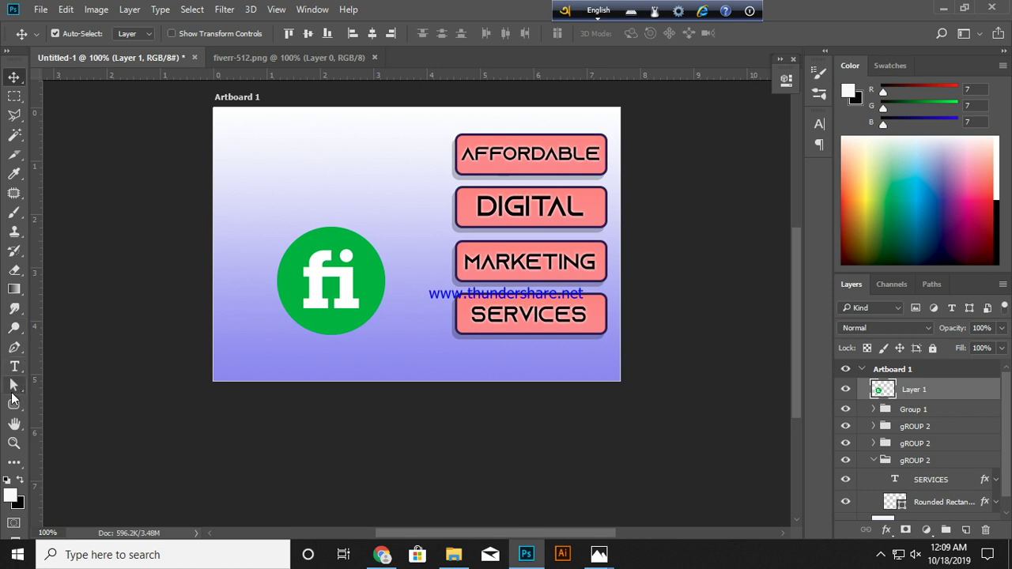
left_click(15, 367)
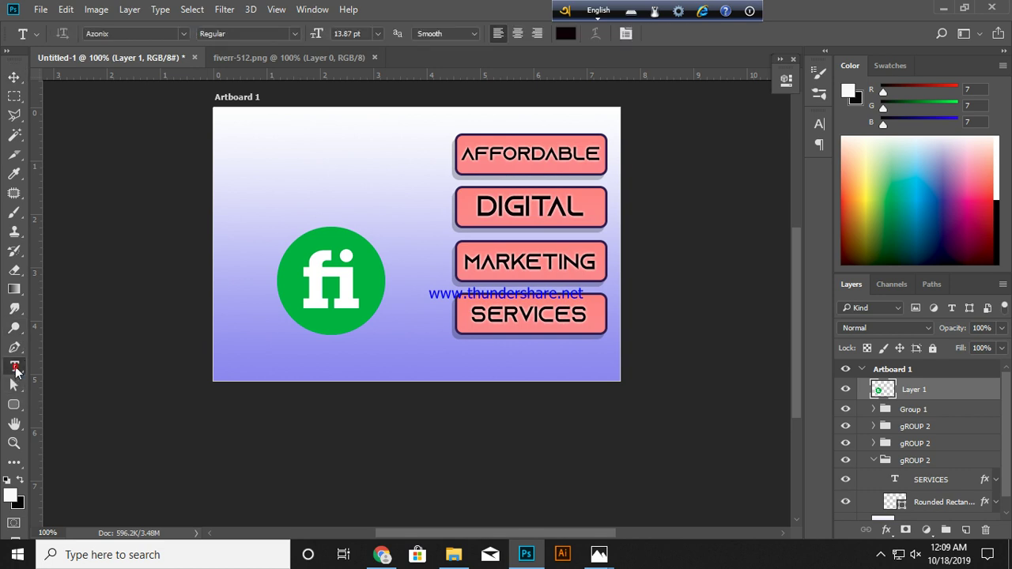
Step: Type EXCLUSIVE ON on two lines at the banner's top left and select it for restyling
left_click(247, 153)
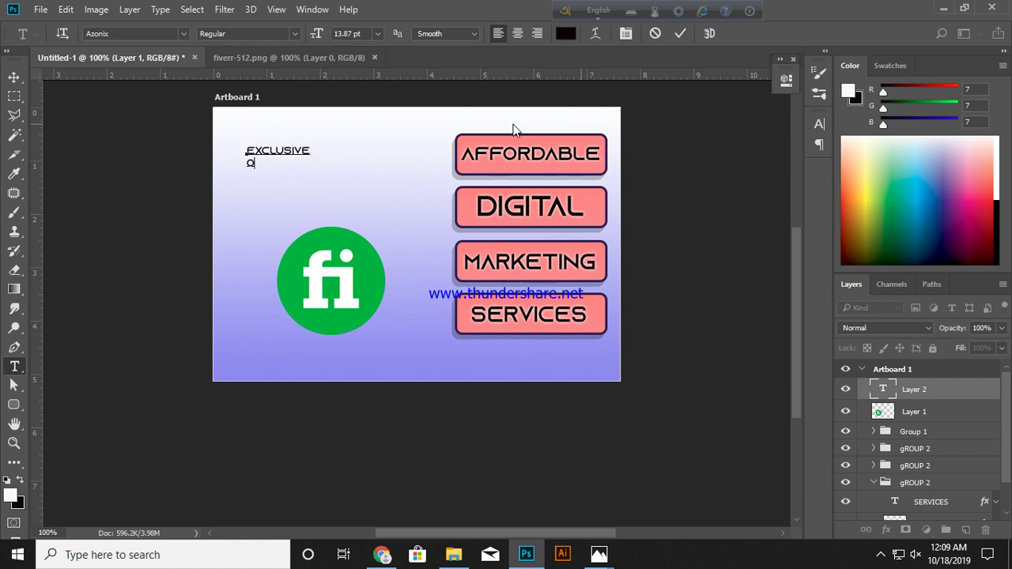
type("N")
key("BackSpace")
key("BackSpace")
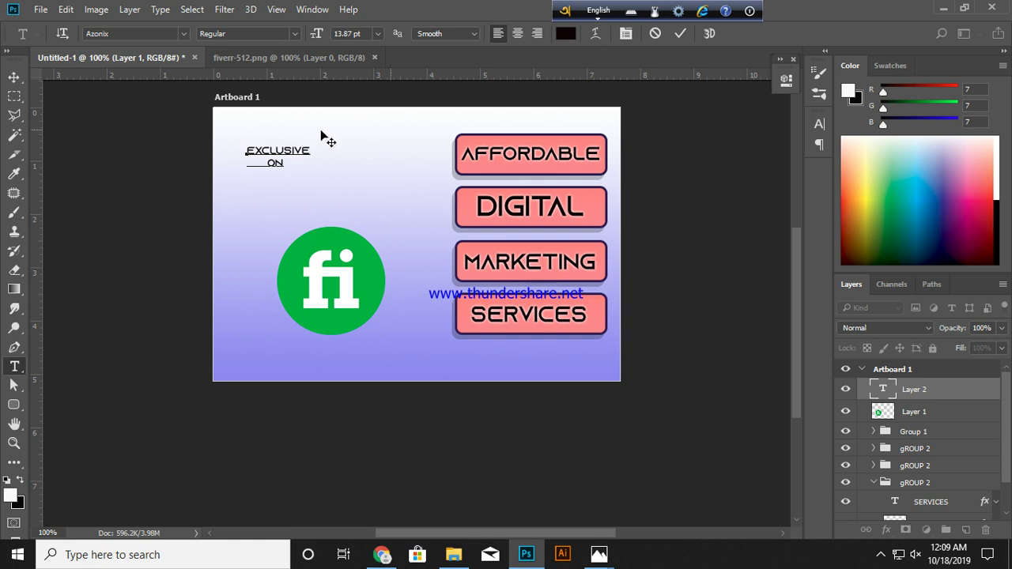
left_click_drag(287, 163, 238, 150)
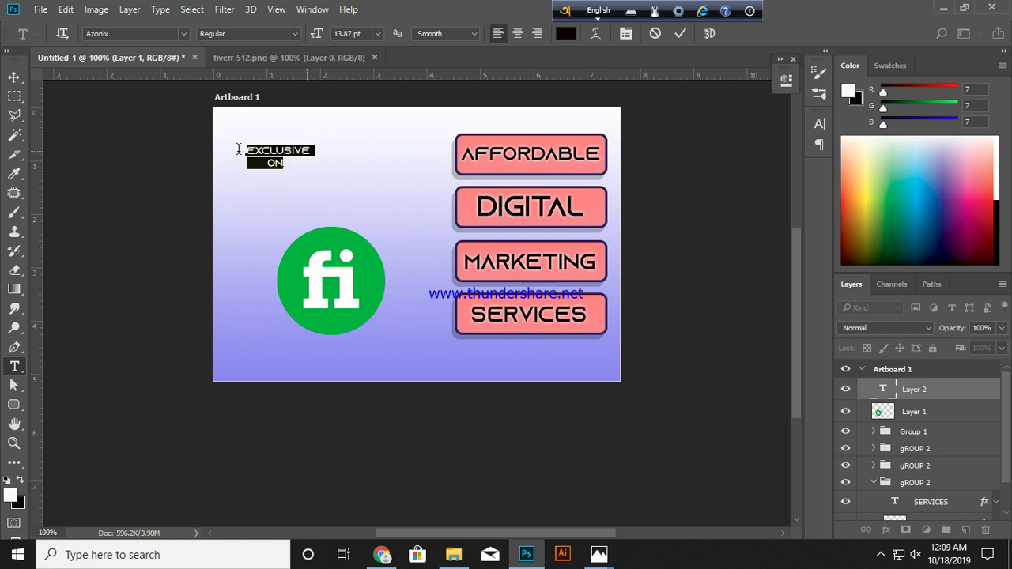
left_click(184, 34)
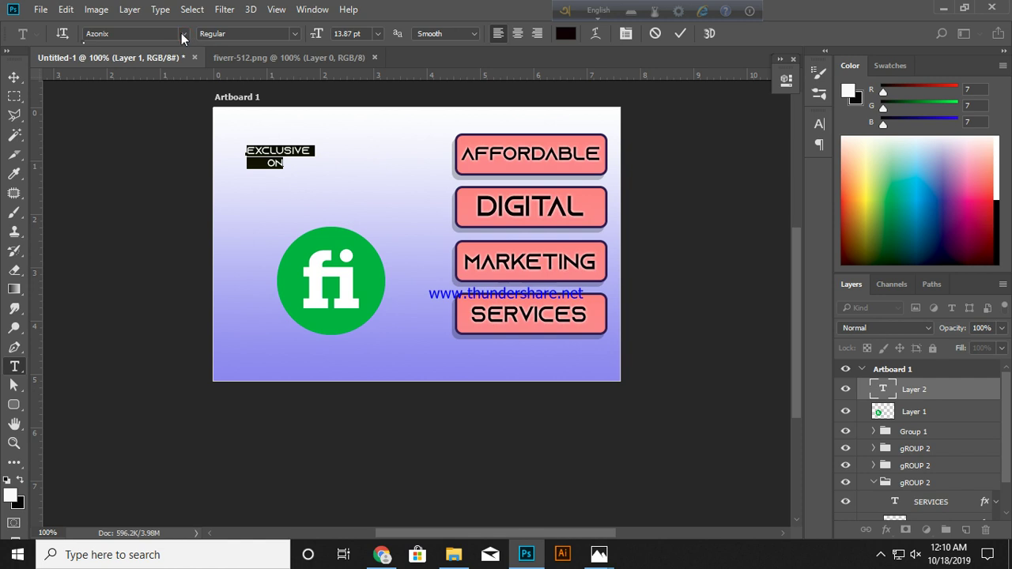
left_click(186, 33)
left_click(186, 33)
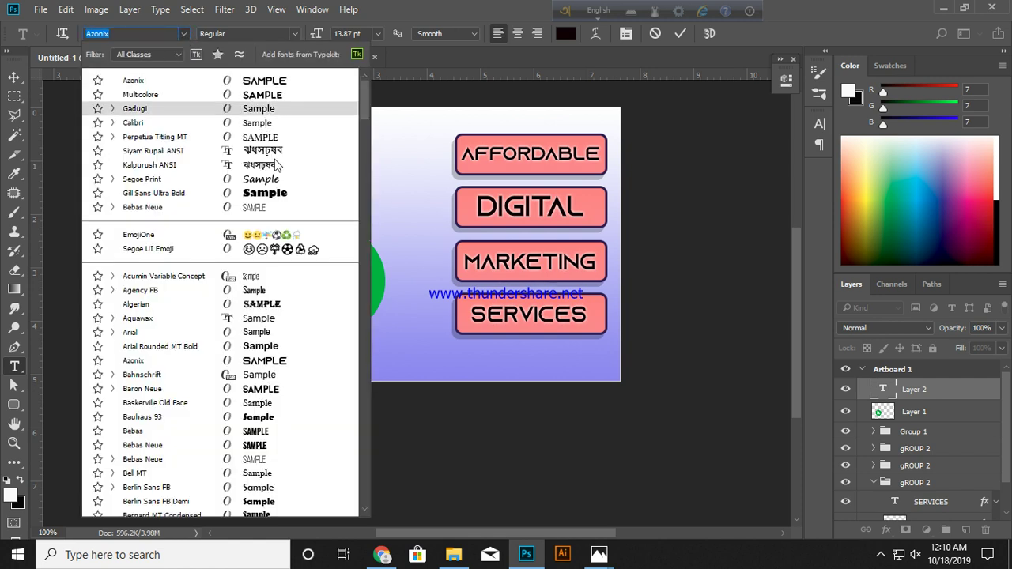
Step: Make the heading 36 pt Gill Sans Ultra Bold, centre ON, and reselect all its text
left_click(273, 193)
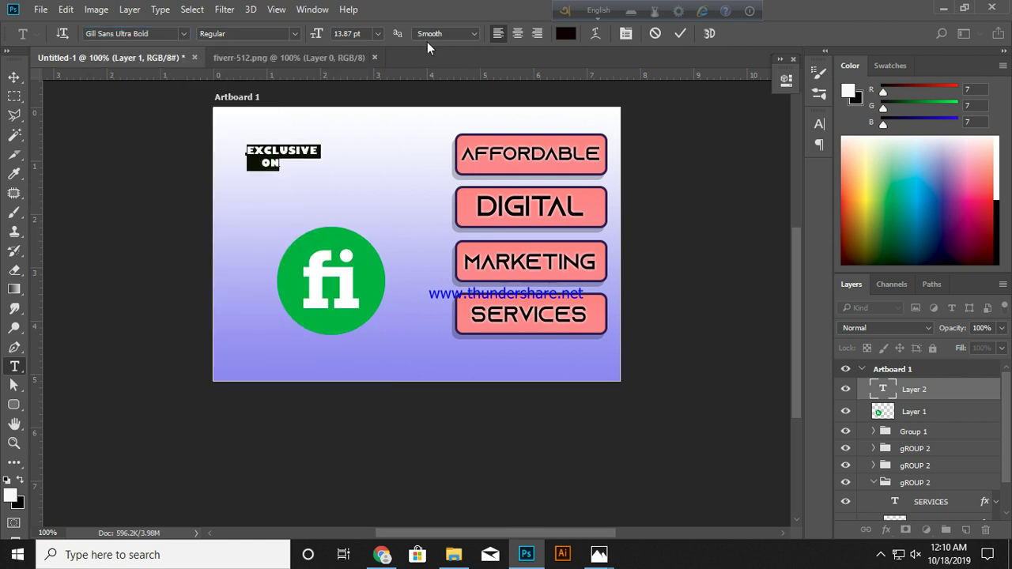
left_click(380, 34)
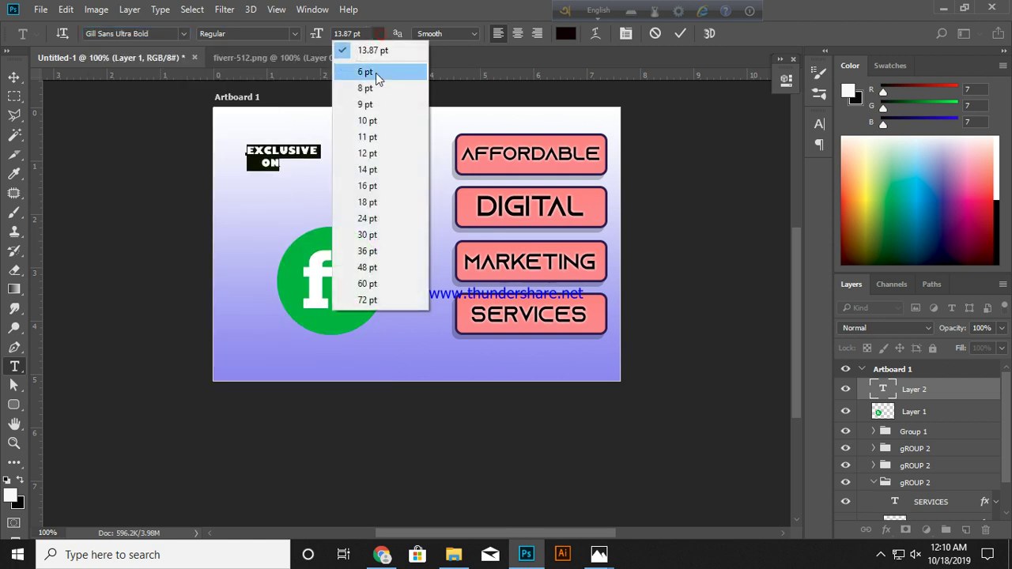
left_click(370, 201)
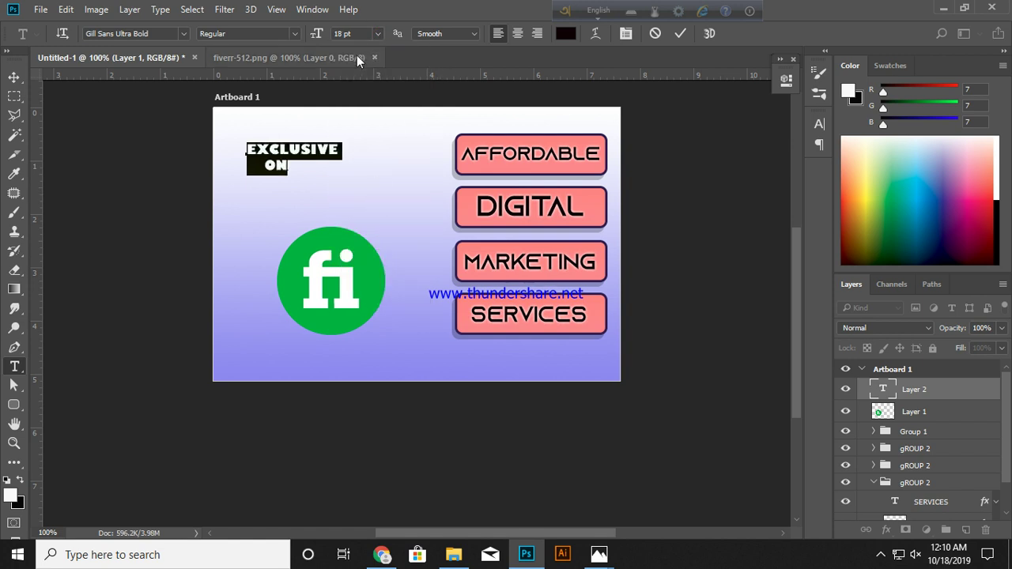
left_click(377, 34)
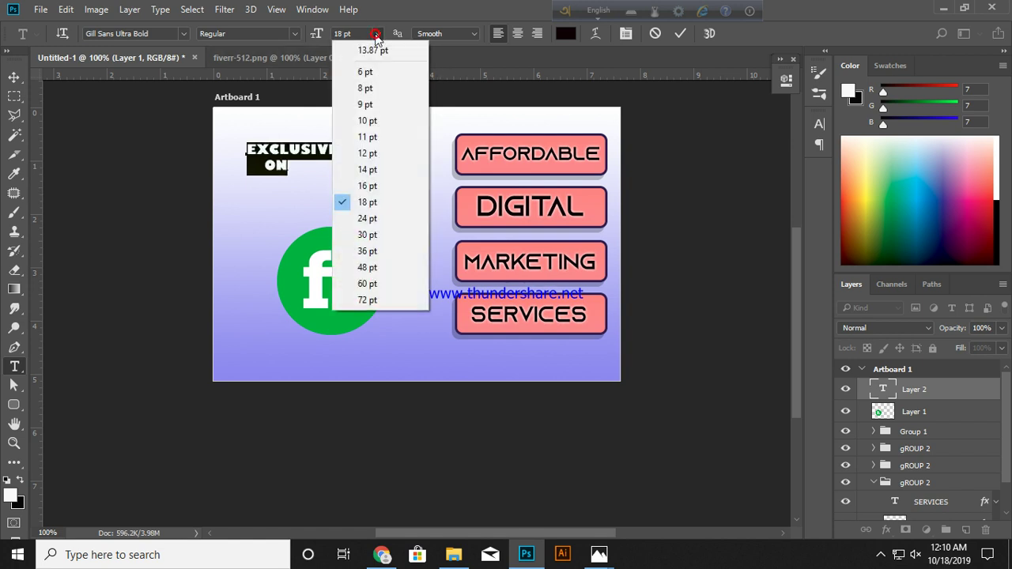
left_click(379, 251)
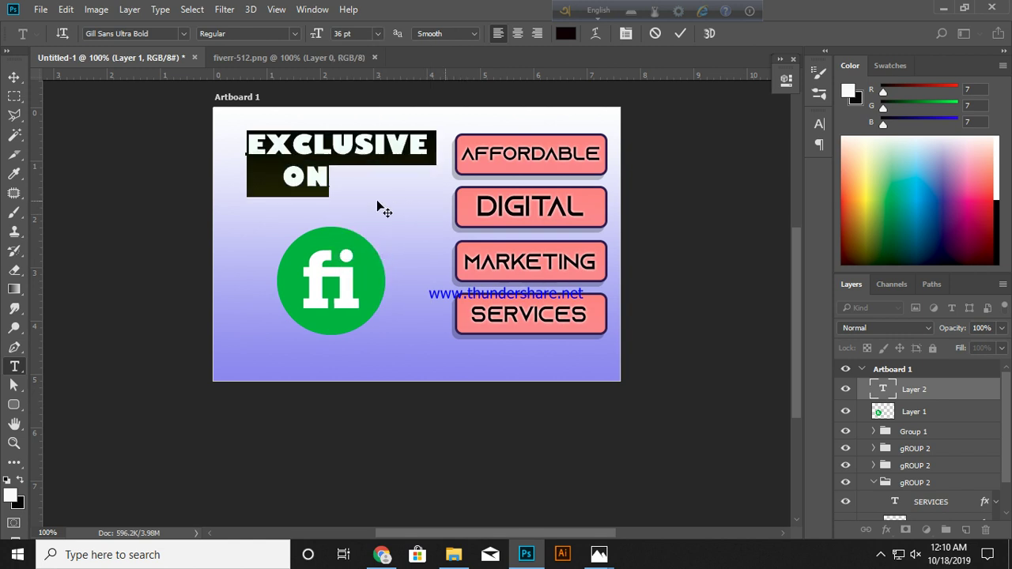
left_click(289, 175)
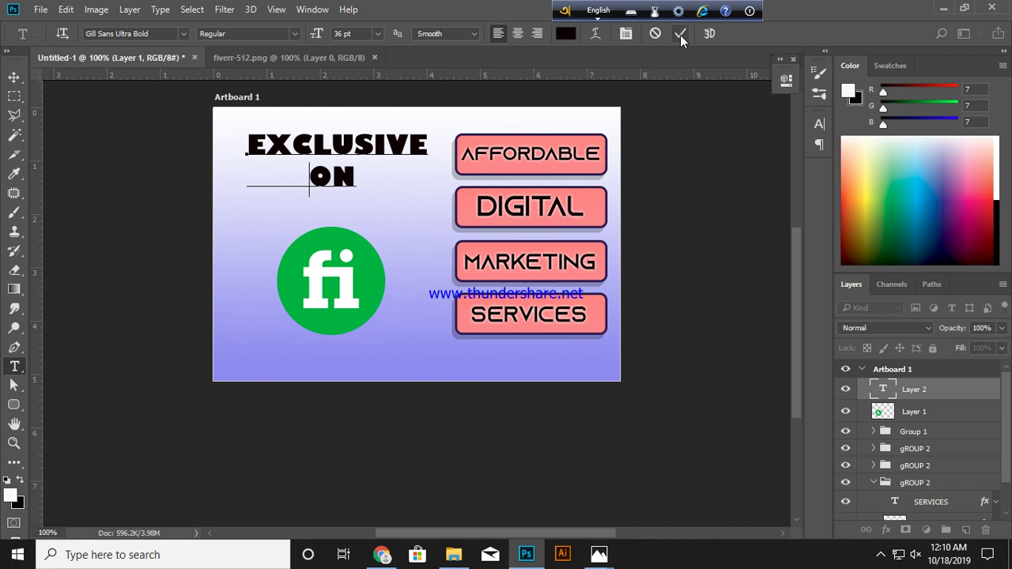
left_click_drag(359, 178, 249, 142)
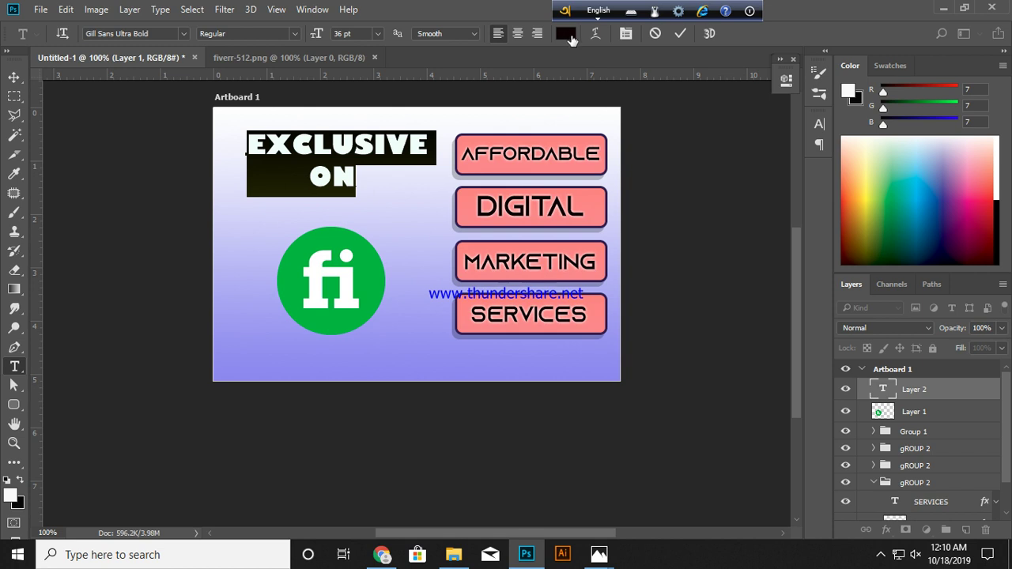
Step: Colour the heading text dark maroon #470d19
left_click(571, 39)
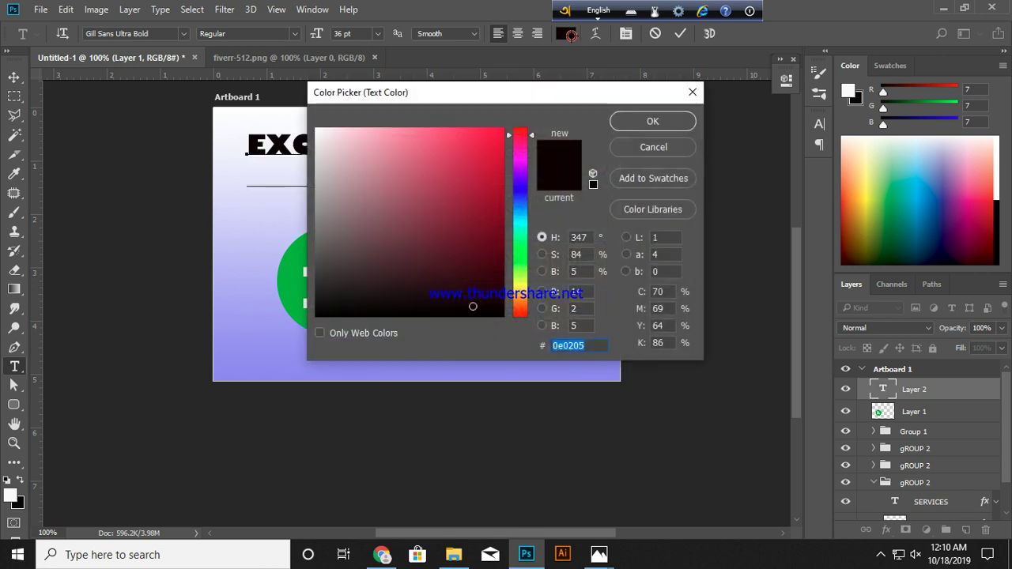
mouse_move(457, 102)
left_mouse_down()
mouse_move(490, 106)
mouse_move(558, 46)
left_mouse_up()
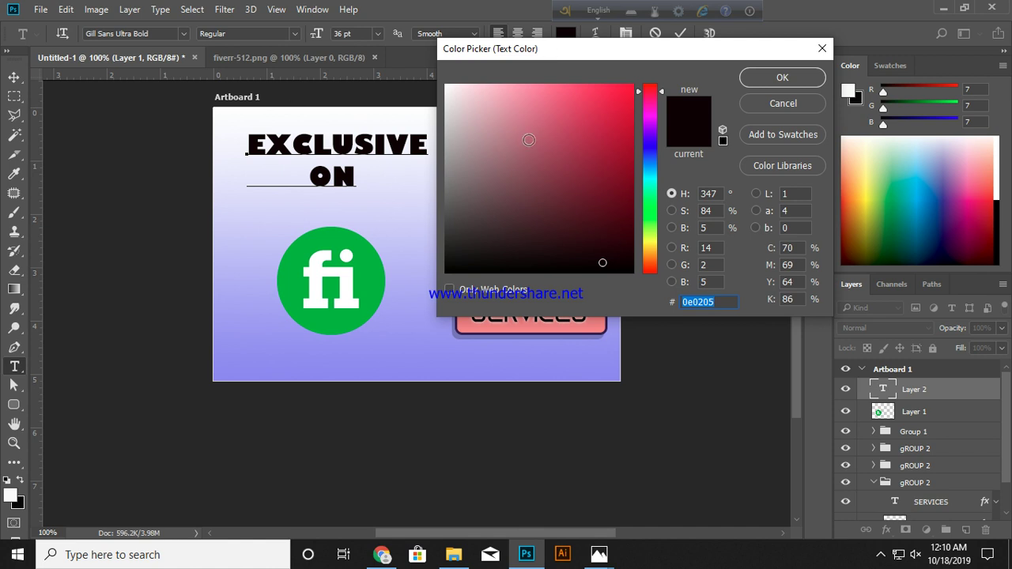
left_click(550, 162)
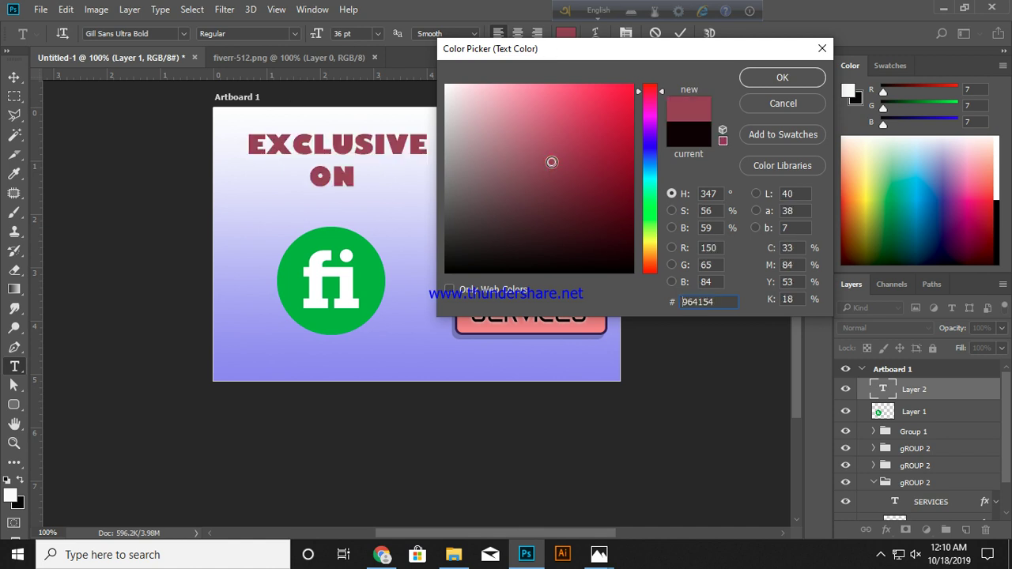
left_click(472, 148)
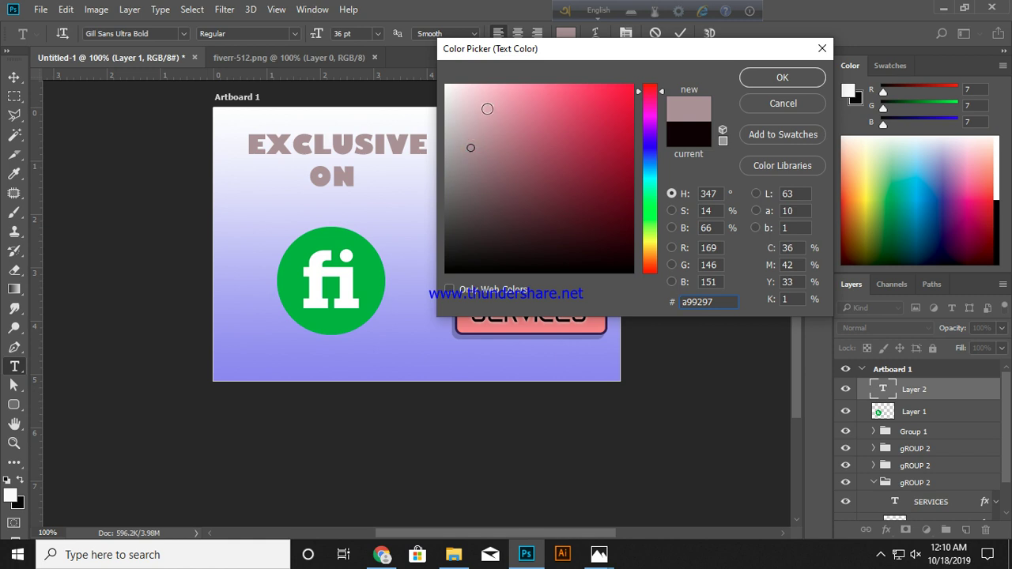
left_click(590, 226)
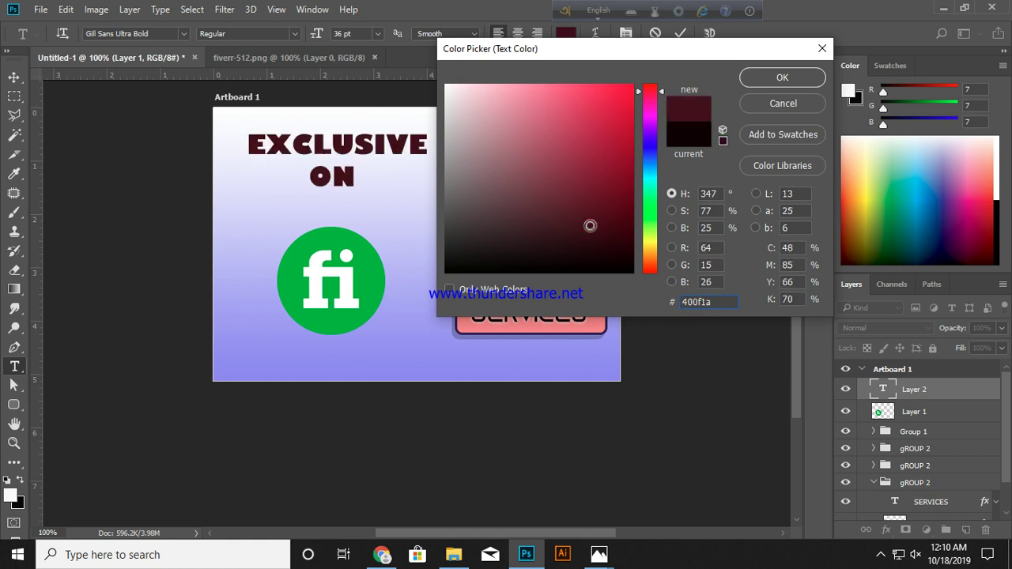
left_click_drag(590, 226, 601, 220)
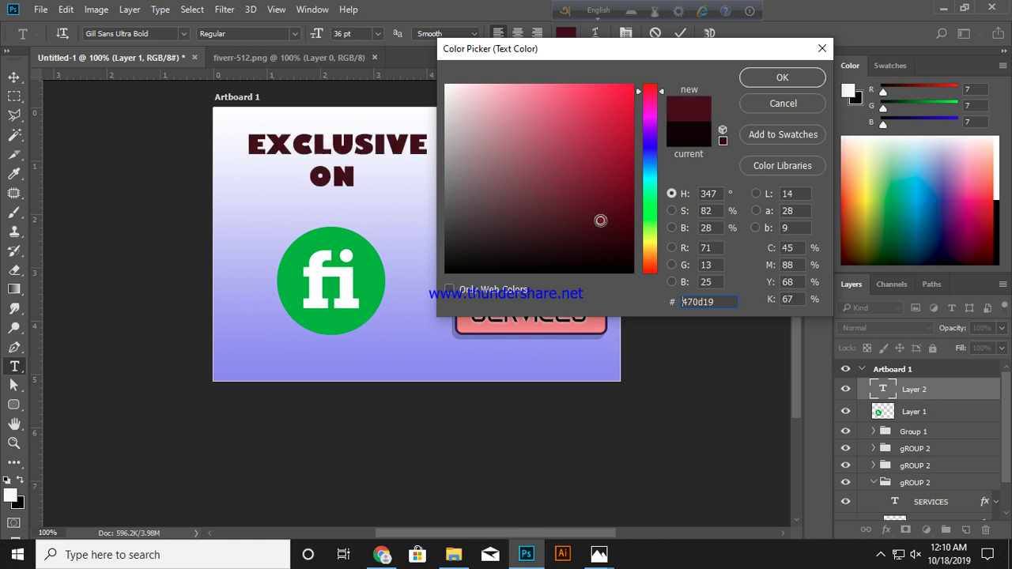
left_click(767, 73)
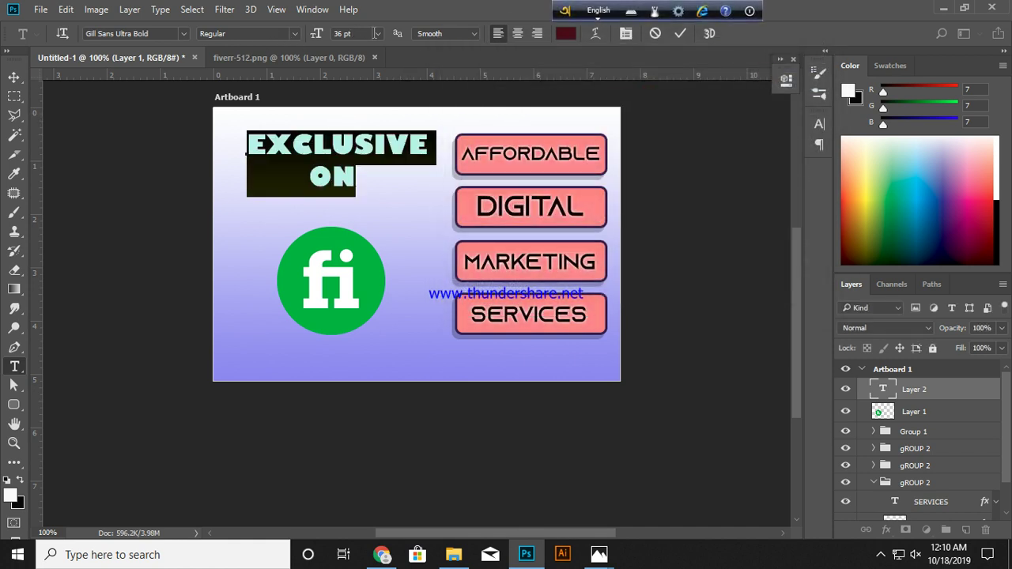
Step: Reduce the heading to 30 pt and commit the text
left_click(378, 33)
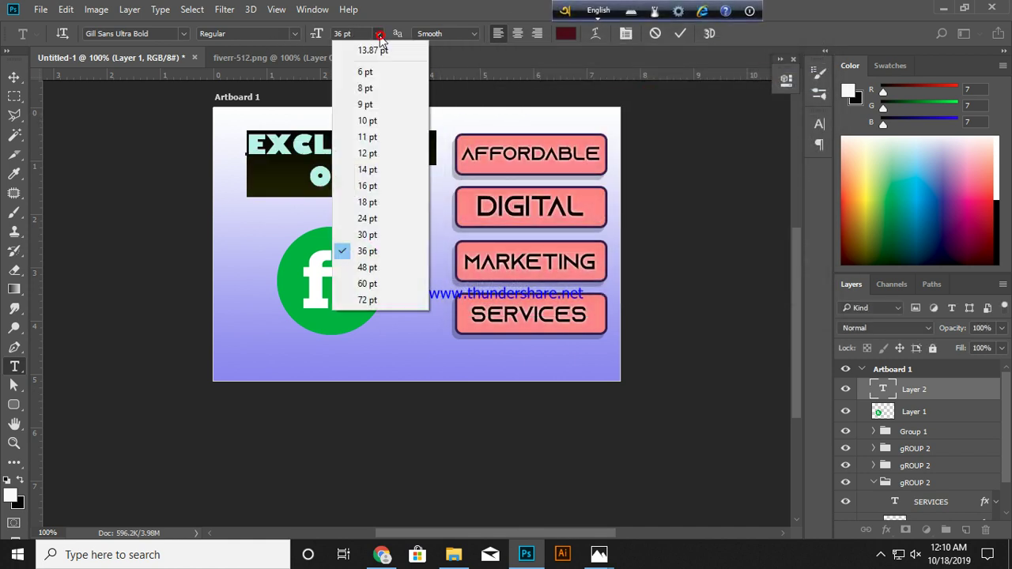
left_click(361, 237)
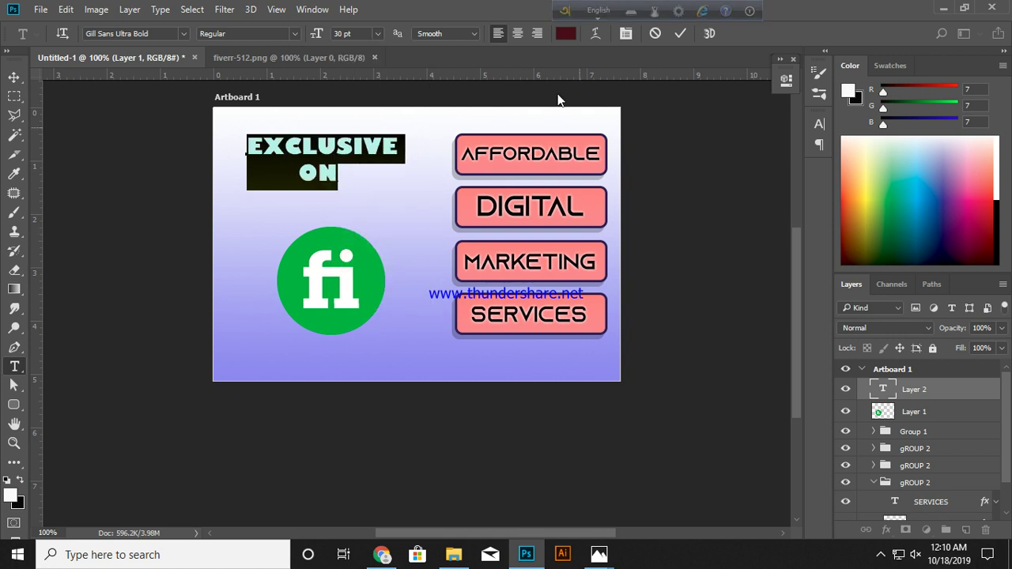
left_click(680, 34)
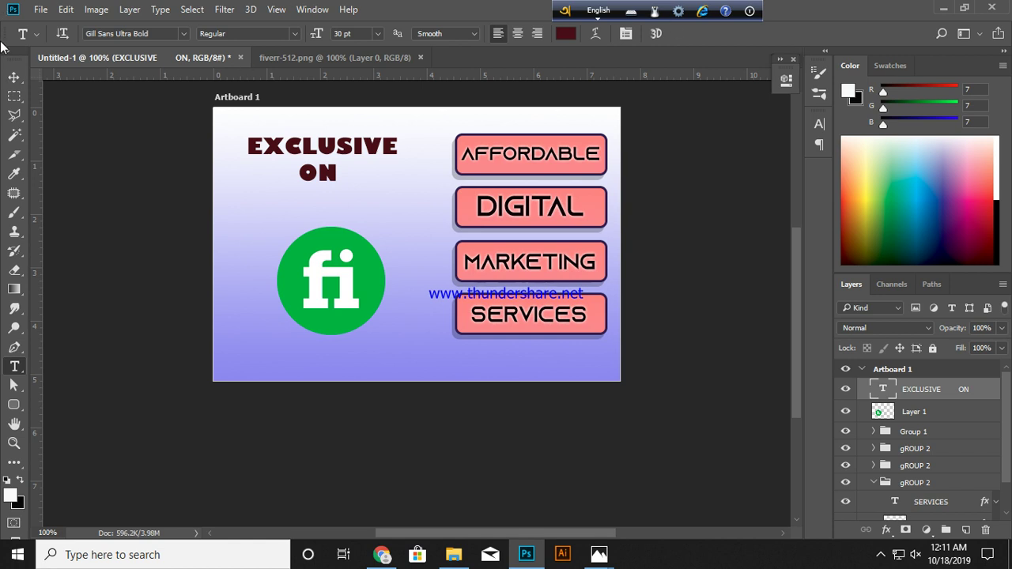
left_click(16, 77)
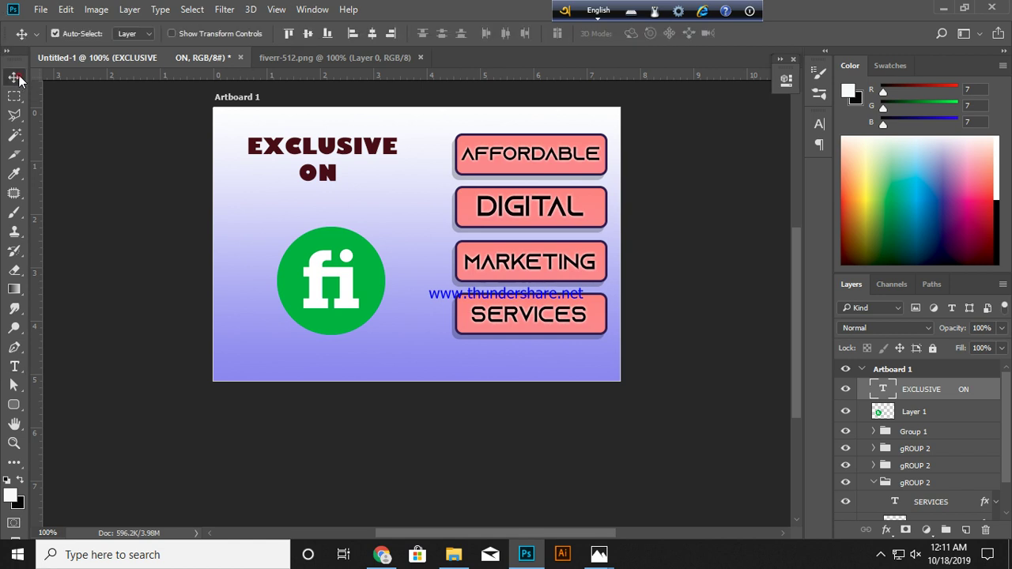
Step: Move the EXCLUSIVE ON heading down-right and the fi logo up beneath it
left_click(727, 188)
left_click(336, 156)
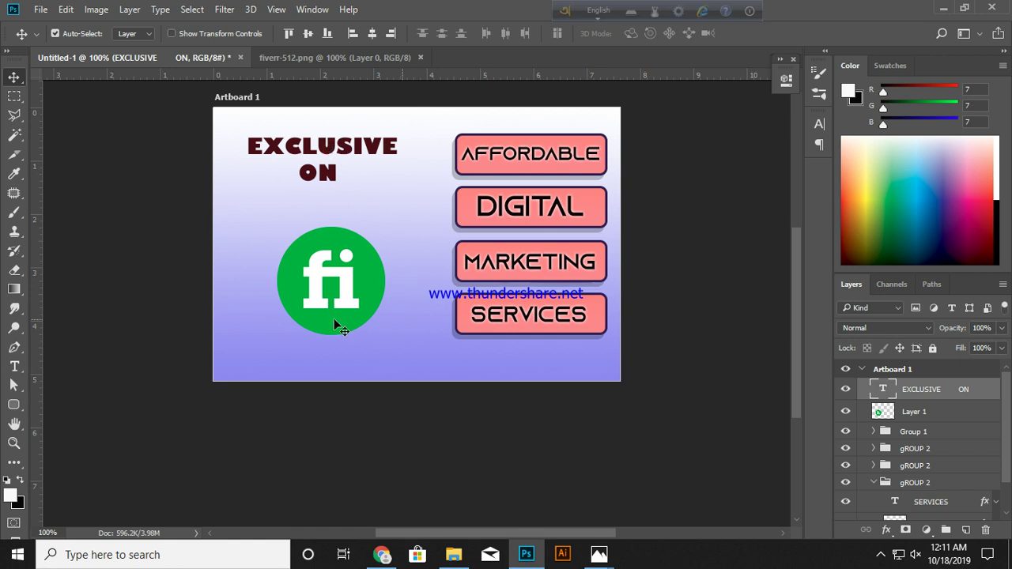
mouse_move(329, 153)
left_mouse_down()
mouse_move(338, 176)
mouse_move(345, 158)
left_mouse_up()
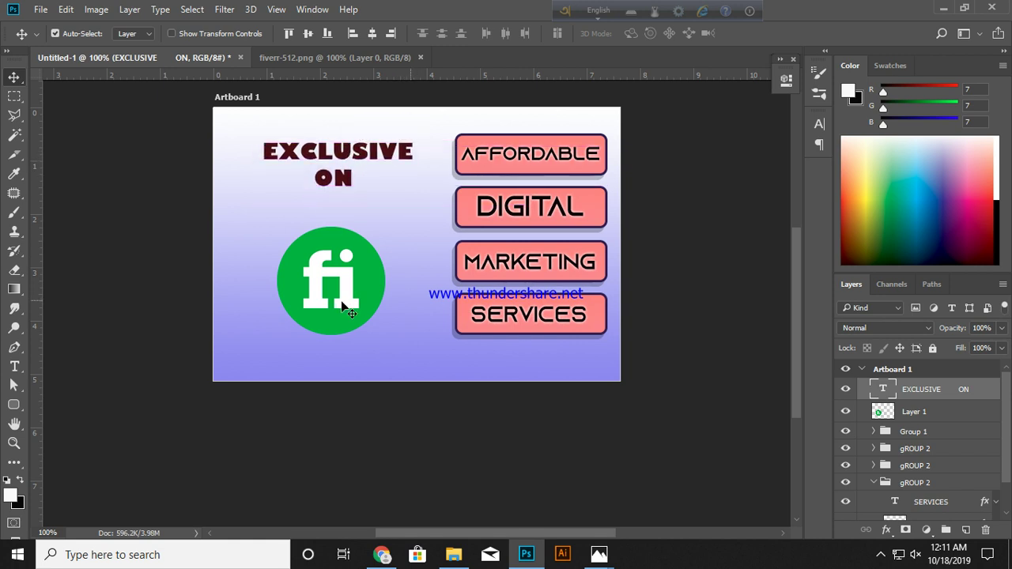
left_click_drag(339, 318, 348, 298)
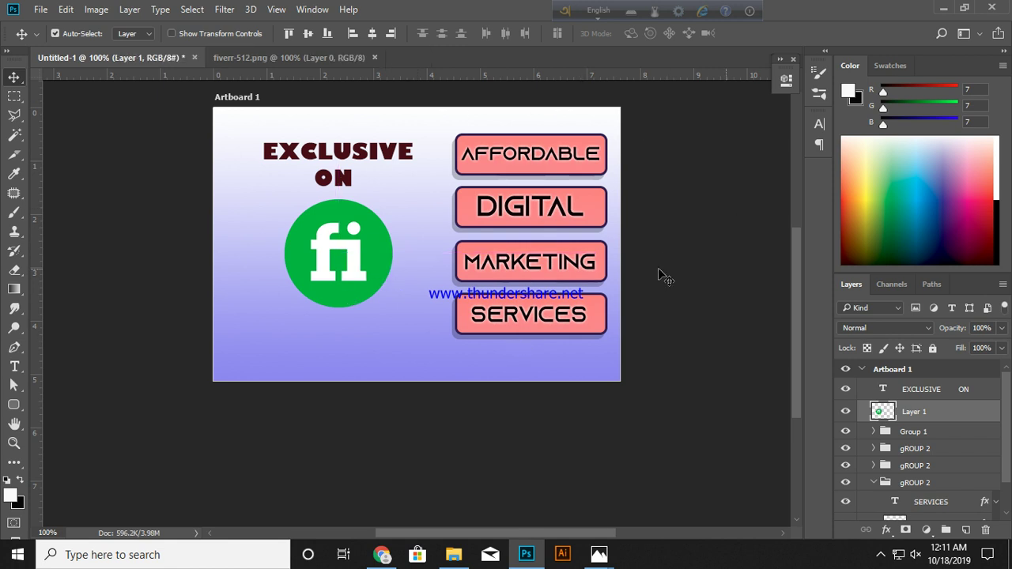
scroll(669, 264, "up", 1)
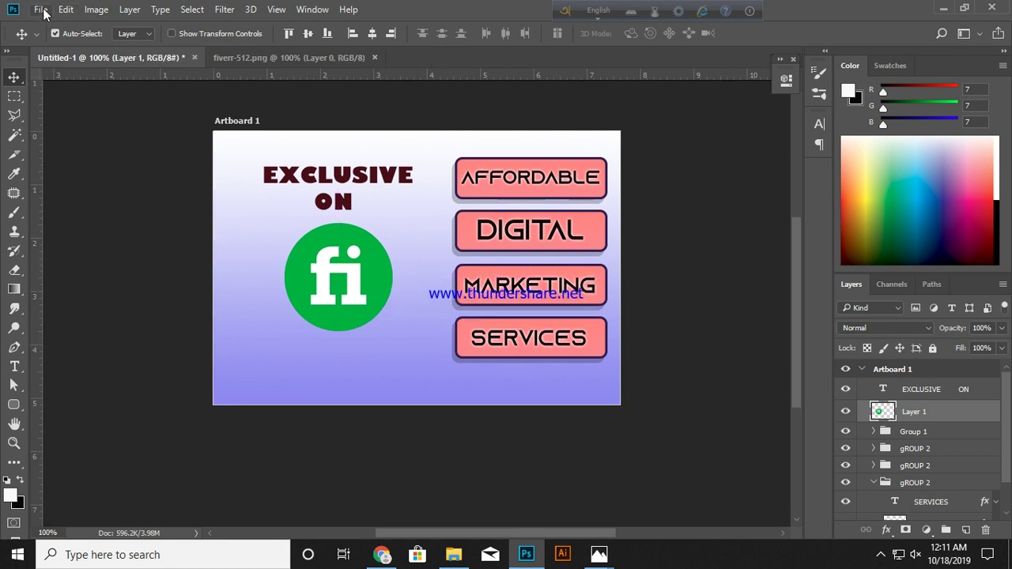
left_click(41, 10)
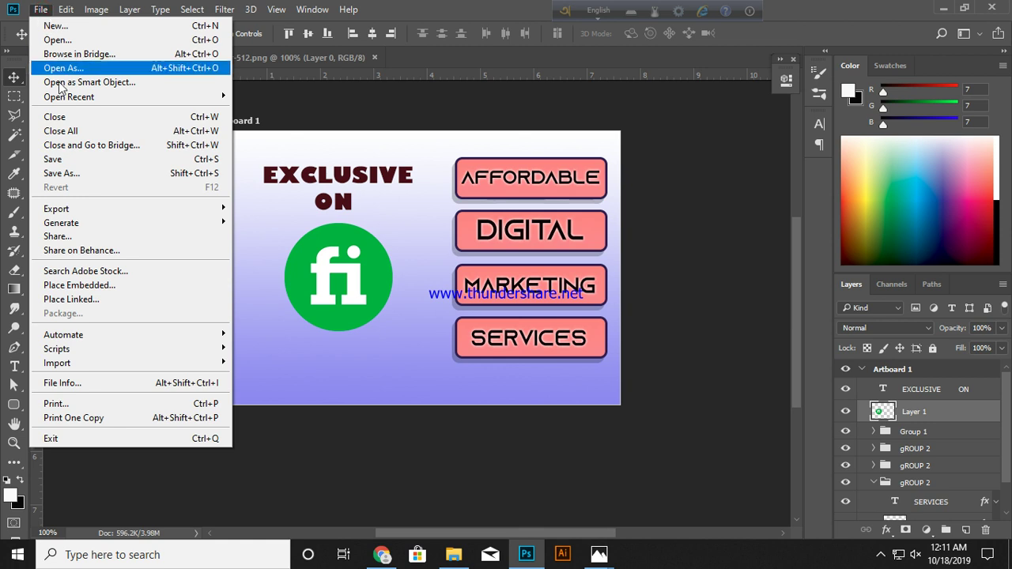
mouse_move(56, 208)
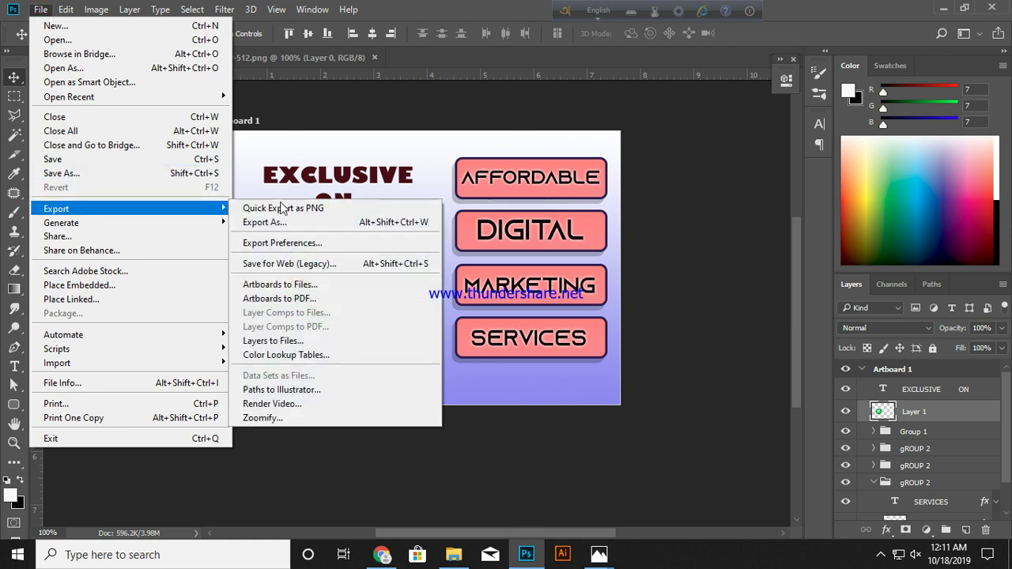
Step: Export the banner through Save for Web (Legacy) with JPEG as the format
left_click(299, 263)
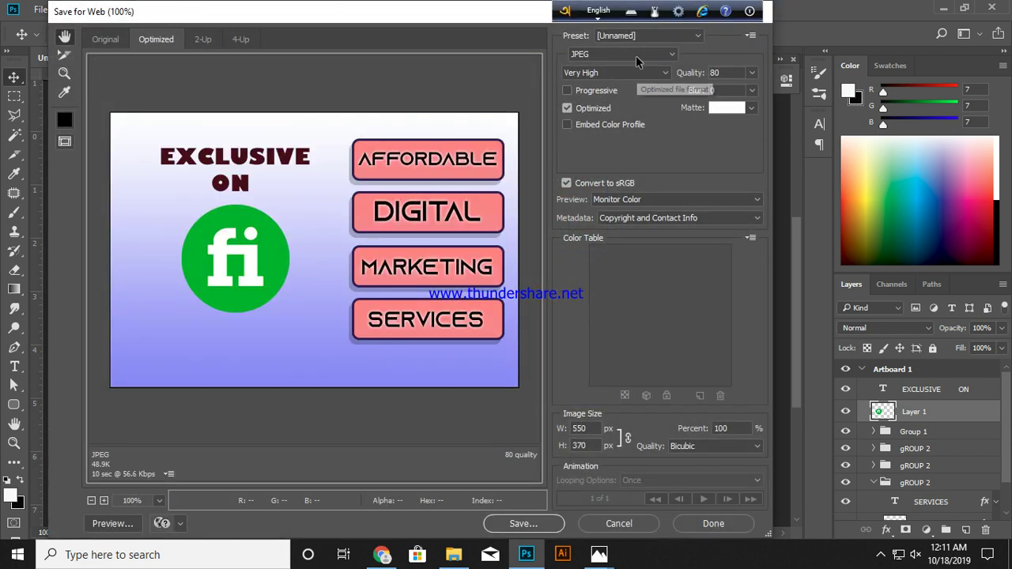
left_click(601, 57)
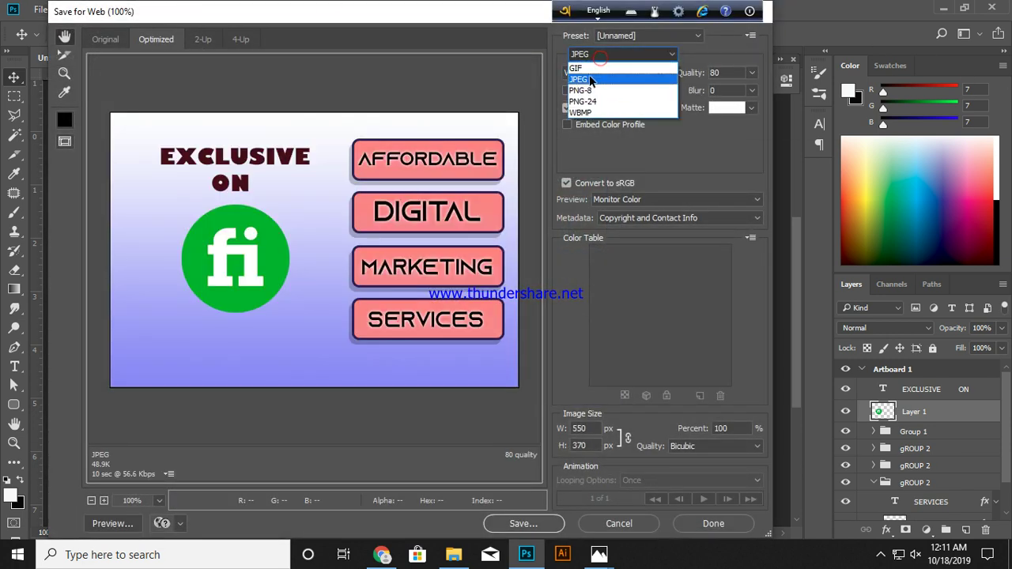
left_click(590, 79)
mouse_move(599, 554)
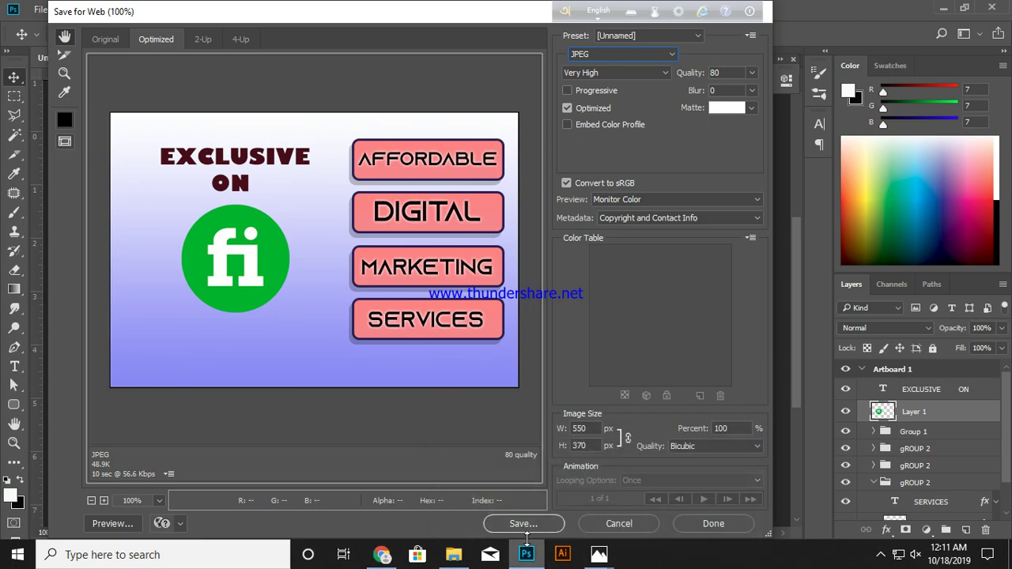
left_click(536, 526)
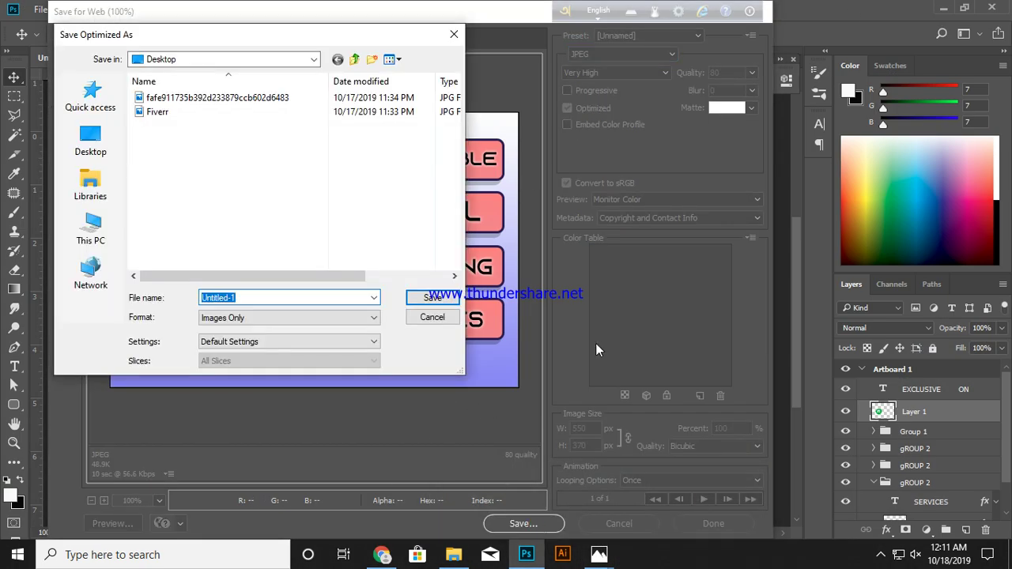
Step: Save the JPEG as GIG-1 on the Desktop, then minimise Photoshop and select the file
left_click(252, 298)
double_click(252, 298)
type("gl")
left_click(431, 298)
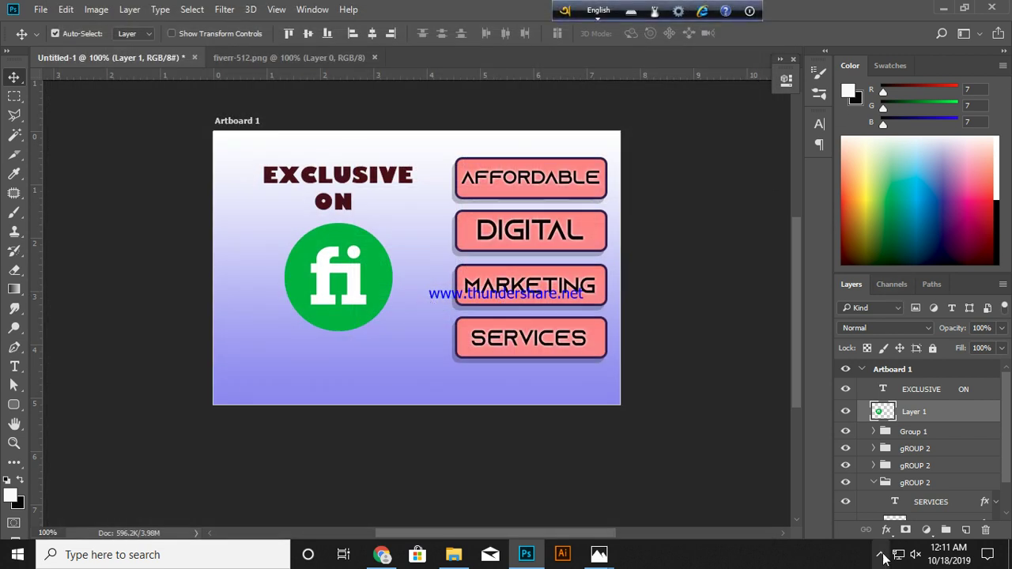
left_click(945, 9)
left_click(199, 175)
Step: Preview GIG-1 in Photos, then close the viewer
double_click(198, 169)
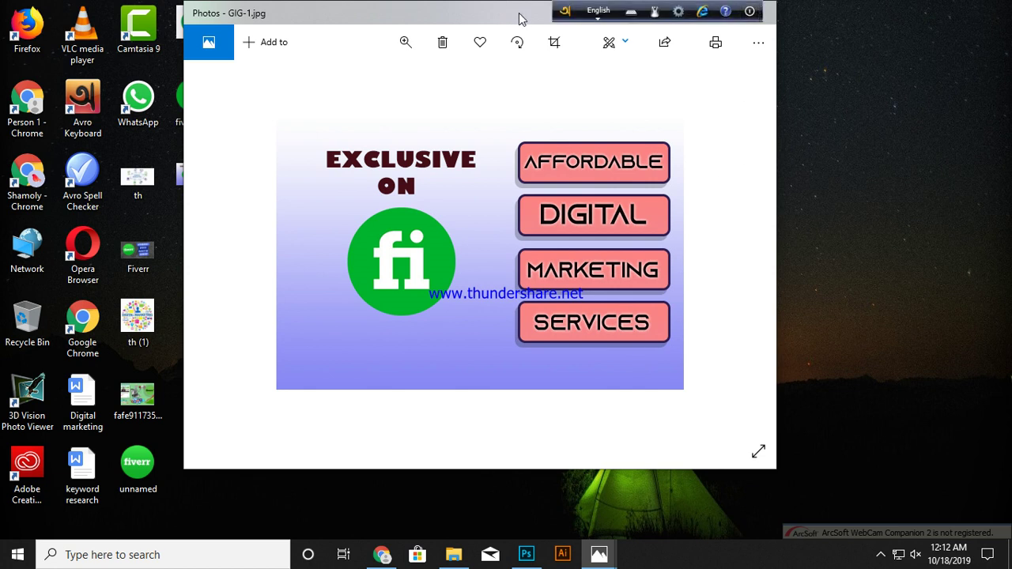
left_click_drag(521, 16, 512, 87)
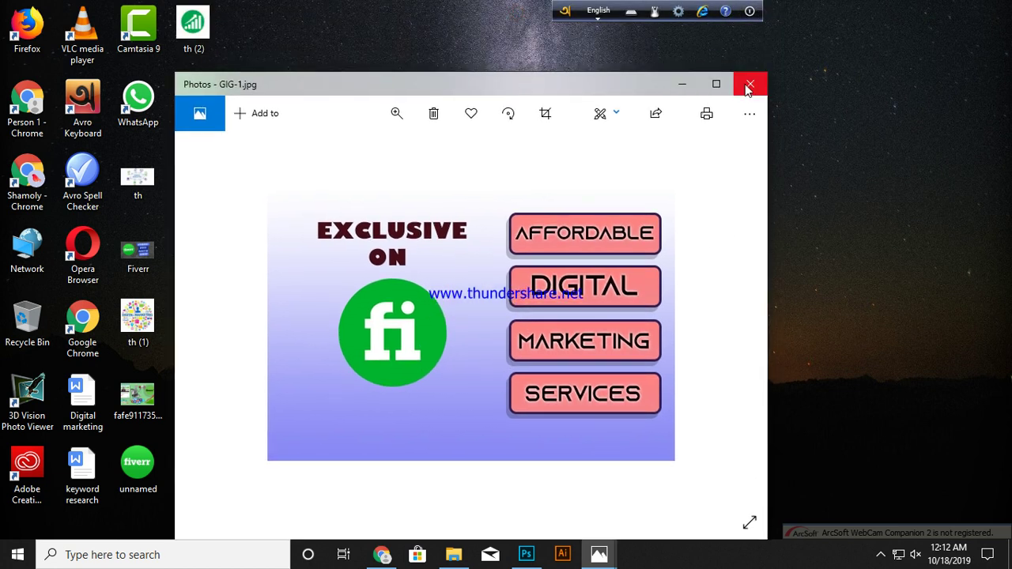
left_click(748, 86)
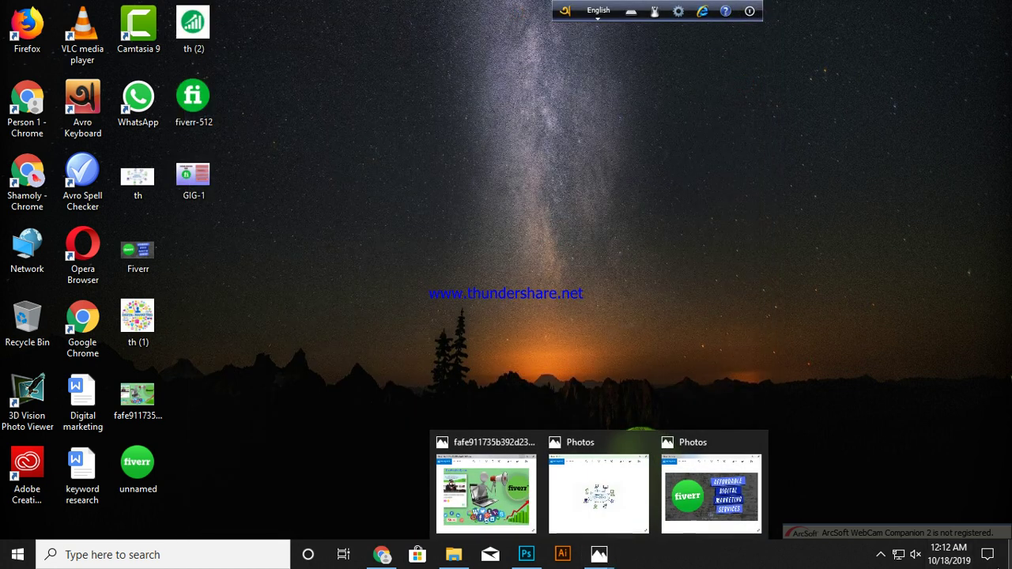
left_click(881, 555)
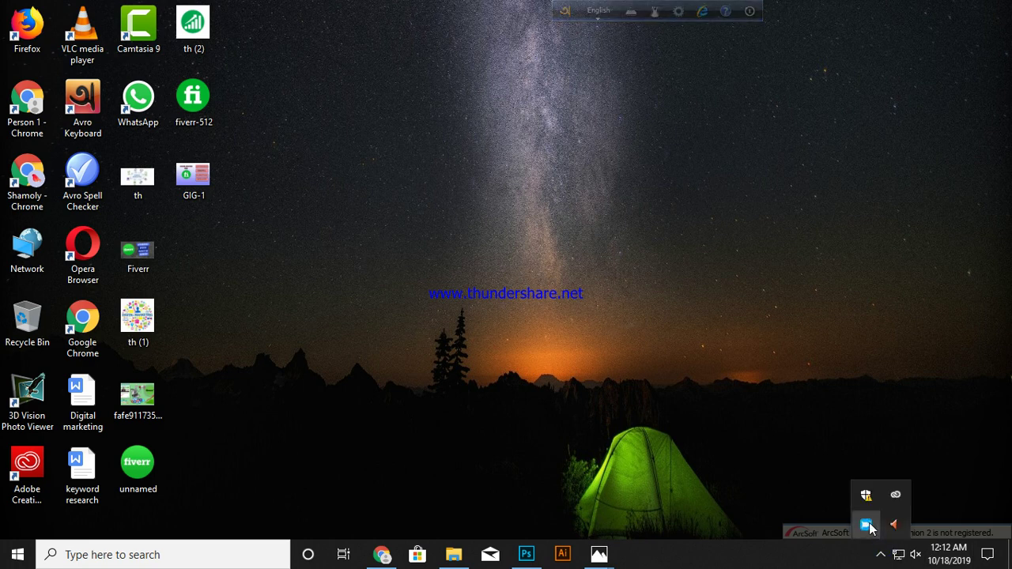